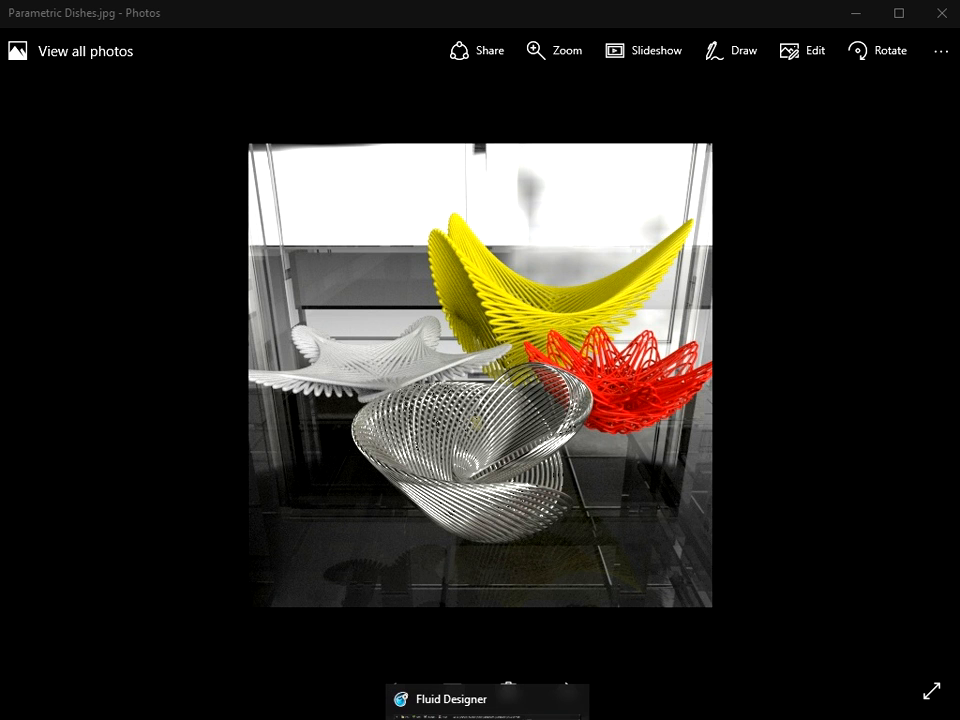
Switch to Fluid Designer and show the 3D view's tool shelf with its Operator section enlarged
click(488, 718)
drag(675, 313, 244, 298)
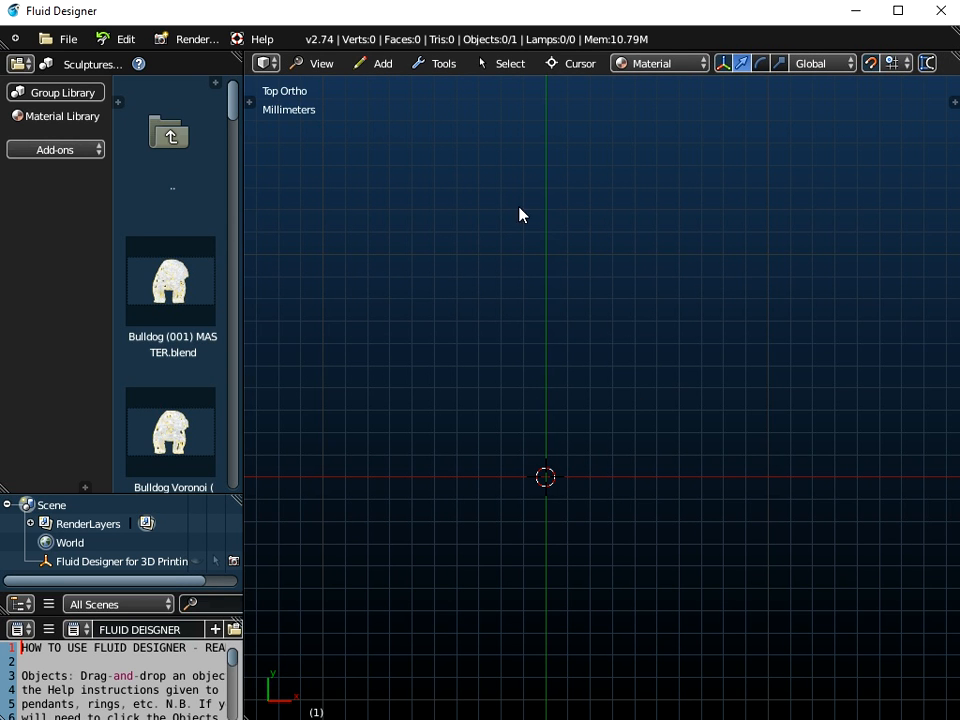
click(250, 101)
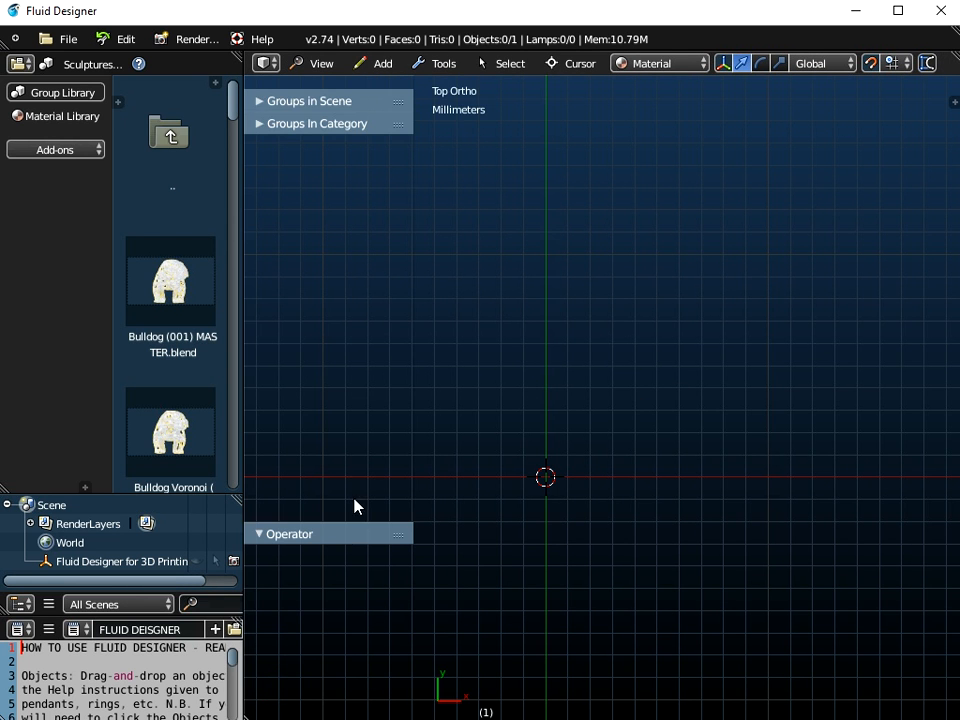
drag(339, 525, 335, 197)
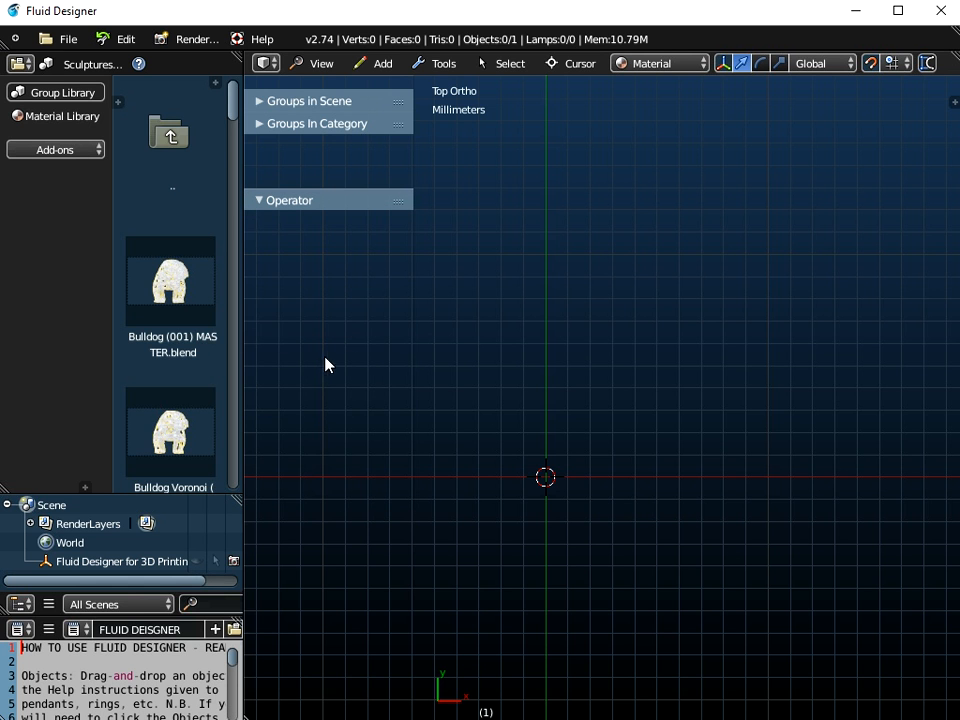
Add a Wire Dish curve at the scene origin
click(383, 68)
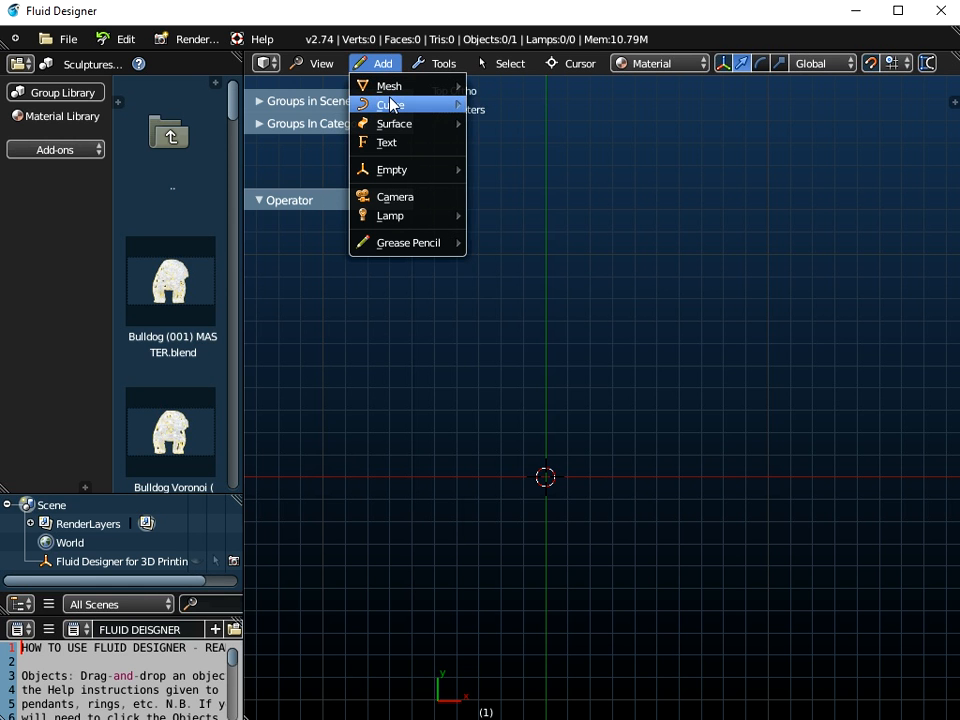
mouse_move(395, 105)
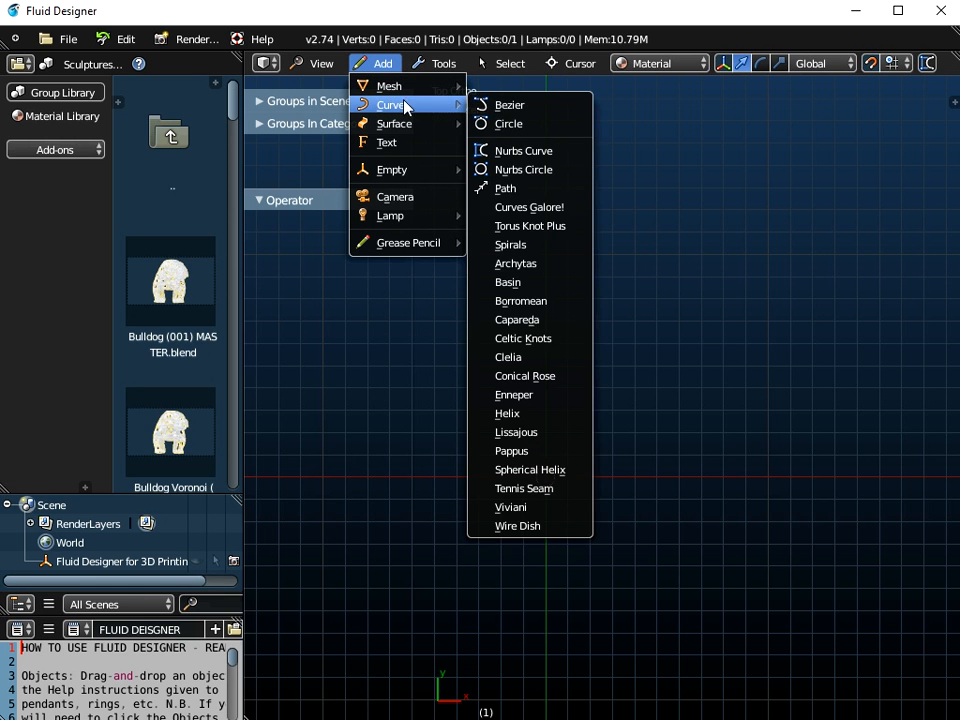
click(519, 527)
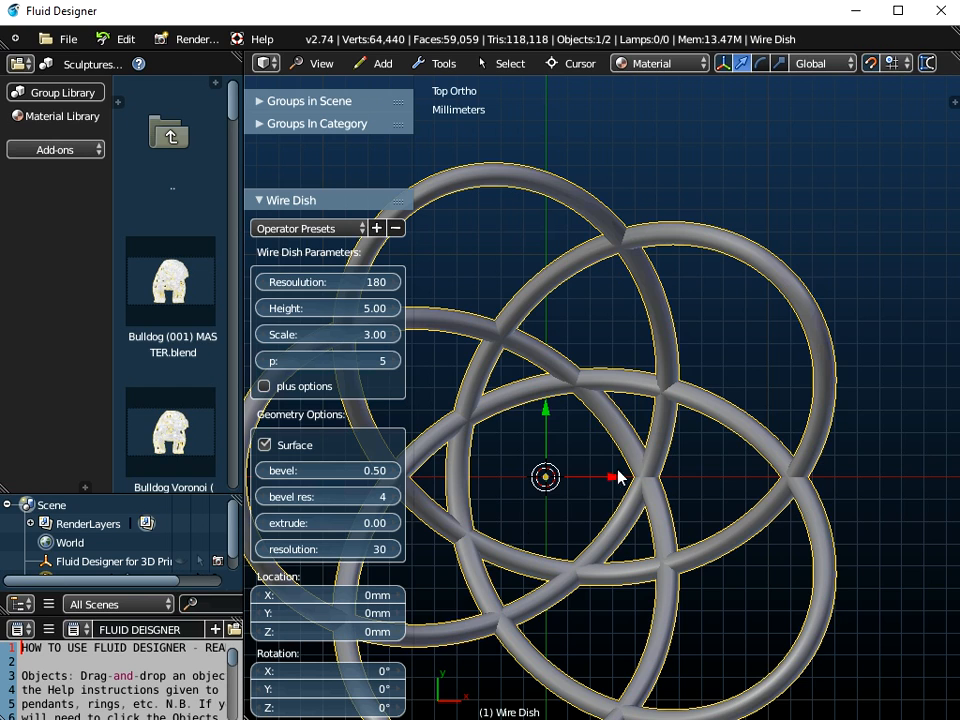
scroll(620, 461, down, 5)
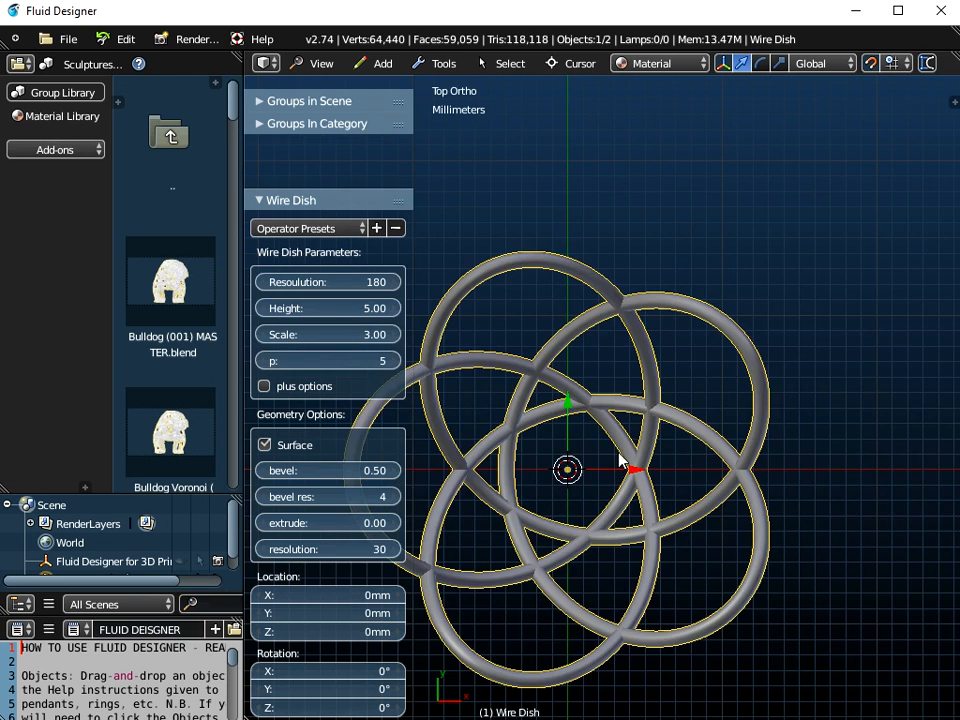
middle_drag(606, 495, 790, 243)
Show the dish's object properties in a narrowed sidebar, and enlarge the outliner to fit the whole scene tree
click(950, 104)
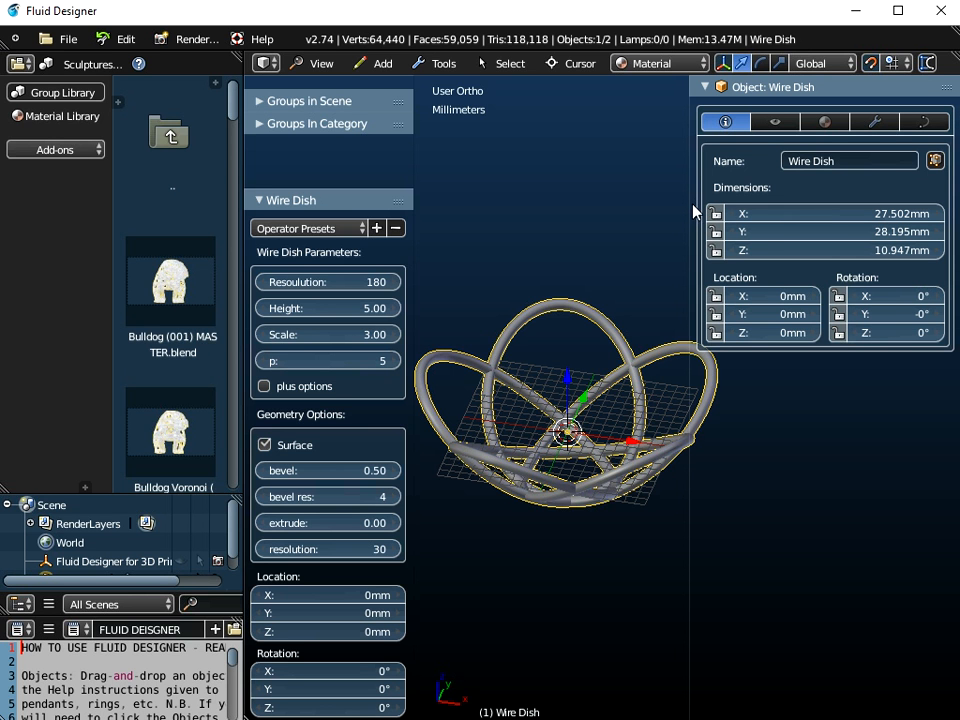
drag(697, 205, 820, 198)
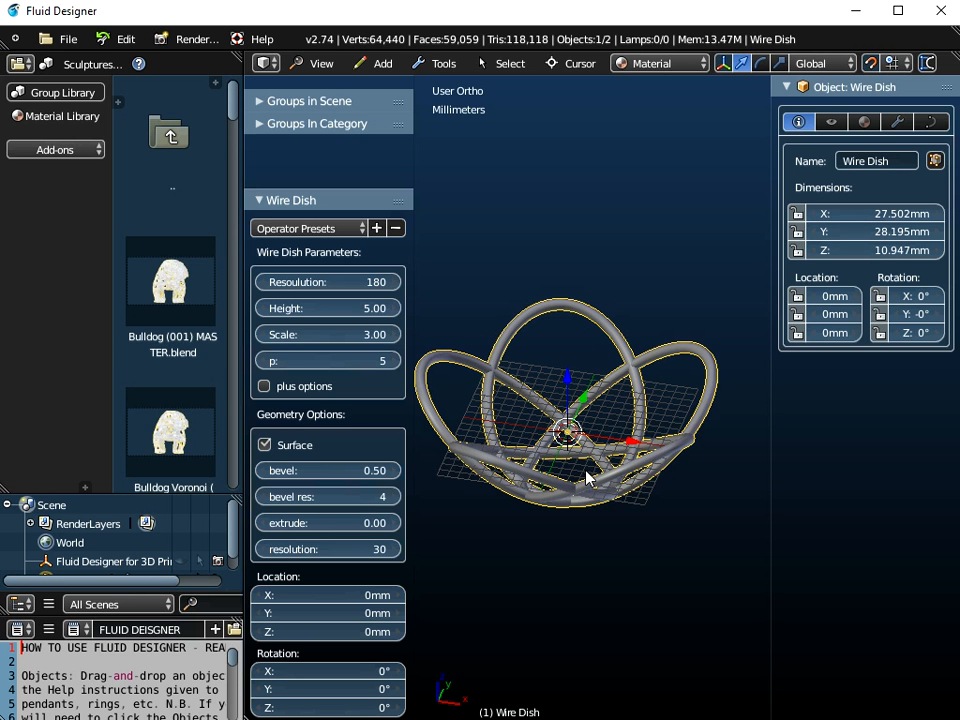
mouse_move(606, 514)
middle_down()
mouse_move(621, 422)
mouse_move(618, 505)
middle_up()
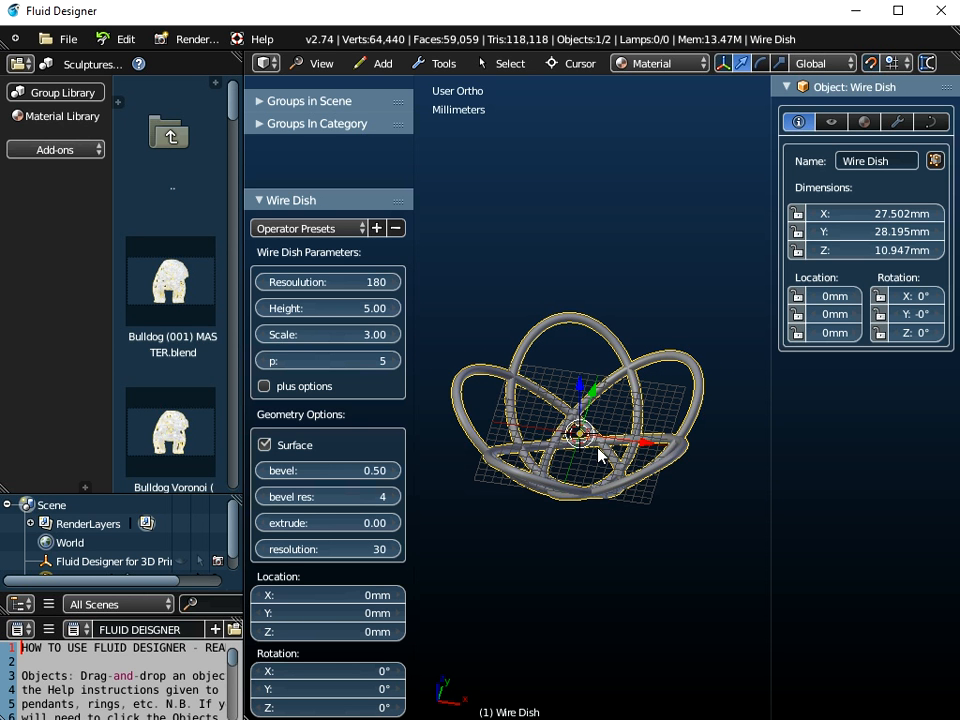
scroll(108, 535, down, 1)
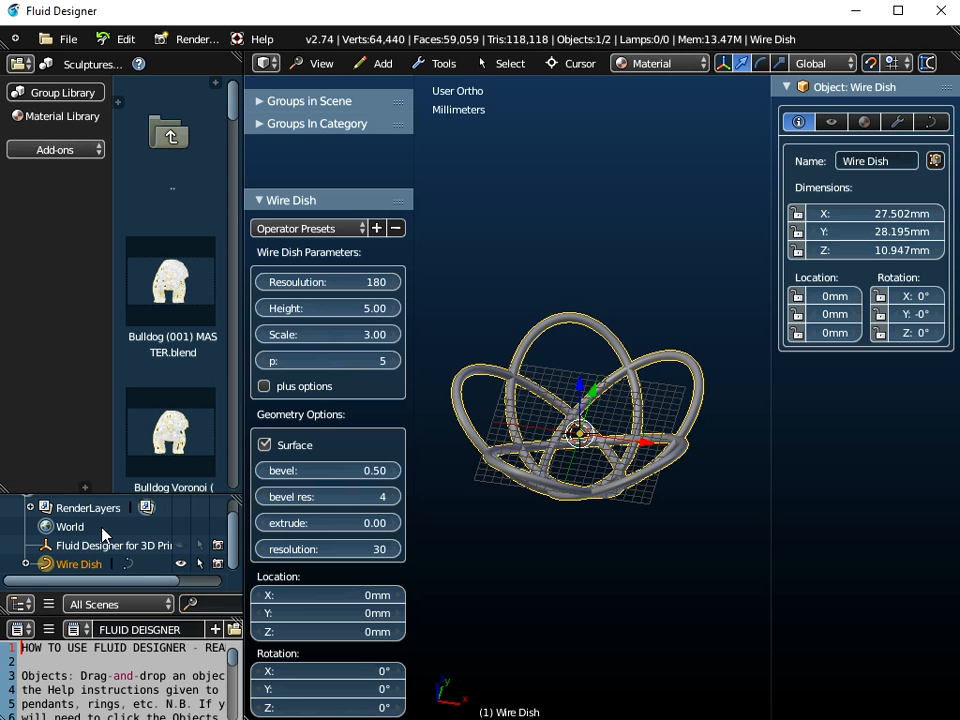
drag(103, 489, 100, 378)
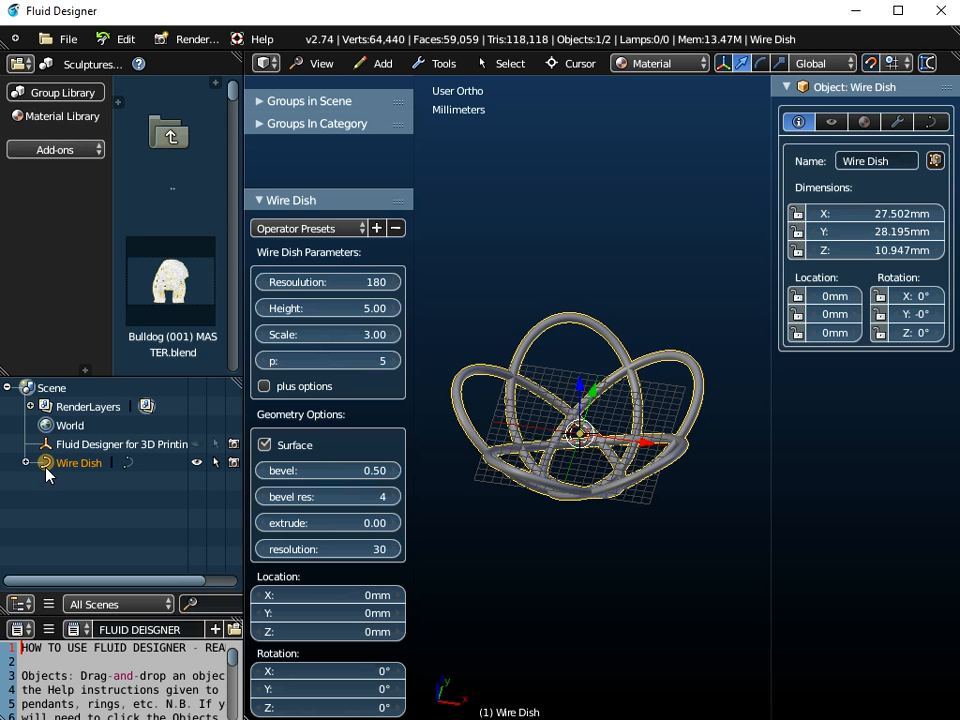
Display the dish's curve data and measure the thickness of the wire with the ruler
click(933, 122)
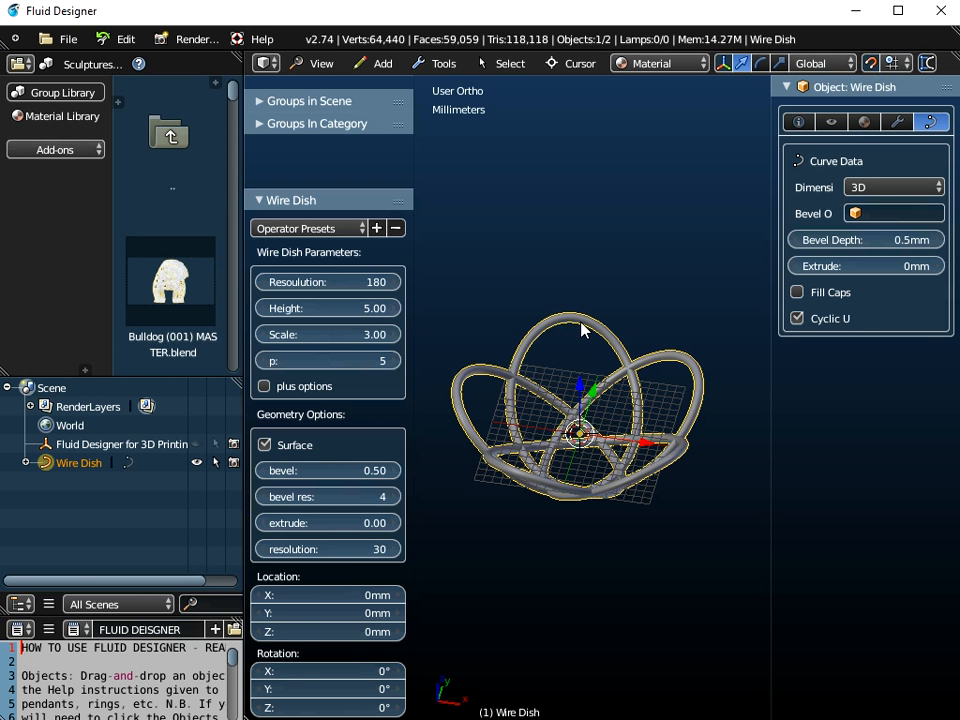
scroll(580, 325, up, 10)
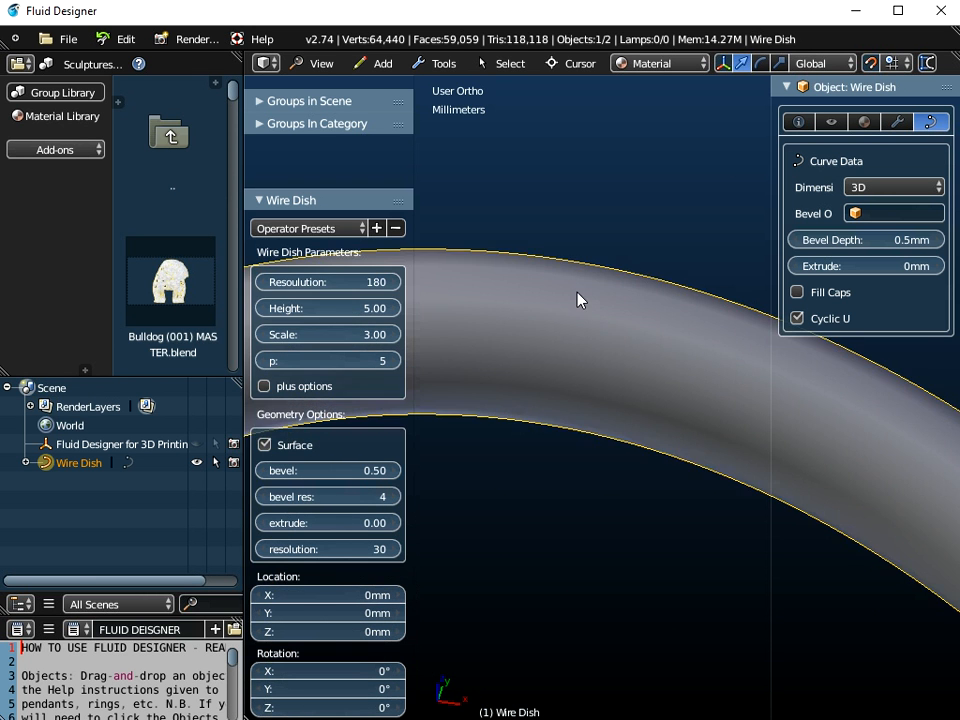
click(929, 63)
drag(587, 433, 632, 272)
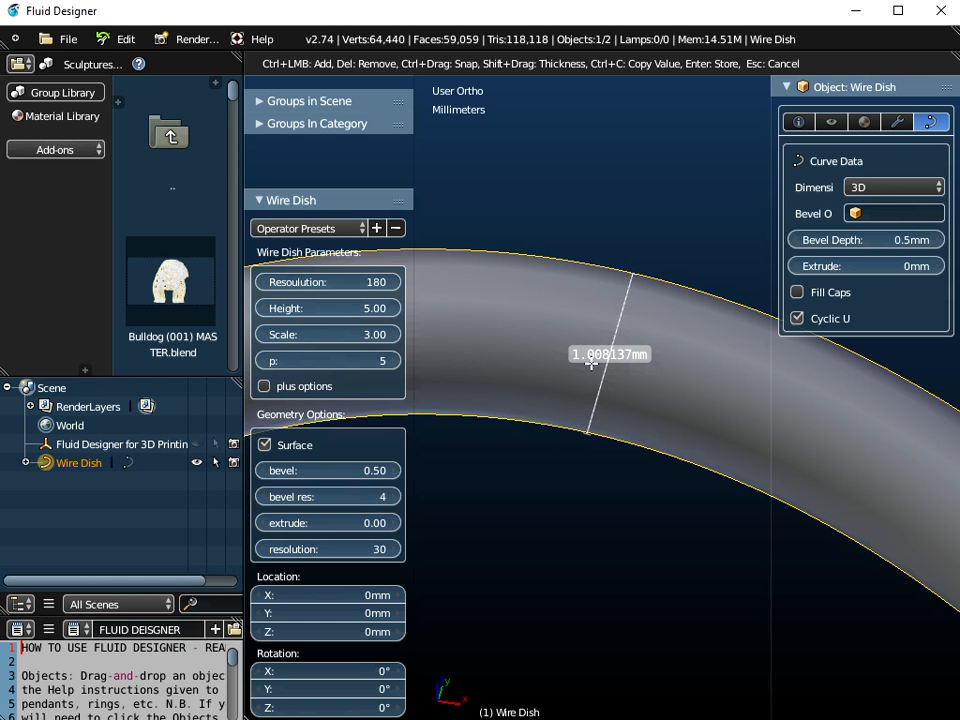
key(Escape)
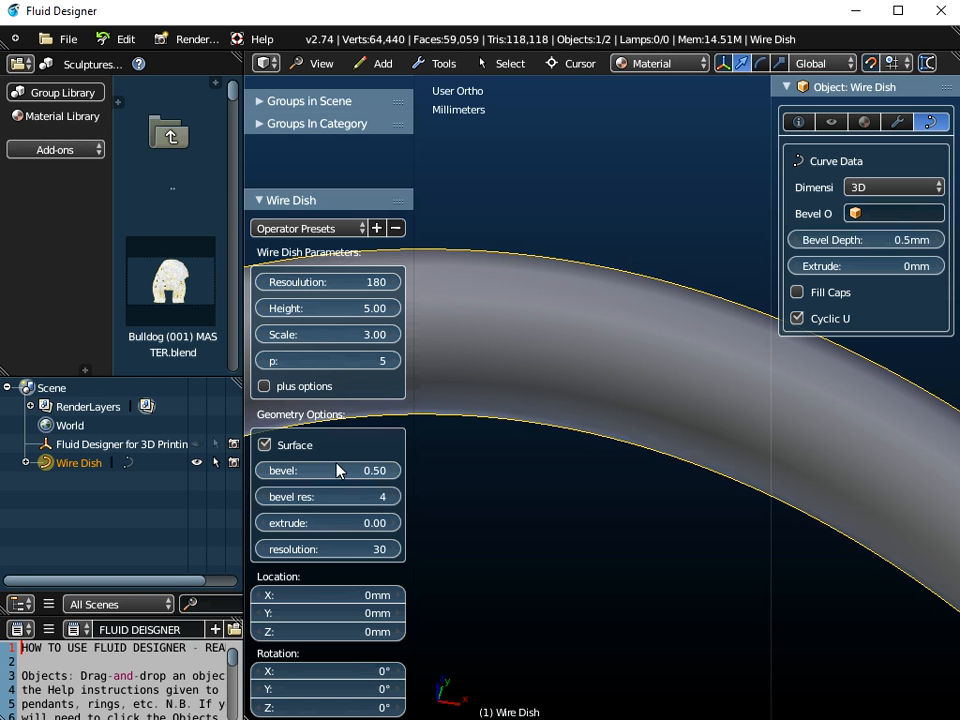
Thicken the dish's wire by increasing its bevel to 0.71
click(397, 479)
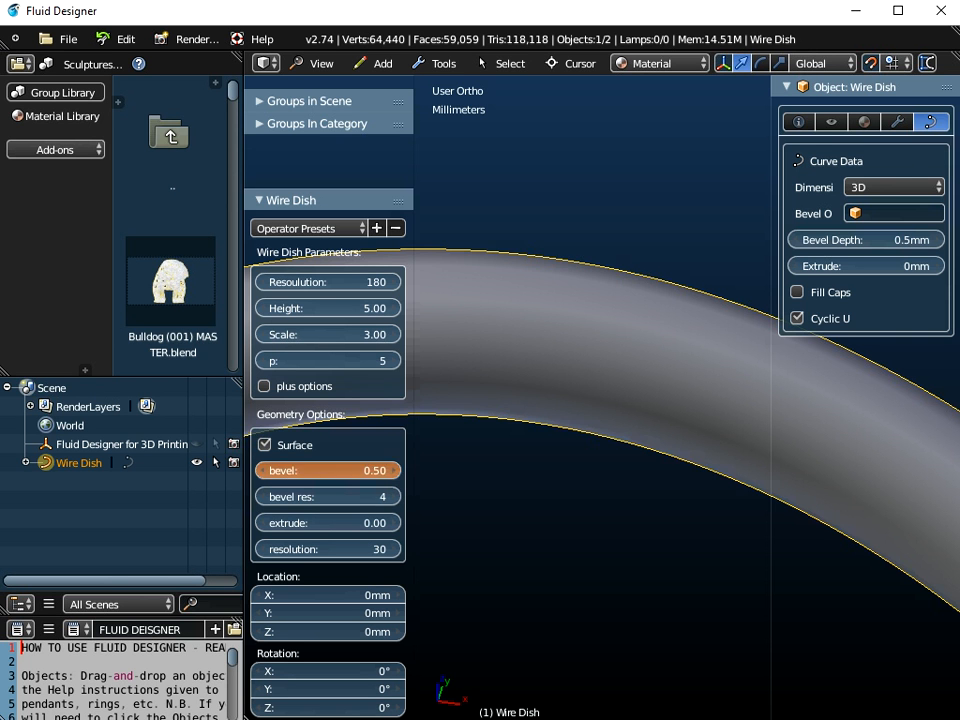
click(397, 479)
click(396, 474)
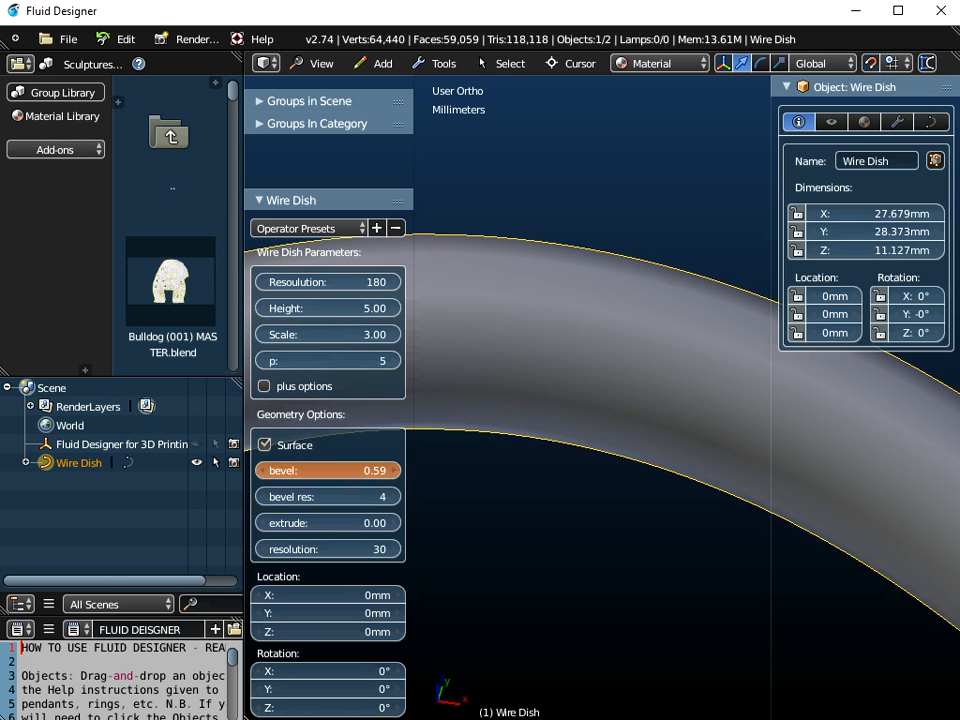
click(396, 474)
click(396, 474)
click(396, 474)
click(397, 476)
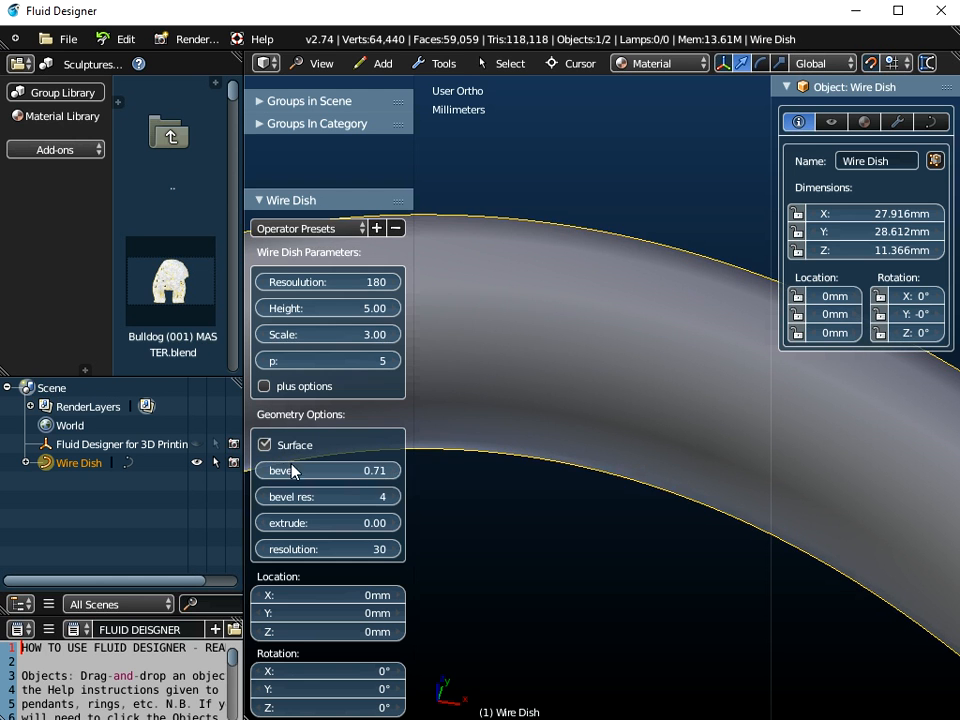
Reduce the wire's bevel back to 0.50
click(264, 477)
click(264, 477)
click(264, 477)
click(264, 477)
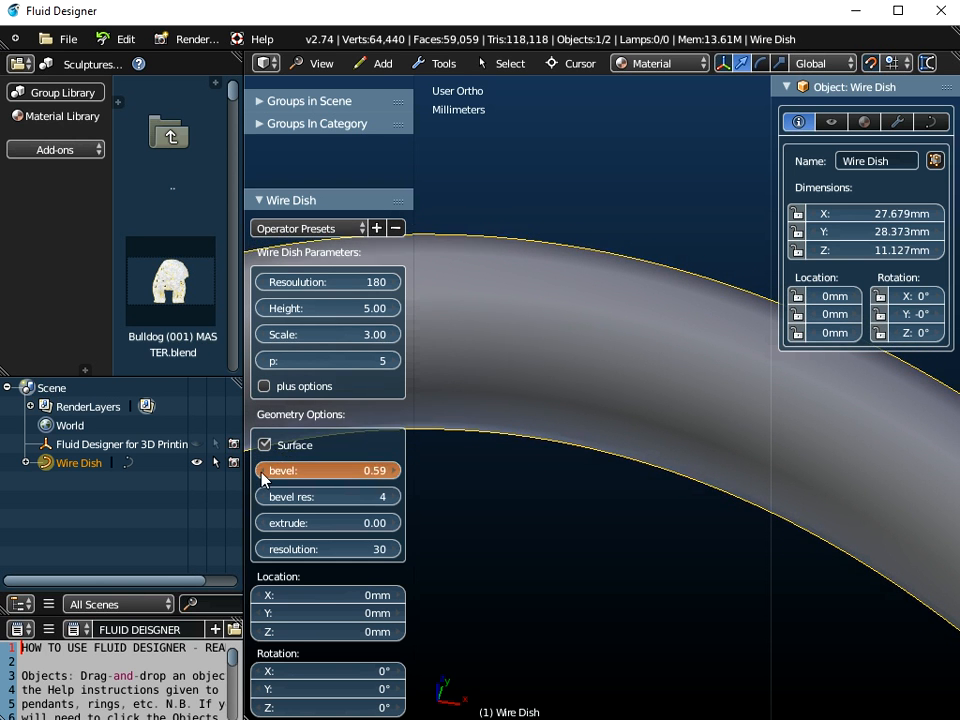
click(264, 478)
click(264, 478)
click(264, 478)
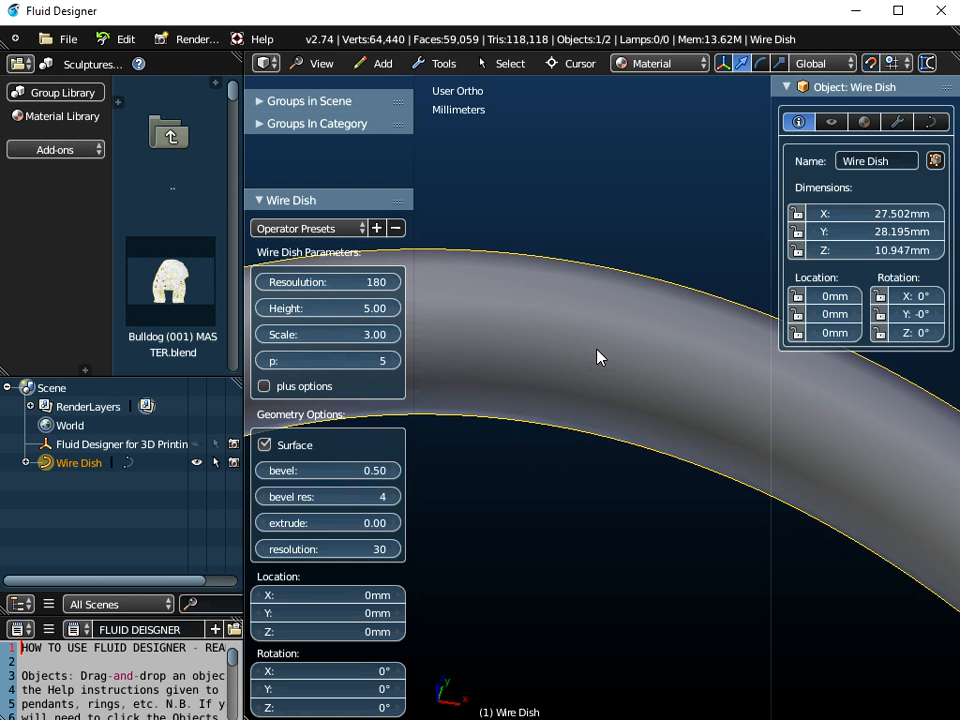
Set the dish's bevel to 0.00 so only the bare curve remains
scroll(591, 448, down, 6)
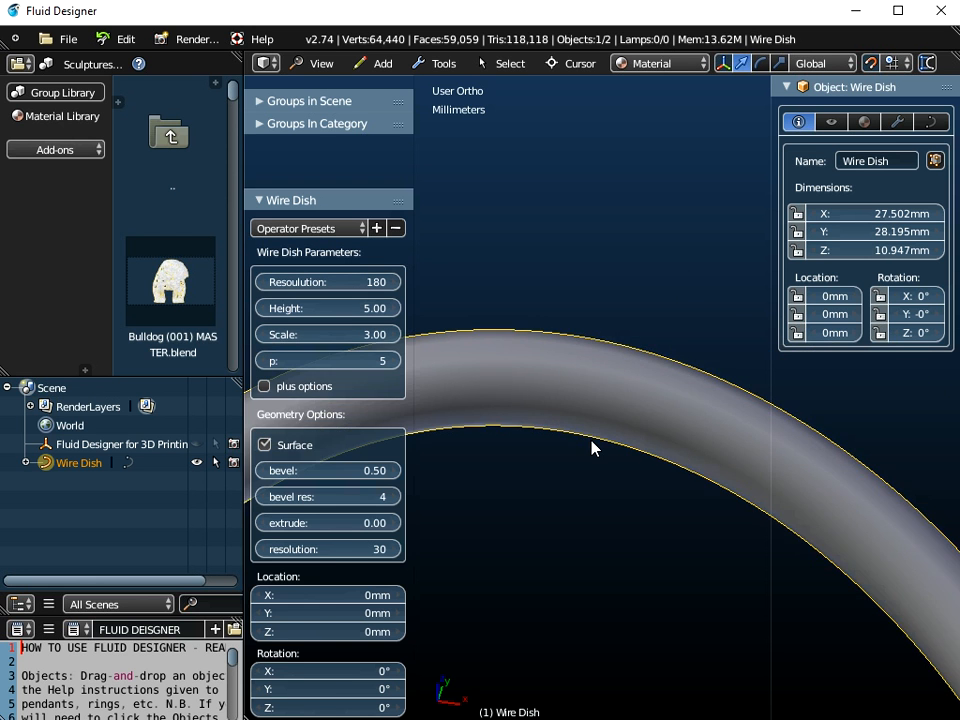
middle_drag(591, 567, 617, 337)
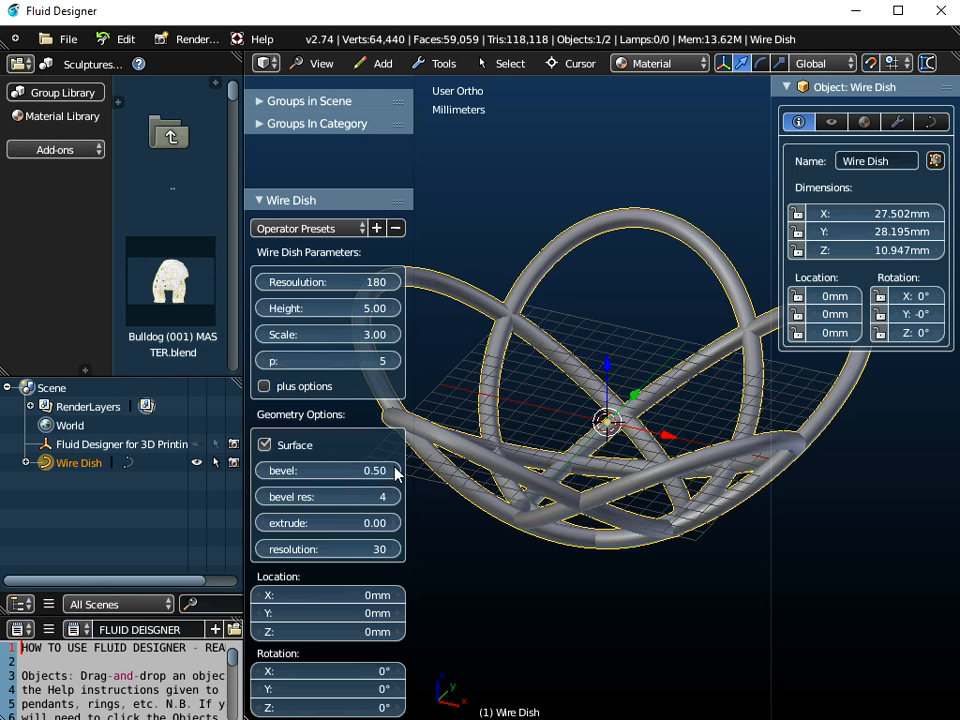
drag(375, 470, 340, 470)
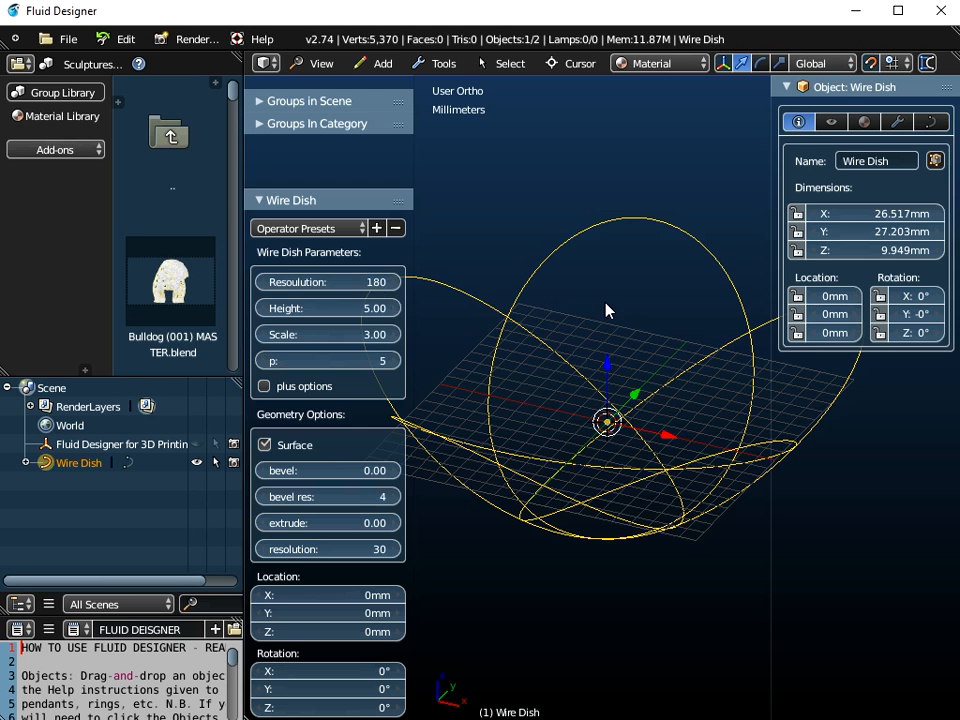
Examine individual control points along the dish's upper arc in Edit Mode, and return to Object Mode
key(Tab)
scroll(656, 217, up, 3)
scroll(656, 217, up, 2)
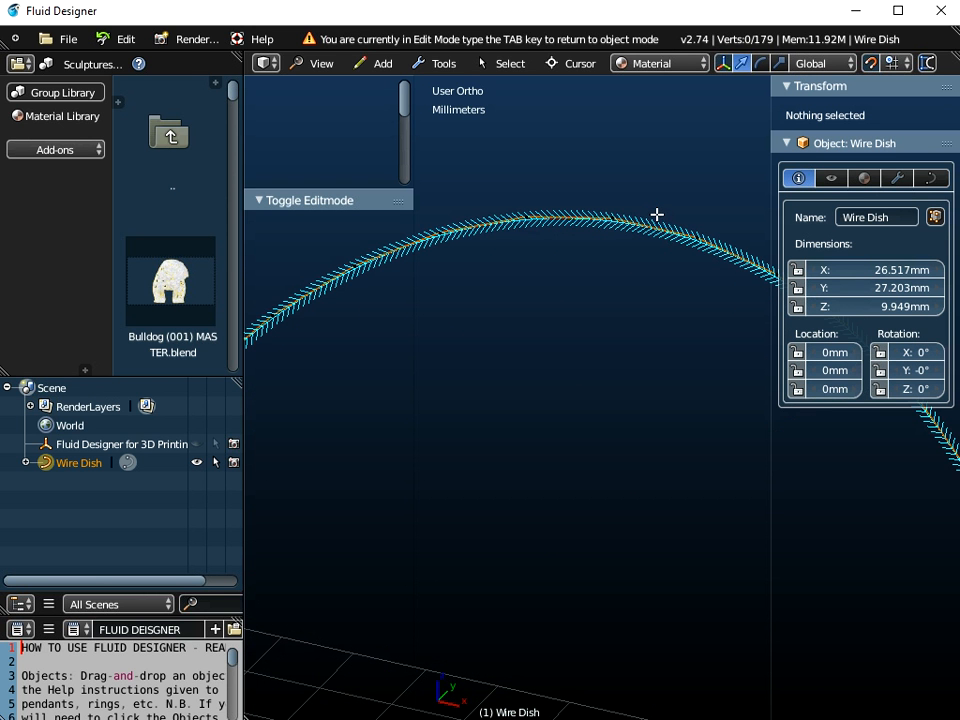
right_click(612, 218)
right_click(527, 210)
right_click(439, 231)
right_click(611, 216)
right_click(692, 236)
middle_drag(692, 236, 616, 327)
scroll(572, 416, down, 3)
key(Tab)
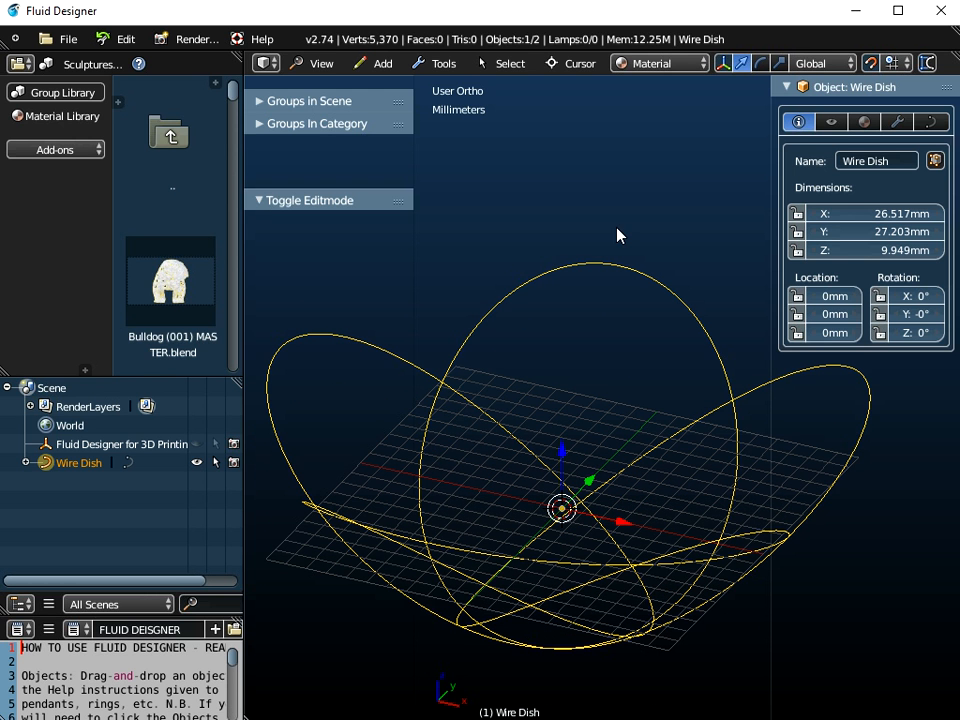
Delete the edited dish and add a fresh Wire Dish curve in its place
key(x)
click(584, 230)
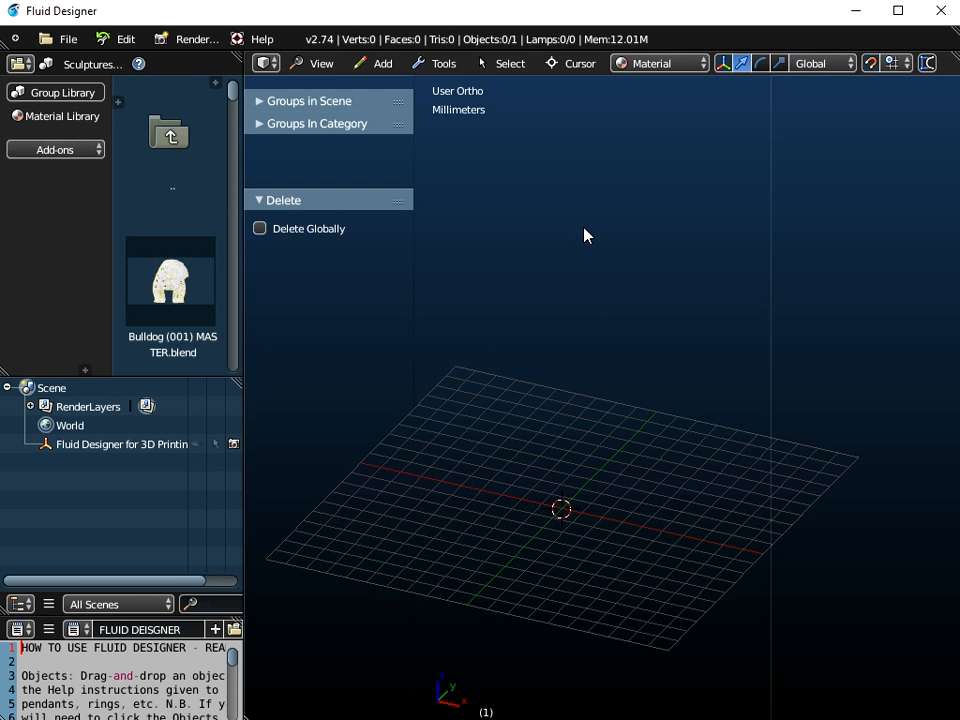
click(390, 65)
mouse_move(396, 113)
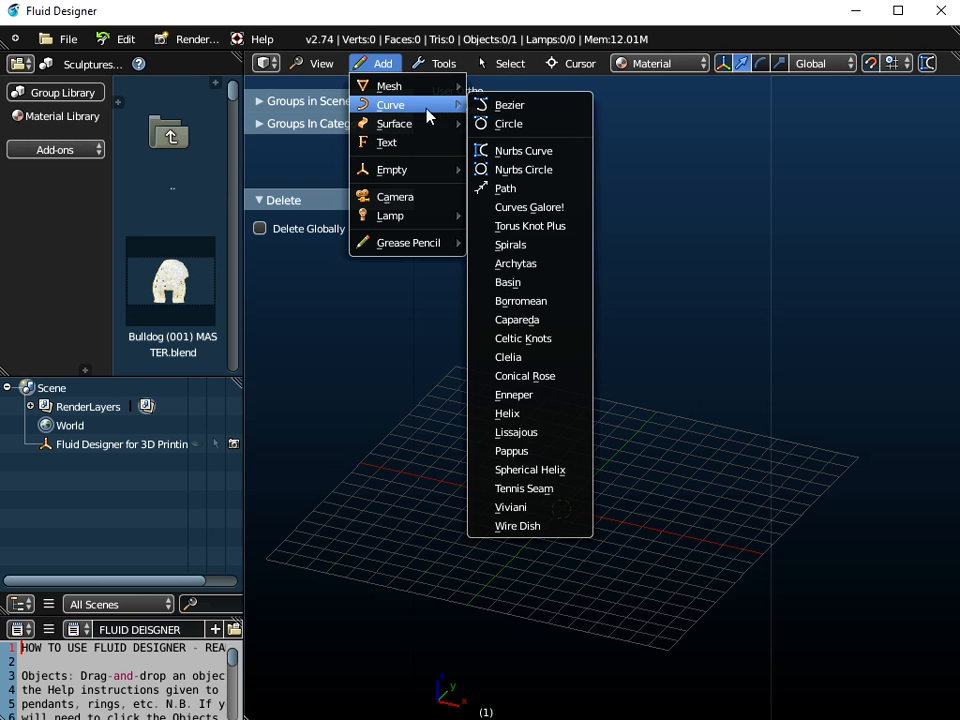
click(527, 527)
shift+middle_drag(565, 492, 617, 377)
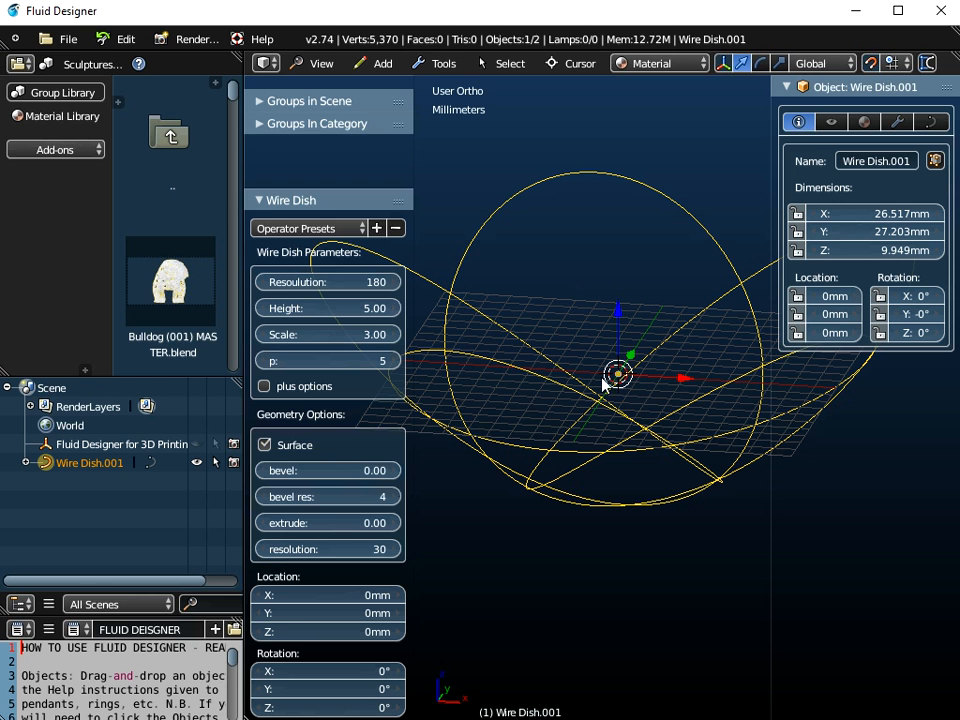
Set the new dish's bevel to 0.5
double_click(346, 470)
text(0.)
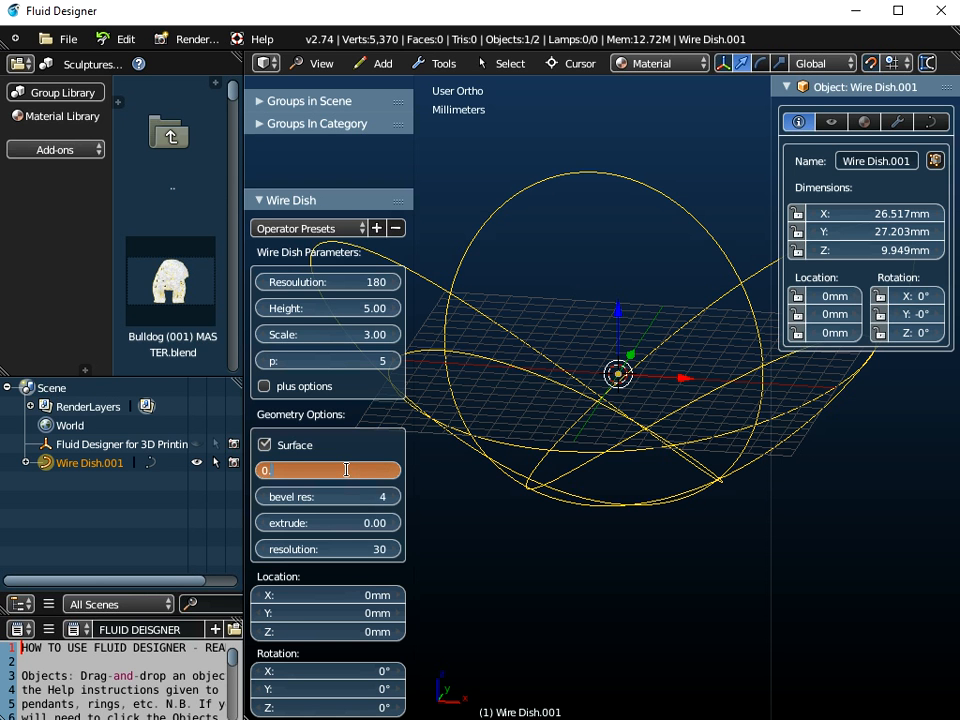
text(5)
key(Return)
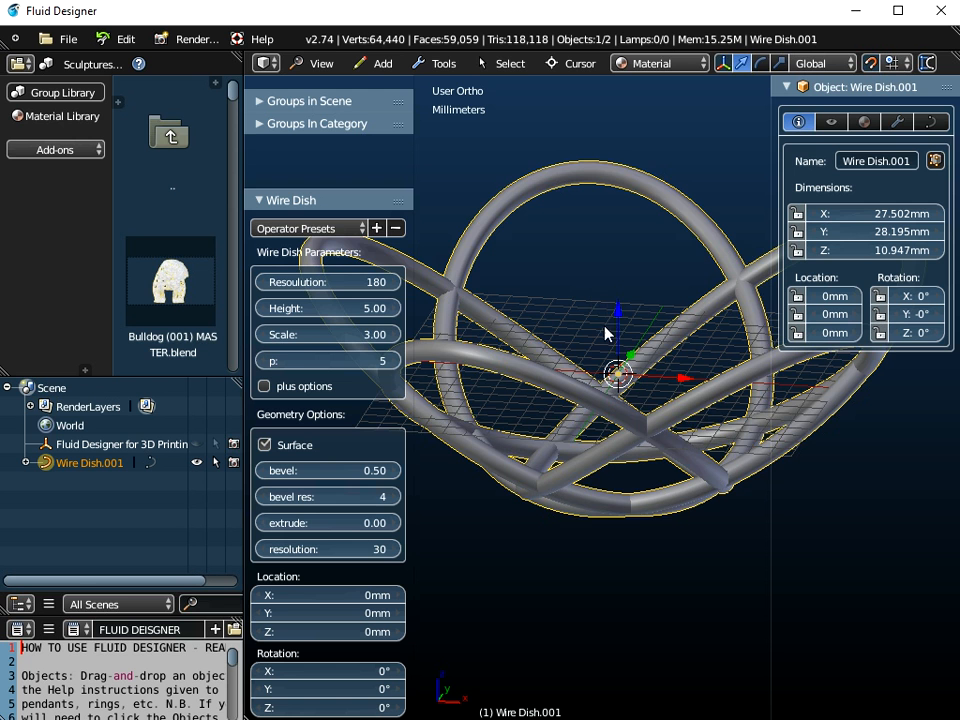
scroll(605, 335, down, 4)
mouse_move(622, 340)
middle_down()
mouse_move(628, 360)
mouse_move(634, 334)
mouse_move(619, 392)
mouse_move(617, 352)
mouse_move(602, 390)
mouse_move(621, 244)
mouse_move(609, 352)
middle_up()
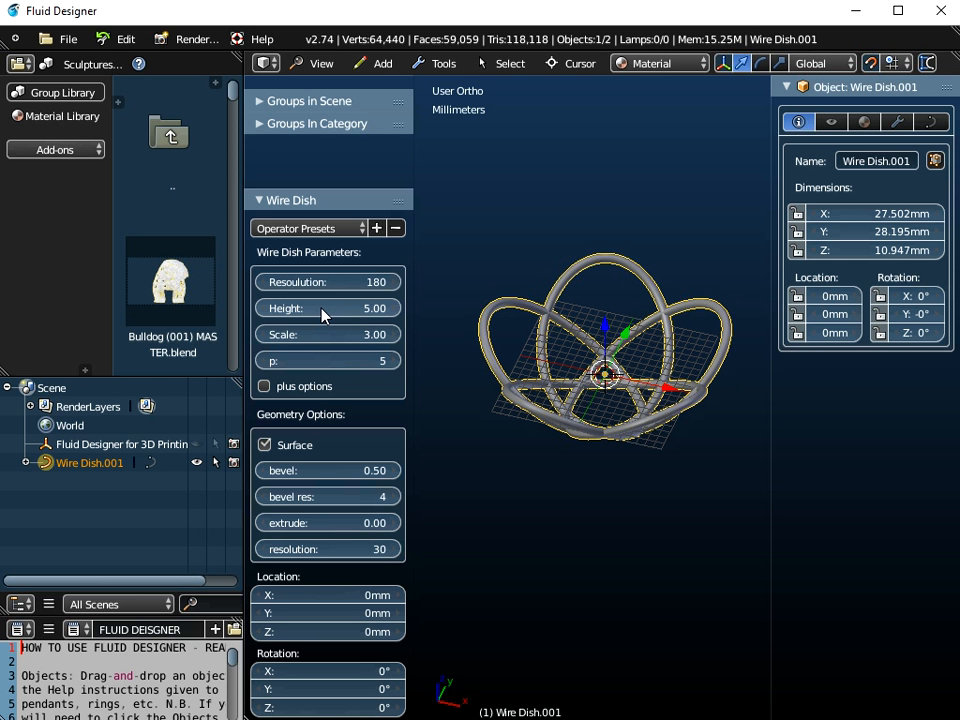
Increase the dish's height parameter to 14.51
drag(394, 313, 490, 313)
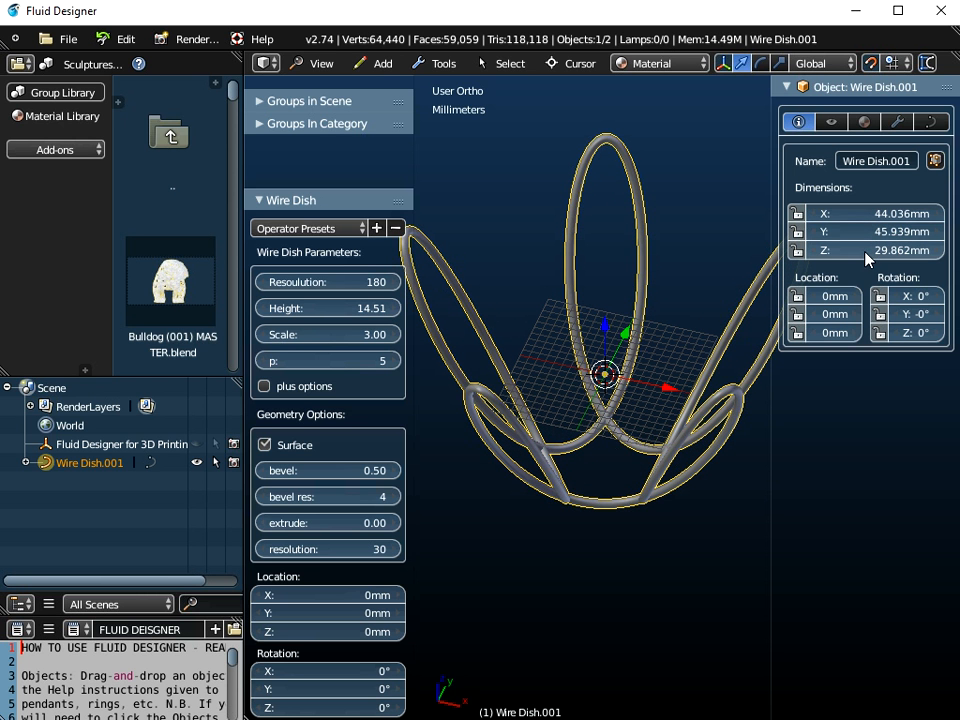
middle_drag(632, 407, 600, 415)
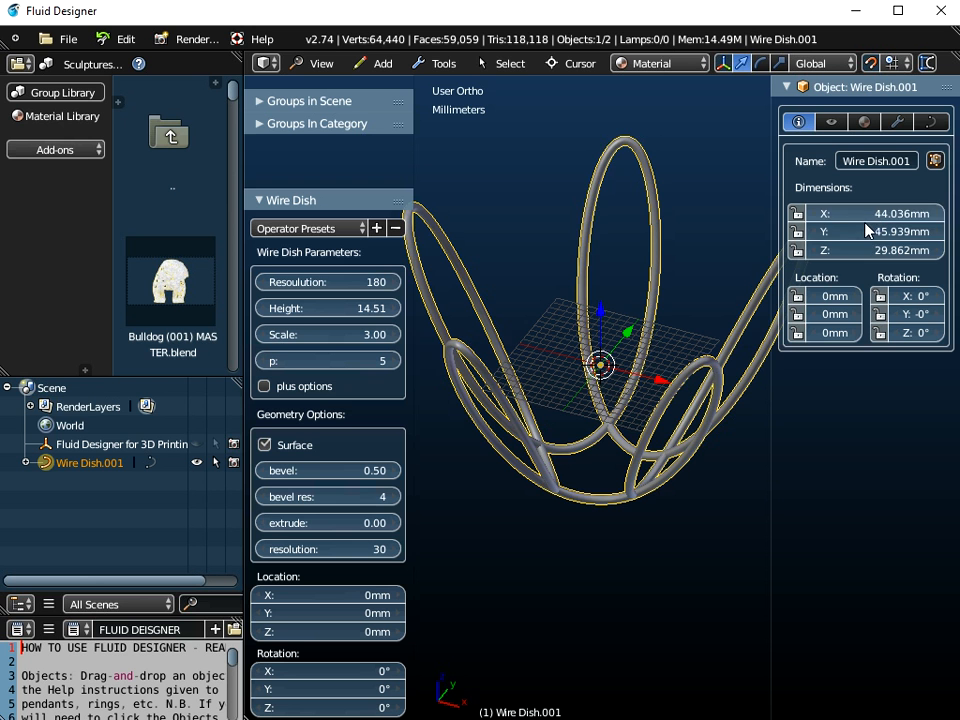
middle_drag(658, 343, 604, 400)
scroll(585, 439, down, 3)
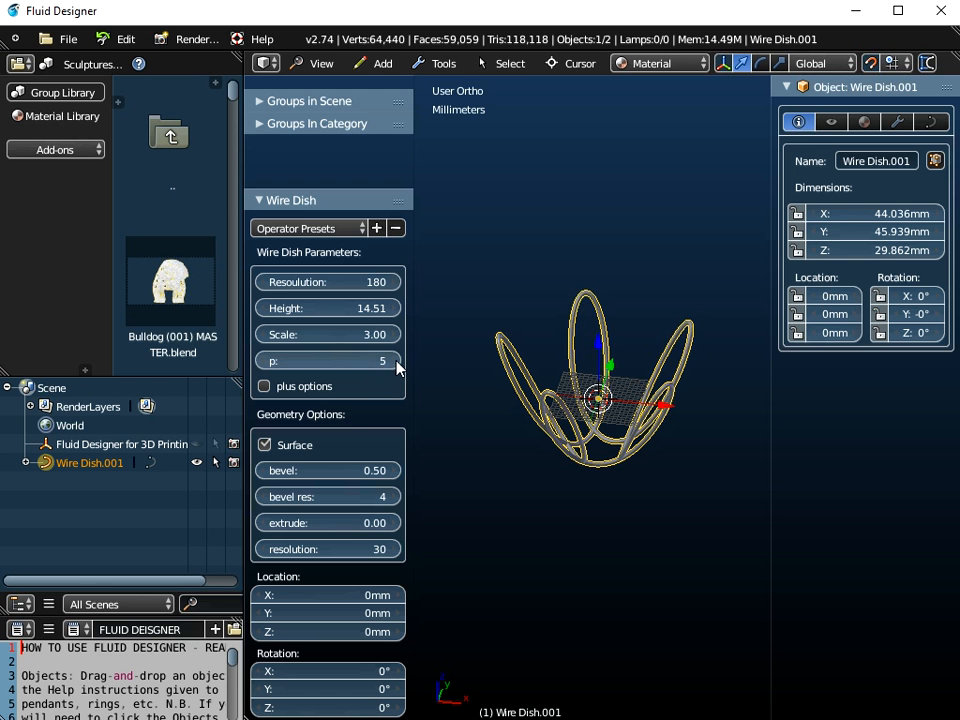
Increase the dish's scale to 4.14 and raise its p parameter to 50
drag(310, 340, 371, 340)
middle_drag(593, 399, 615, 452)
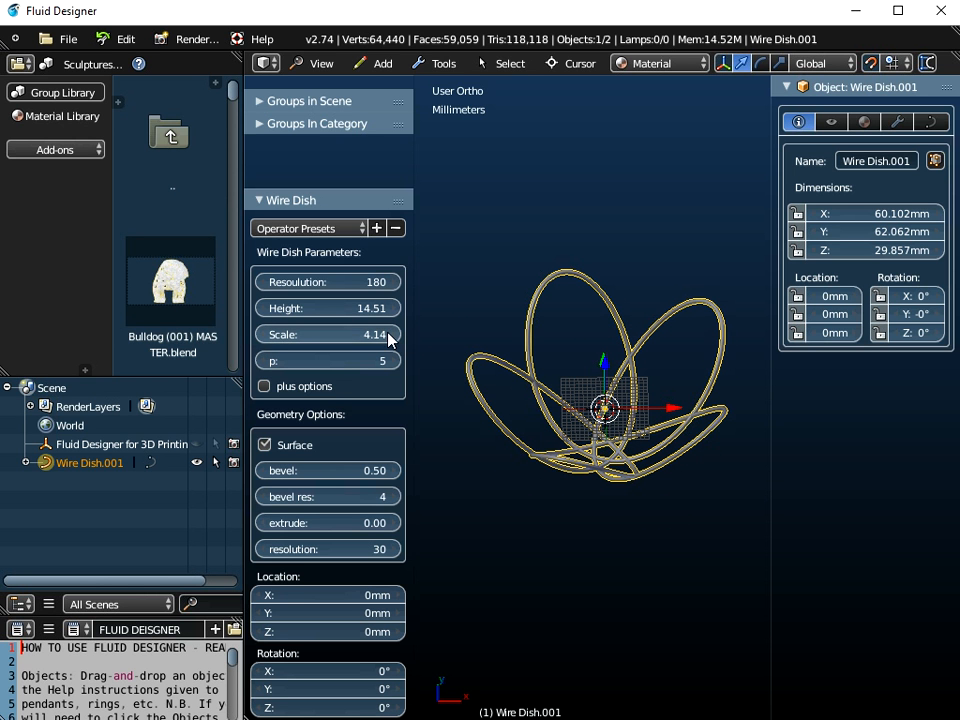
click(397, 367)
click(397, 363)
click(397, 363)
click(397, 363)
click(397, 363)
click(397, 363)
click(397, 364)
click(397, 366)
click(397, 367)
click(397, 367)
click(397, 367)
click(397, 367)
click(397, 367)
click(397, 367)
click(397, 367)
click(397, 367)
click(397, 367)
click(397, 367)
click(397, 367)
click(397, 367)
click(397, 367)
click(397, 367)
click(397, 367)
click(397, 367)
click(397, 367)
middle_drag(550, 440, 556, 366)
middle_drag(574, 405, 559, 484)
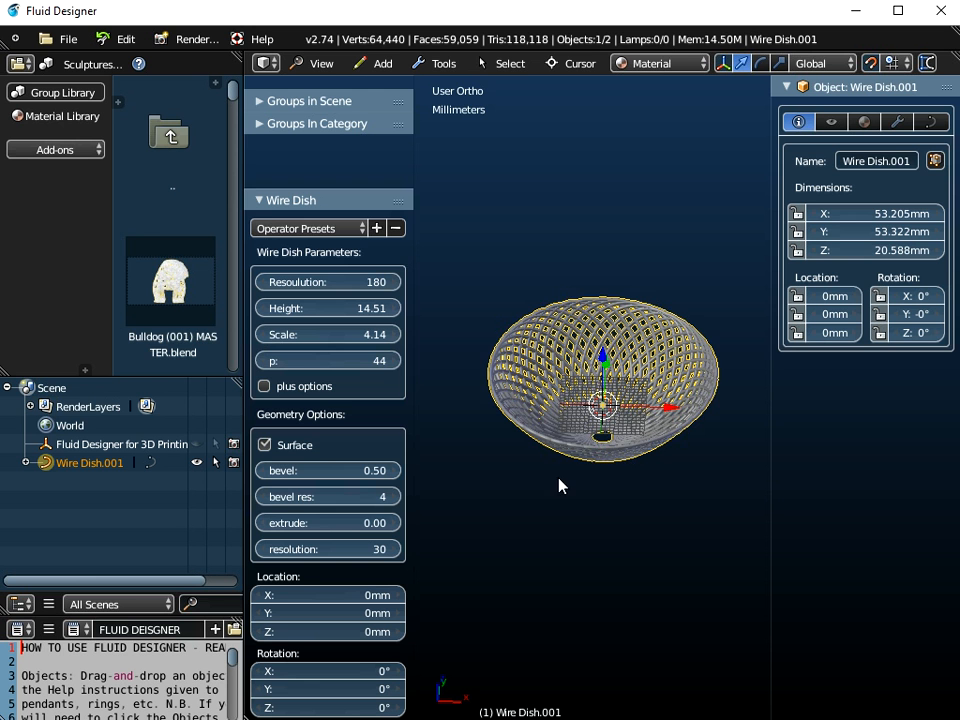
drag(396, 360, 444, 360)
middle_drag(618, 378, 591, 454)
scroll(591, 440, up, 3)
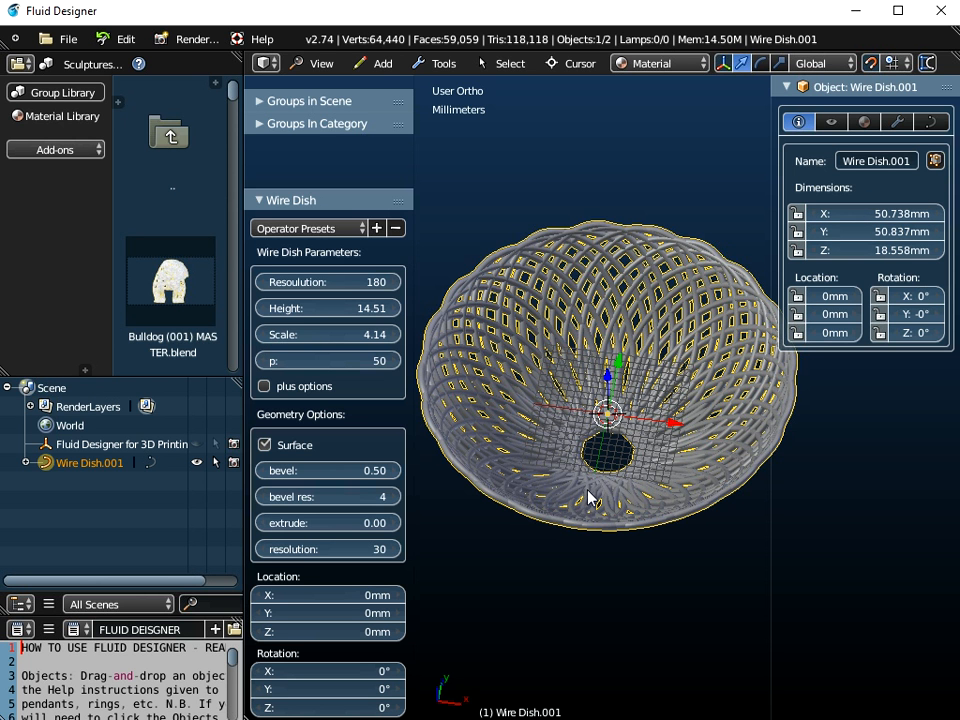
middle_drag(620, 528, 594, 454)
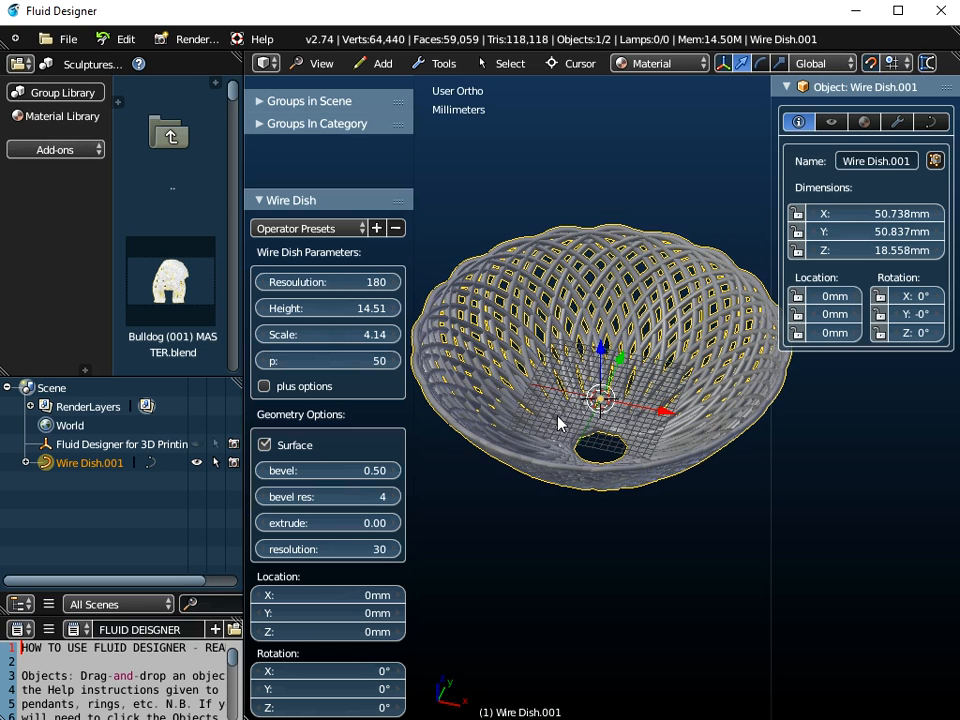
Raise the dish's scale parameter to 4.92
click(397, 336)
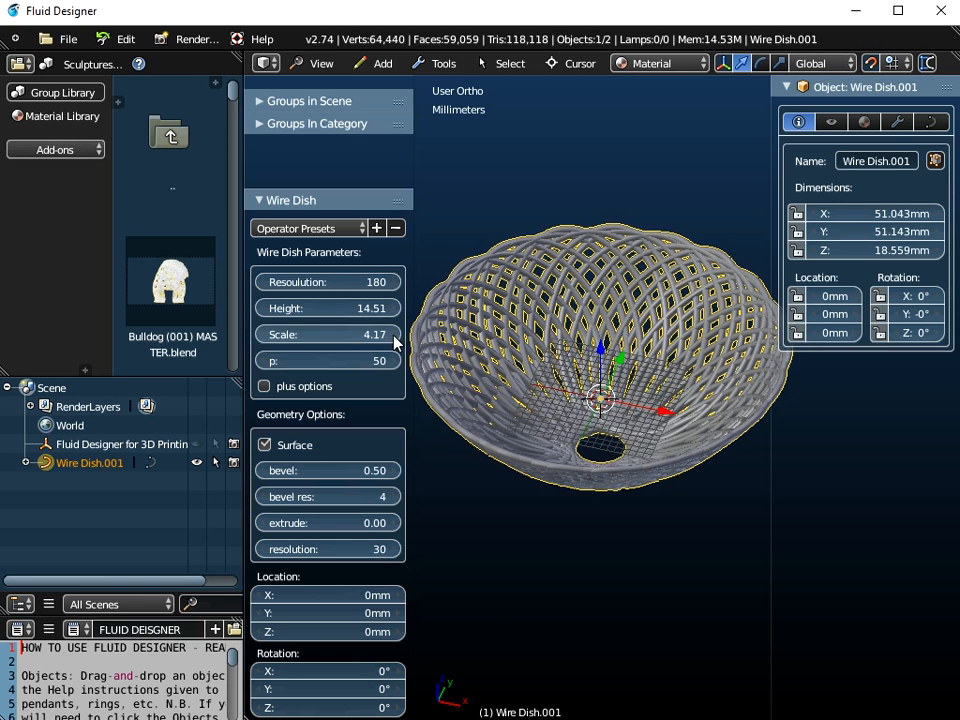
click(397, 336)
click(397, 336)
click(397, 336)
click(397, 336)
middle_drag(516, 384, 510, 430)
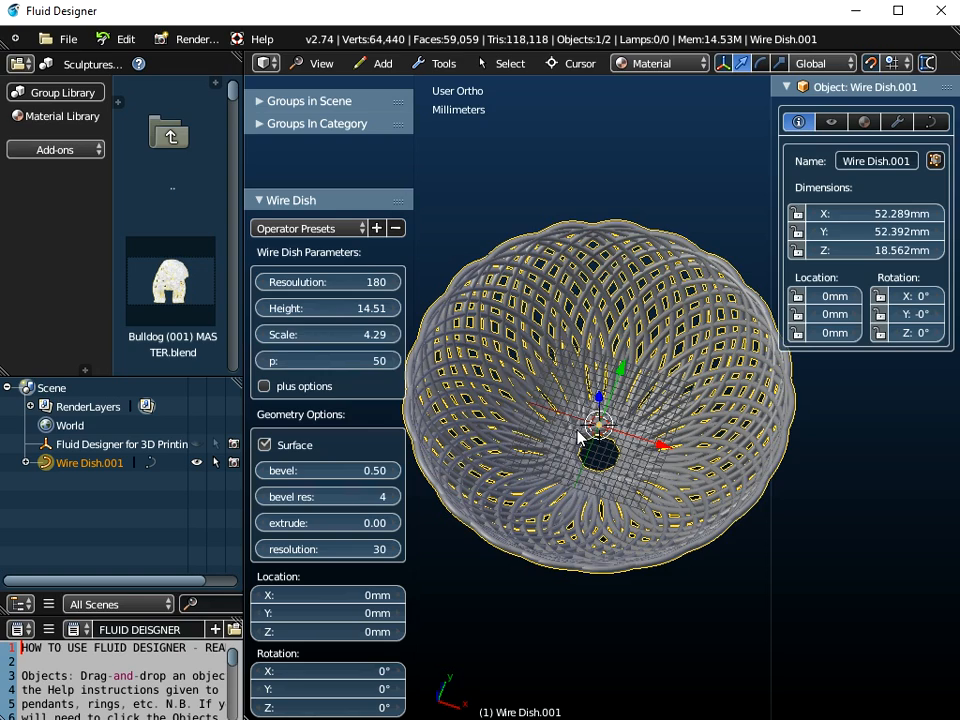
click(397, 336)
click(394, 336)
click(394, 336)
click(394, 336)
click(394, 336)
click(394, 336)
click(394, 336)
click(394, 336)
click(394, 336)
click(394, 336)
click(394, 336)
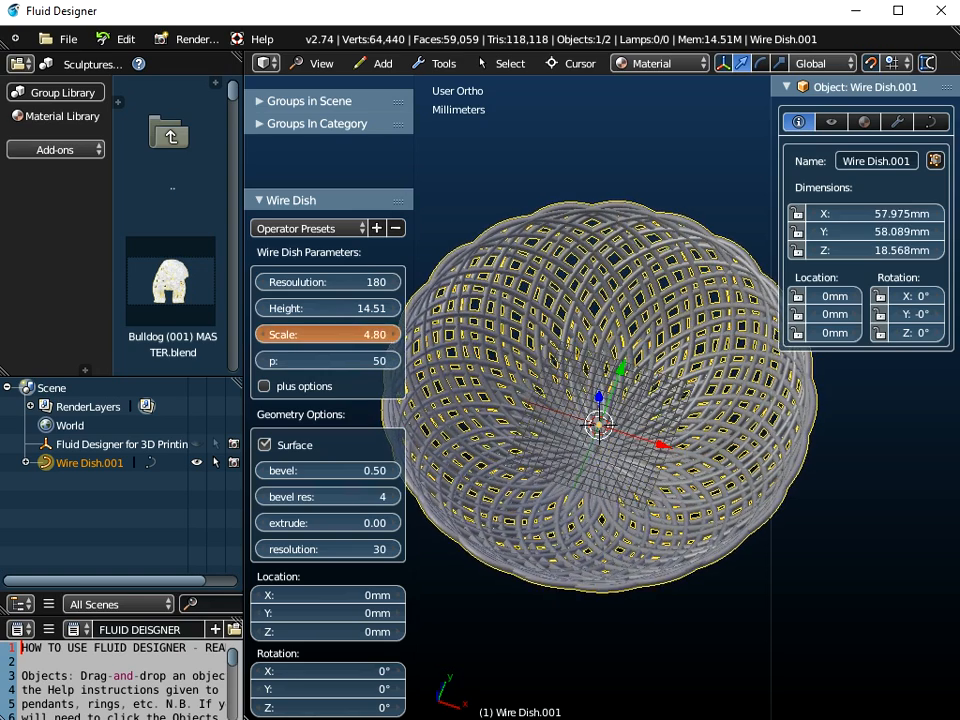
click(394, 336)
click(394, 336)
click(394, 336)
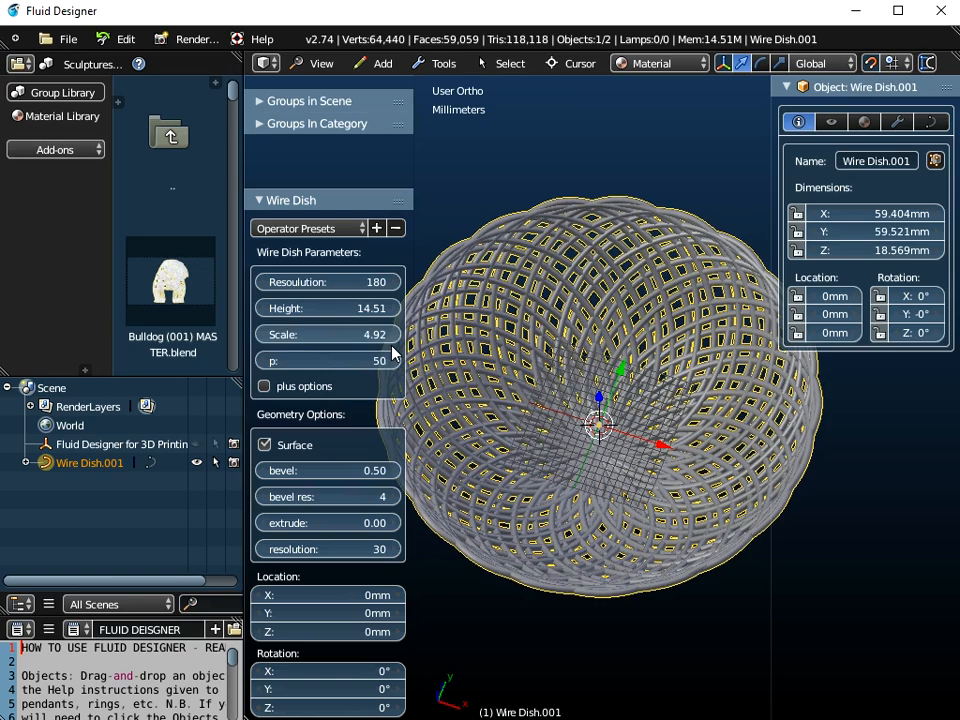
Adjust the dish's p parameter to 58
click(394, 357)
click(394, 357)
click(394, 357)
click(394, 357)
click(394, 357)
click(394, 357)
click(394, 357)
click(394, 357)
click(394, 360)
click(394, 360)
mouse_move(465, 446)
middle_down()
mouse_move(531, 390)
mouse_move(525, 381)
middle_up()
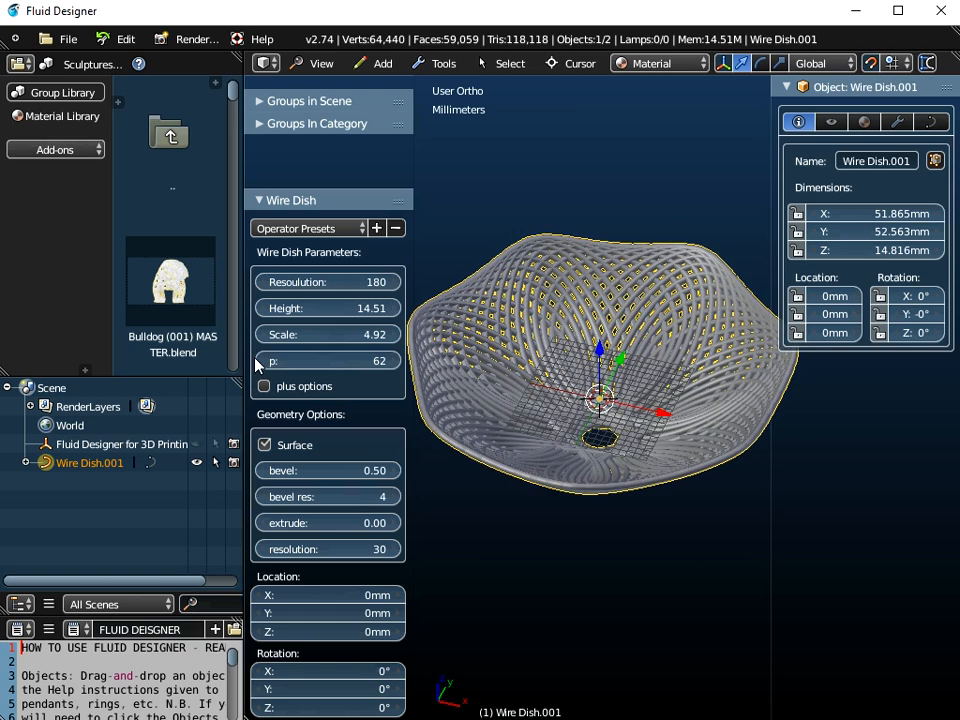
click(265, 361)
click(265, 361)
click(265, 361)
click(265, 361)
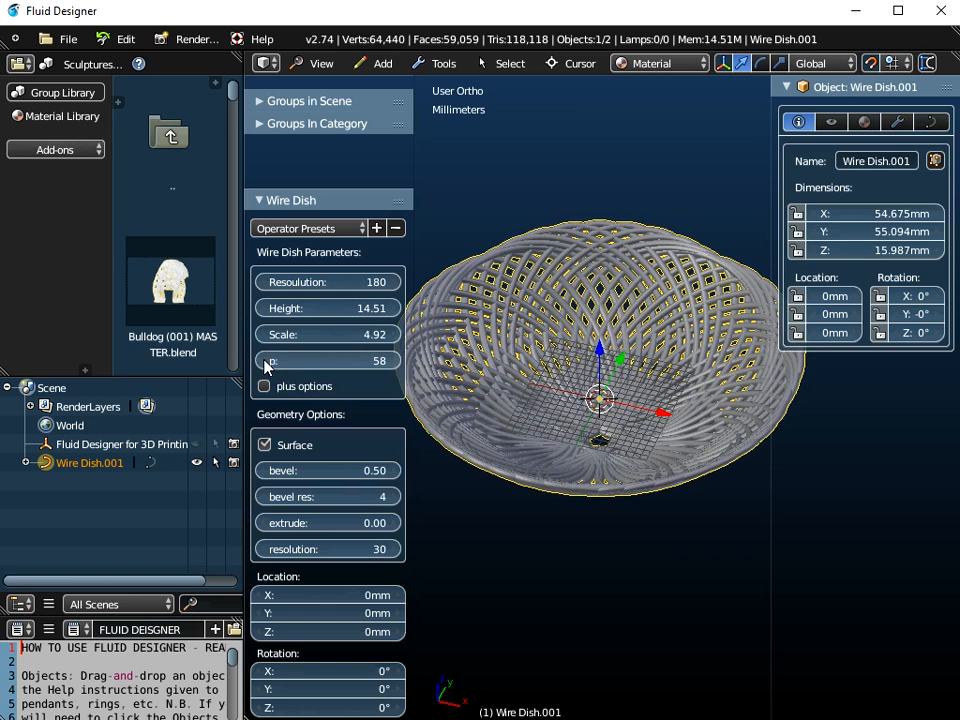
middle_drag(514, 441, 535, 380)
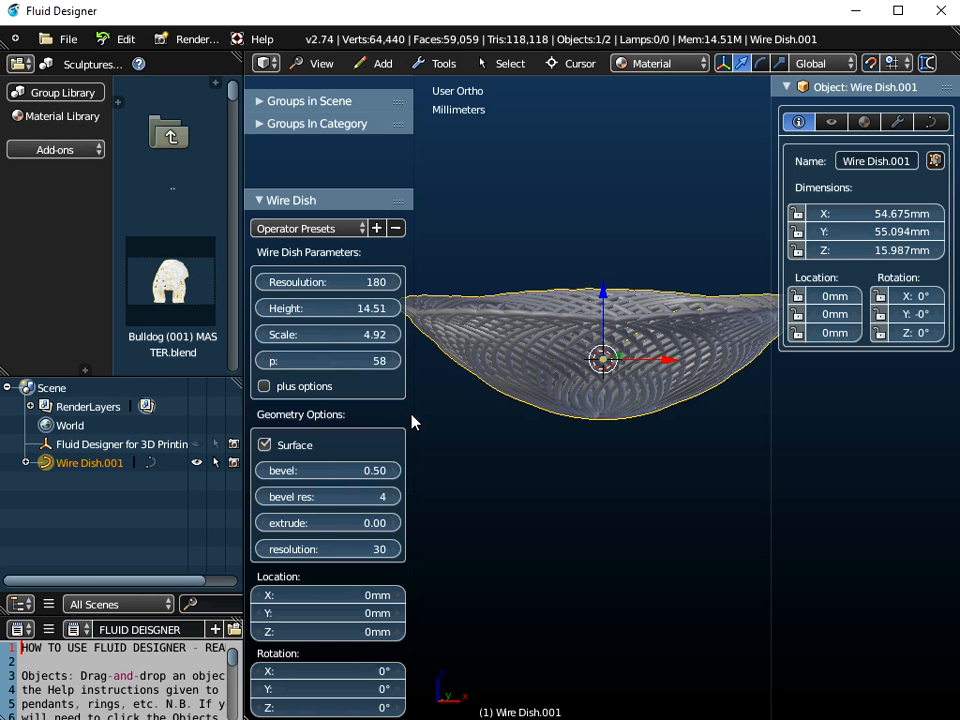
Hide the Wire Dish parameters and show the whole dish from the front, centred in the workspace
drag(412, 412, 206, 390)
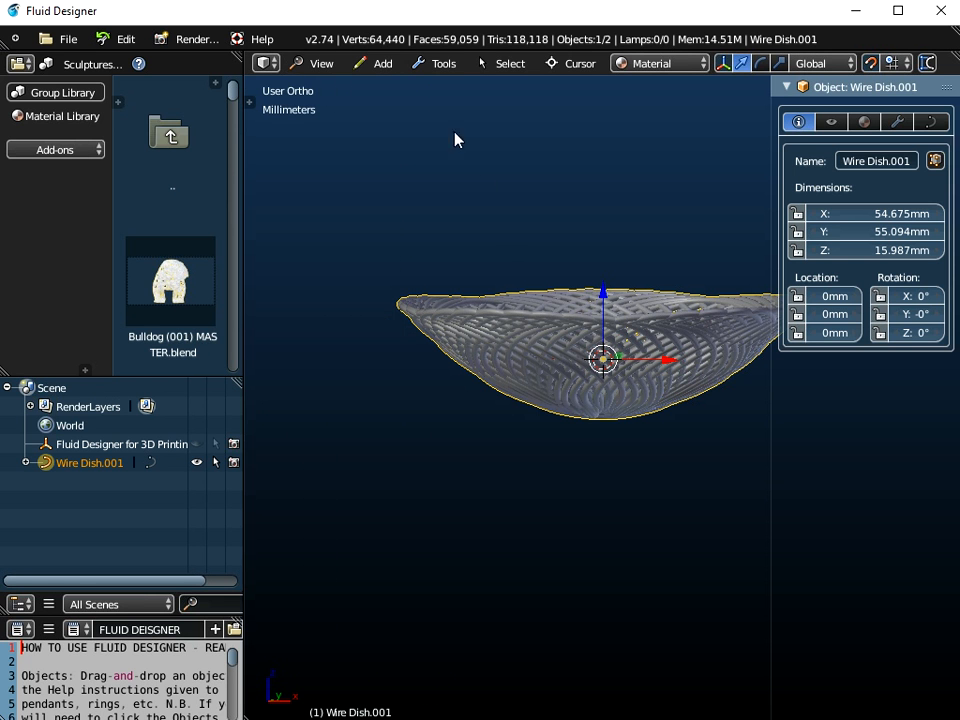
click(325, 71)
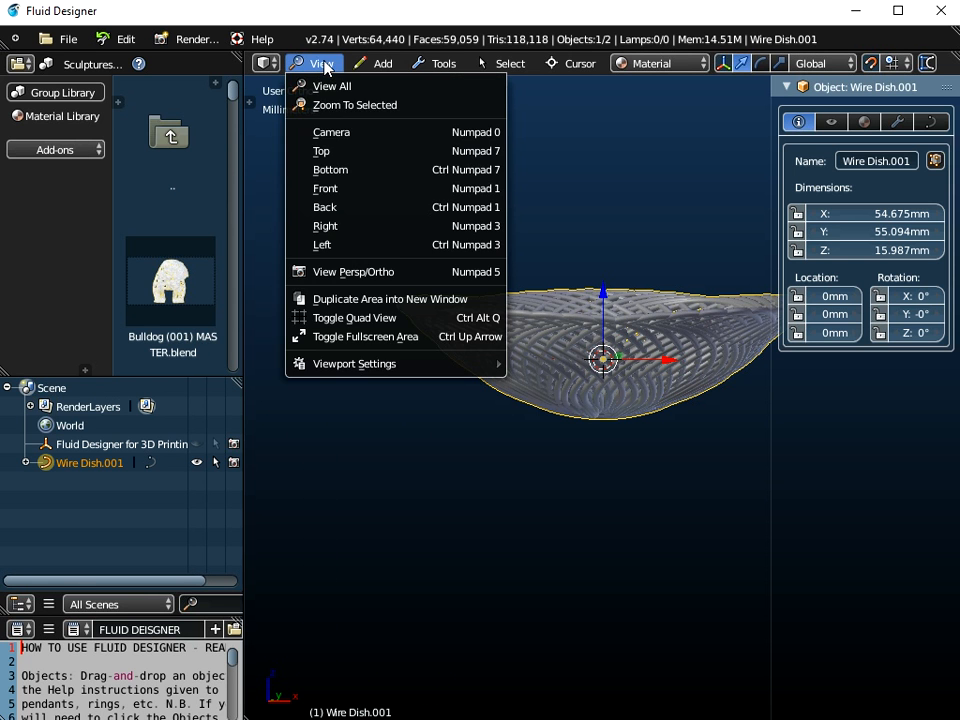
click(335, 189)
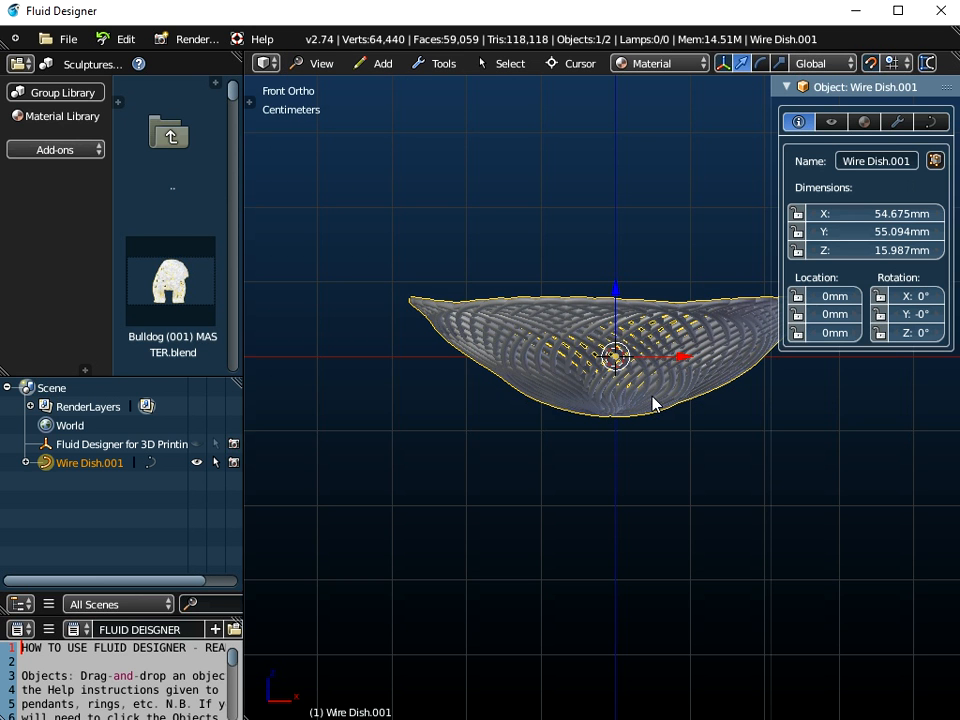
middle_drag(654, 403, 573, 401)
click(320, 64)
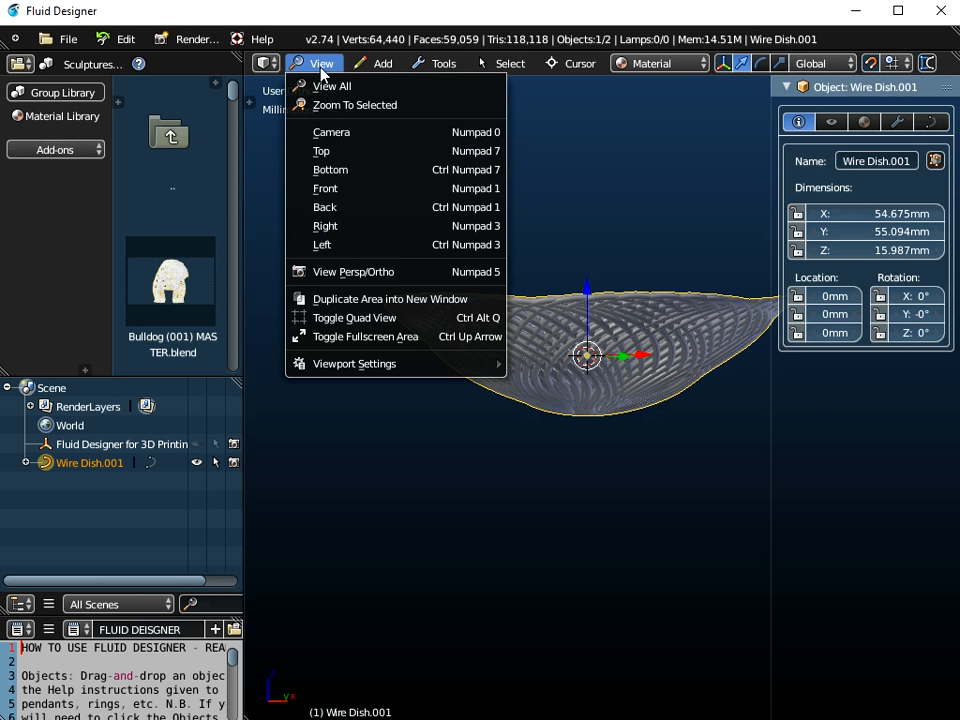
click(343, 189)
shift+middle_drag(580, 401, 494, 420)
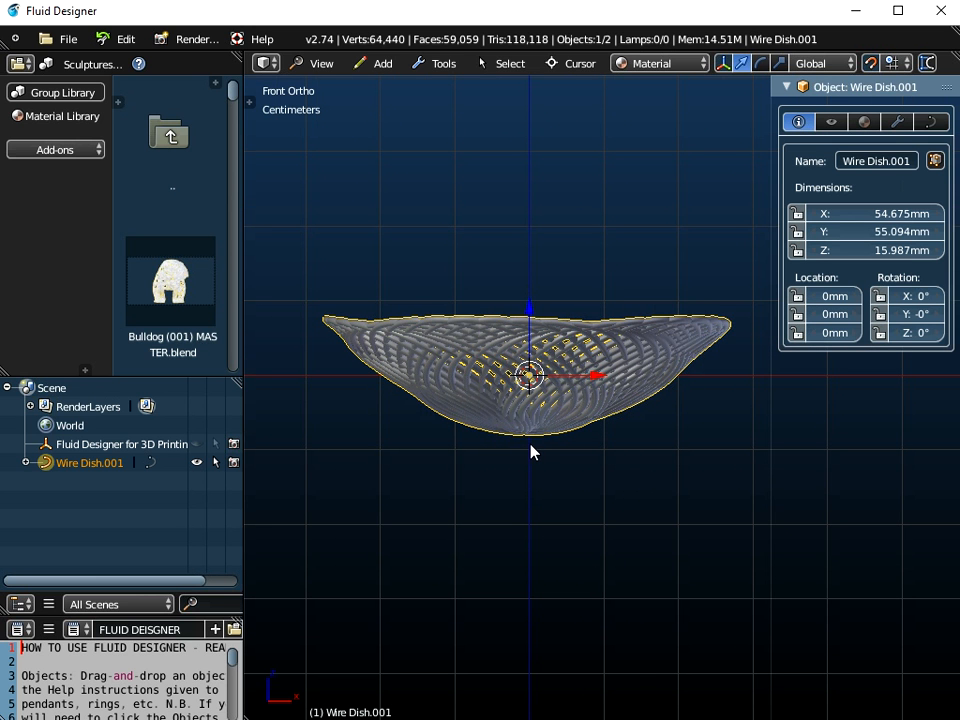
scroll(531, 452, up, 2)
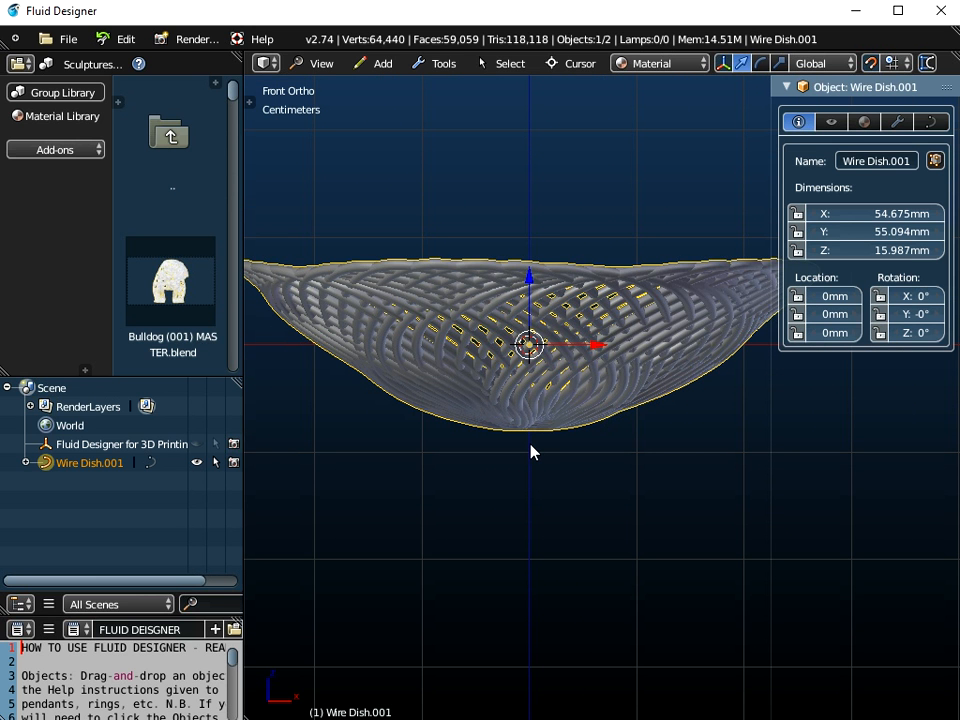
In Edit Mode, box-select the control points around the dish's upper rim, raise them 20 mm along Z, and return to Object Mode
key(Tab)
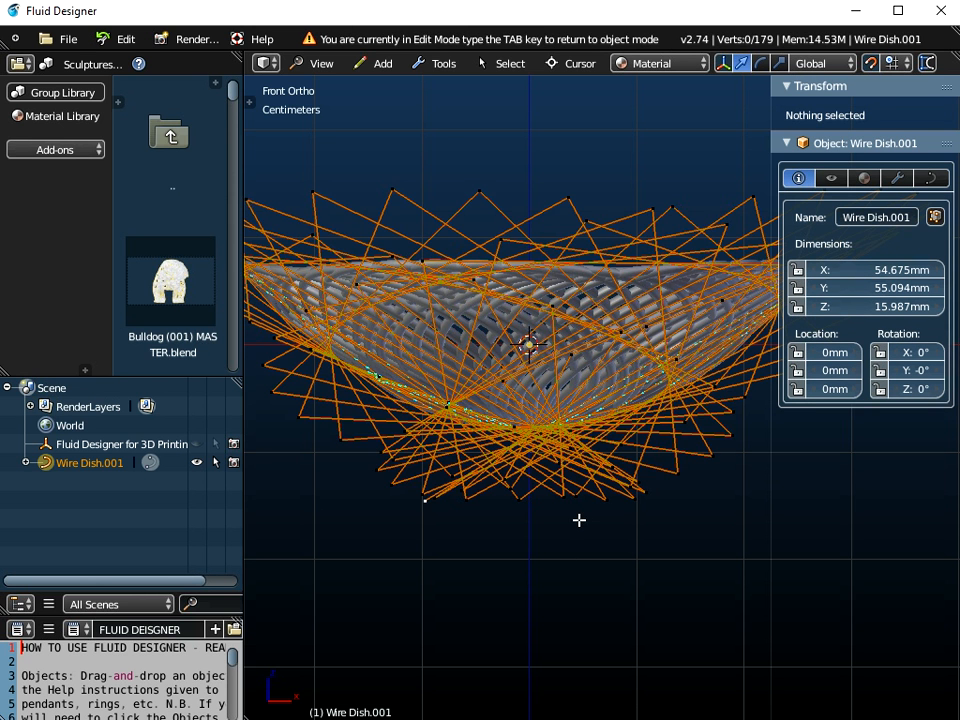
scroll(579, 518, down, 2)
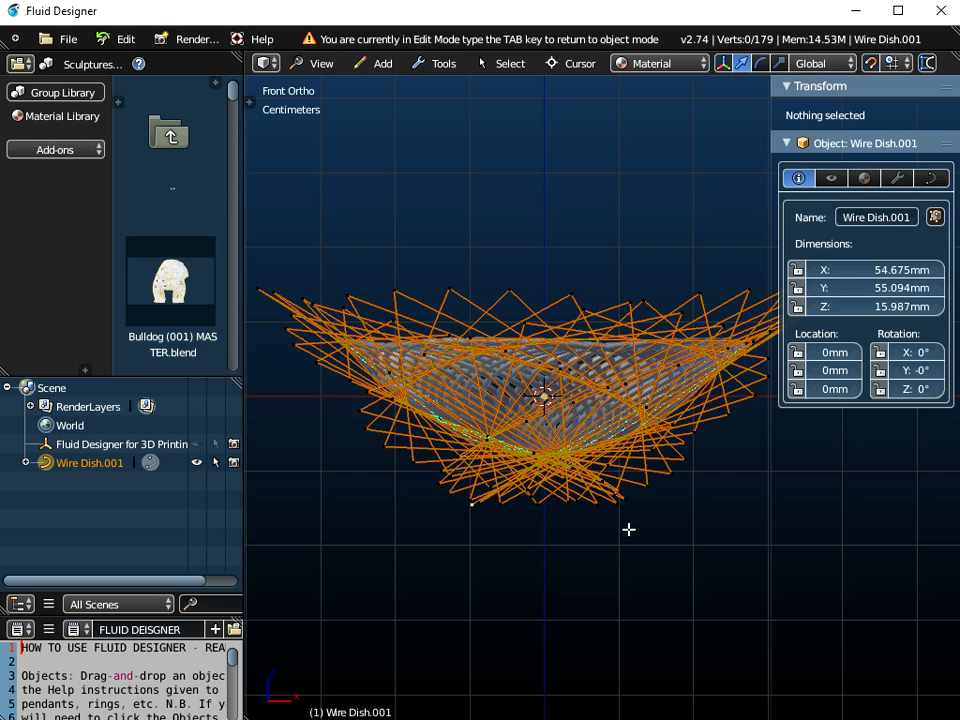
scroll(628, 529, down, 2)
shift+middle_drag(703, 491, 637, 507)
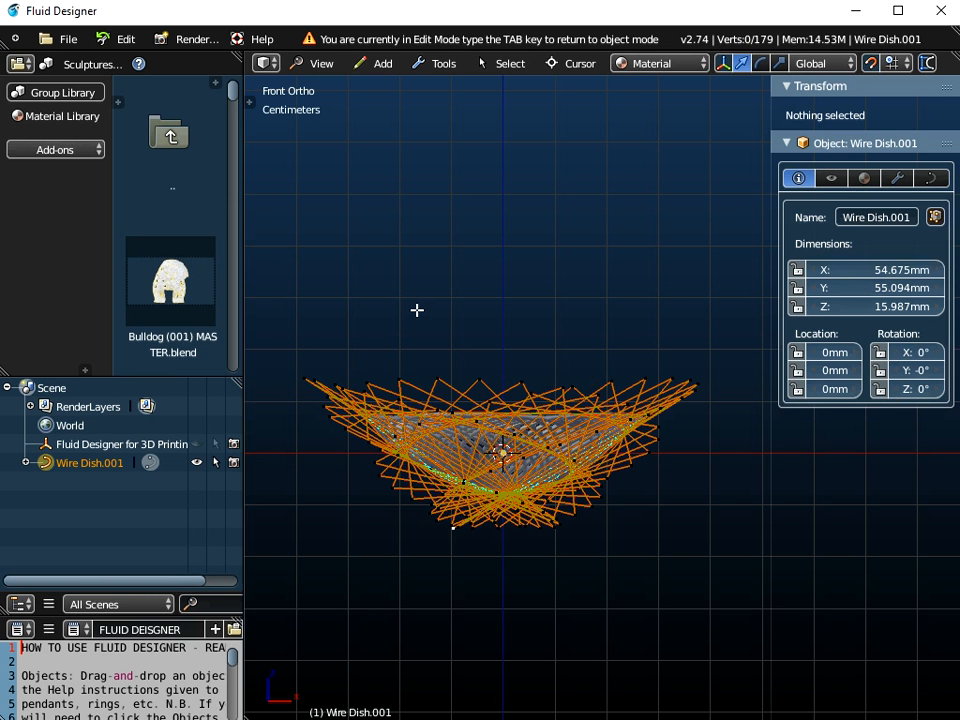
key(b)
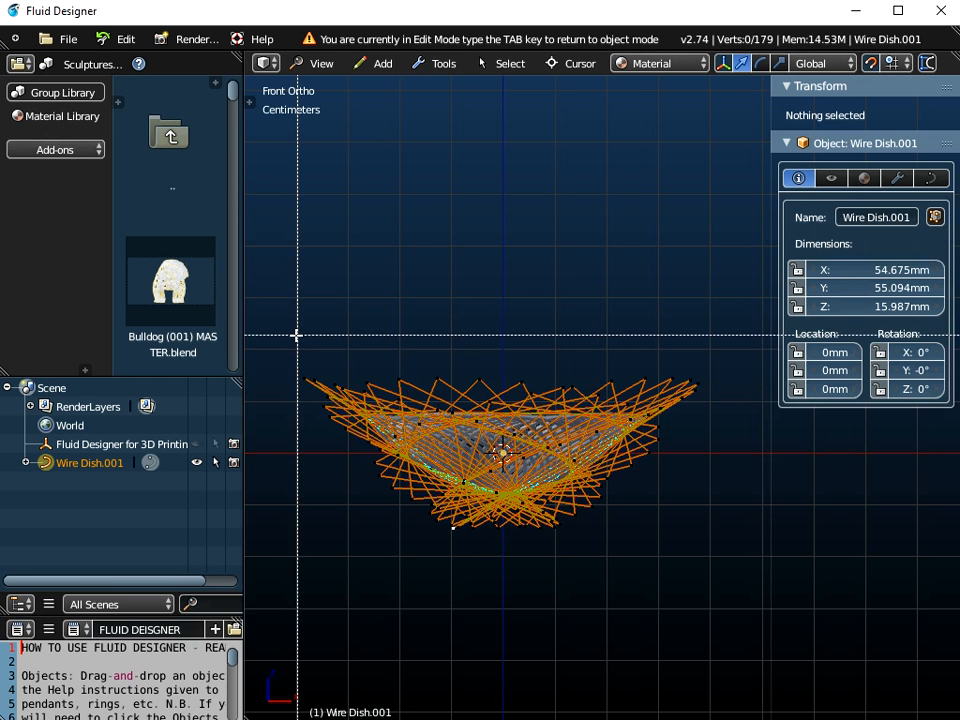
drag(283, 334, 726, 422)
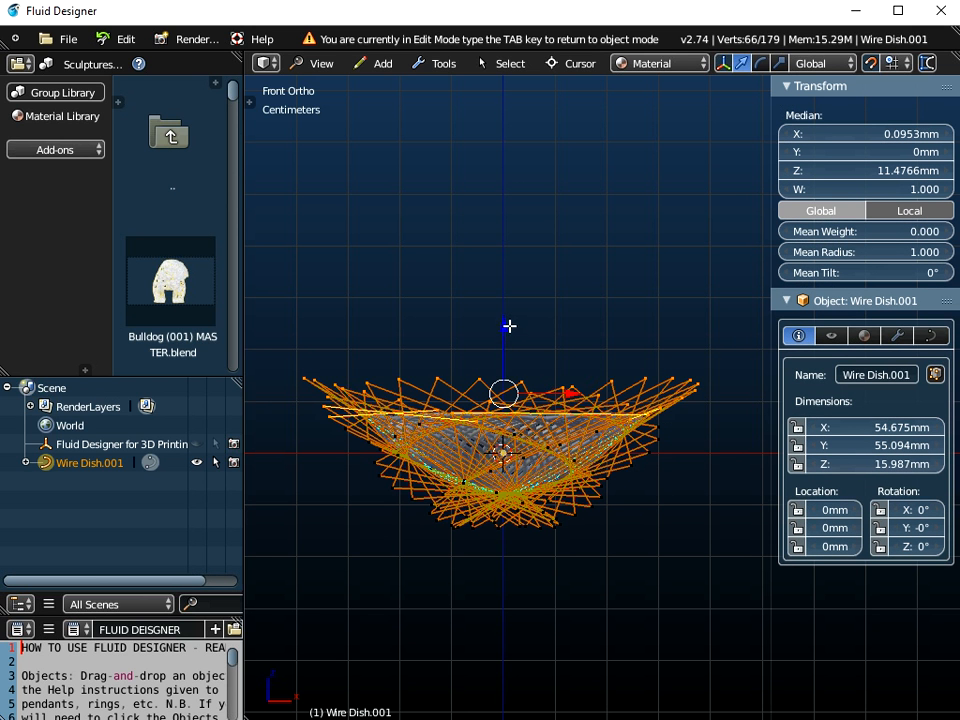
drag(504, 323, 510, 242)
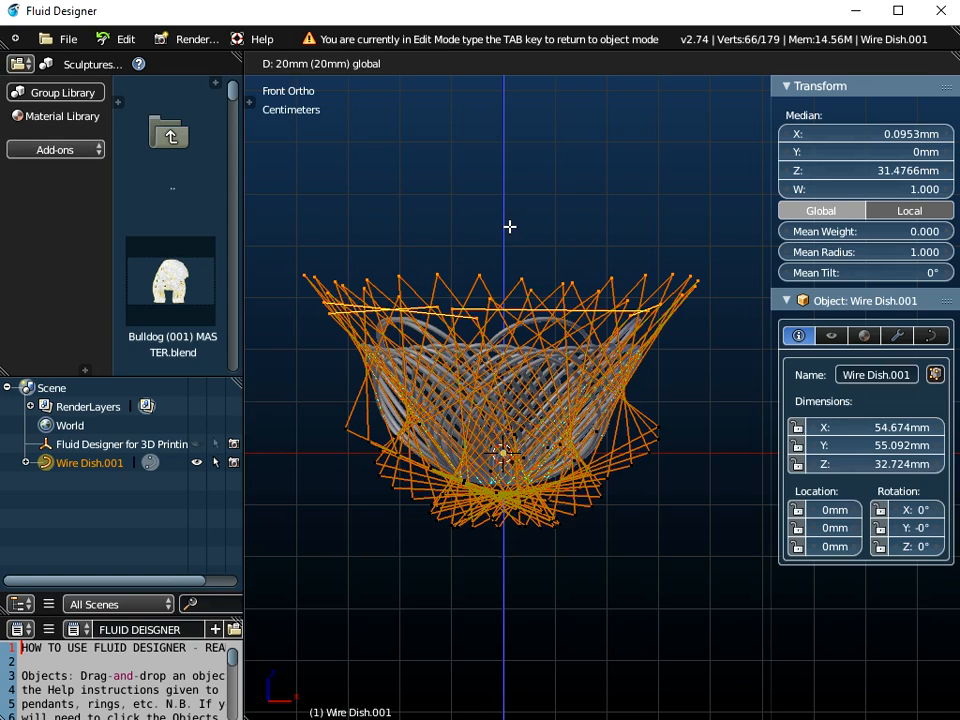
drag(510, 227, 510, 227)
middle_drag(529, 392, 538, 533)
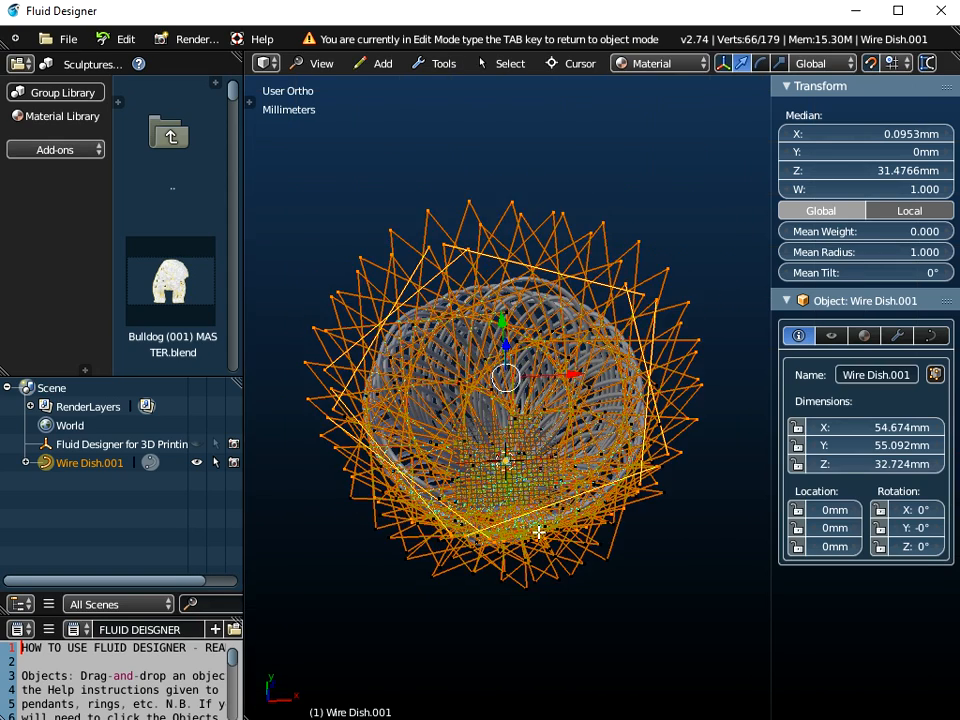
key(Tab)
middle_drag(561, 572, 492, 492)
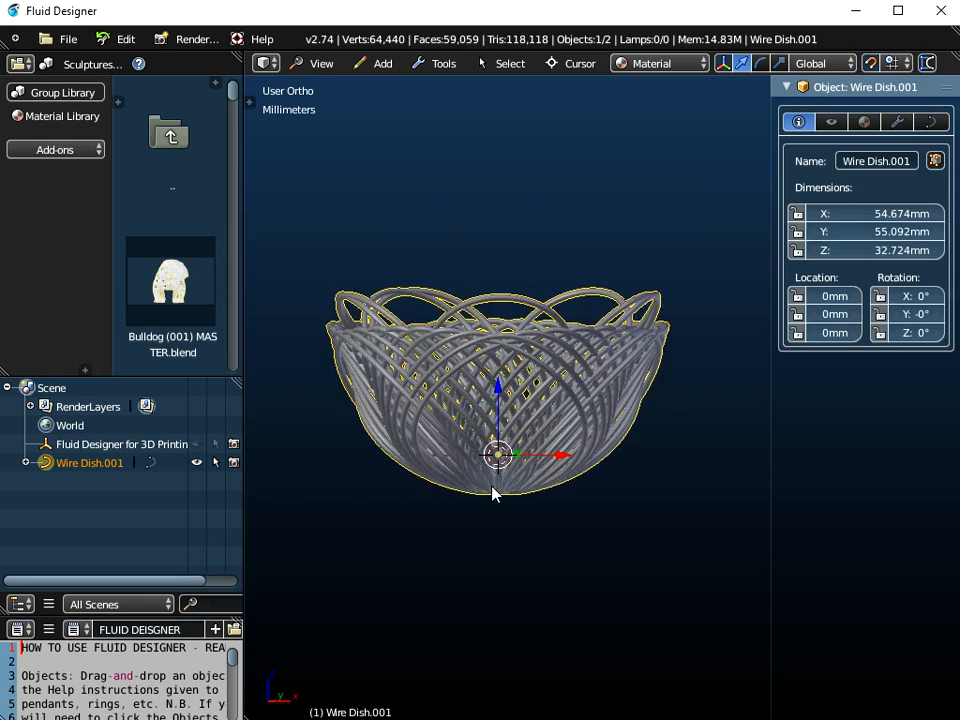
Try to pull the dish's lowest control points straight down along Z in Edit Mode from the front view
click(321, 63)
click(372, 192)
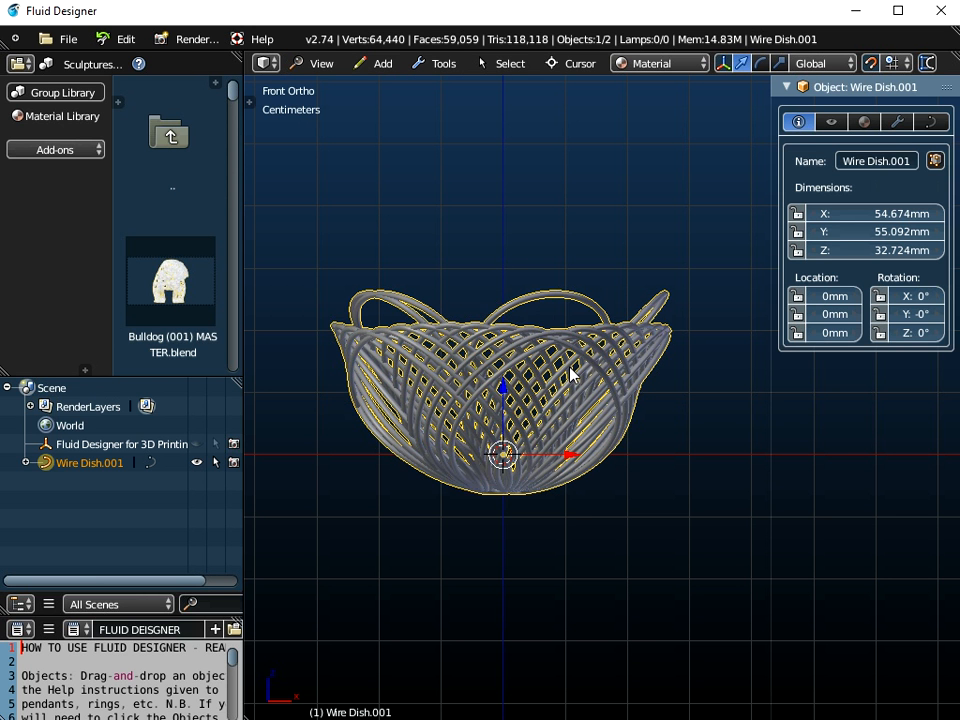
key(Tab)
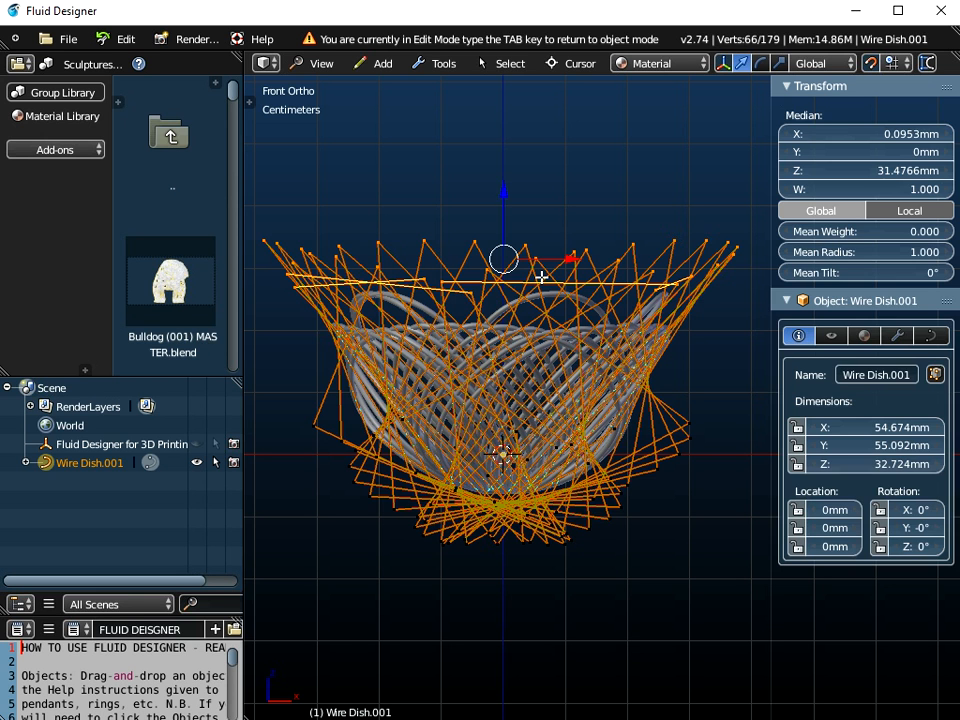
key(a)
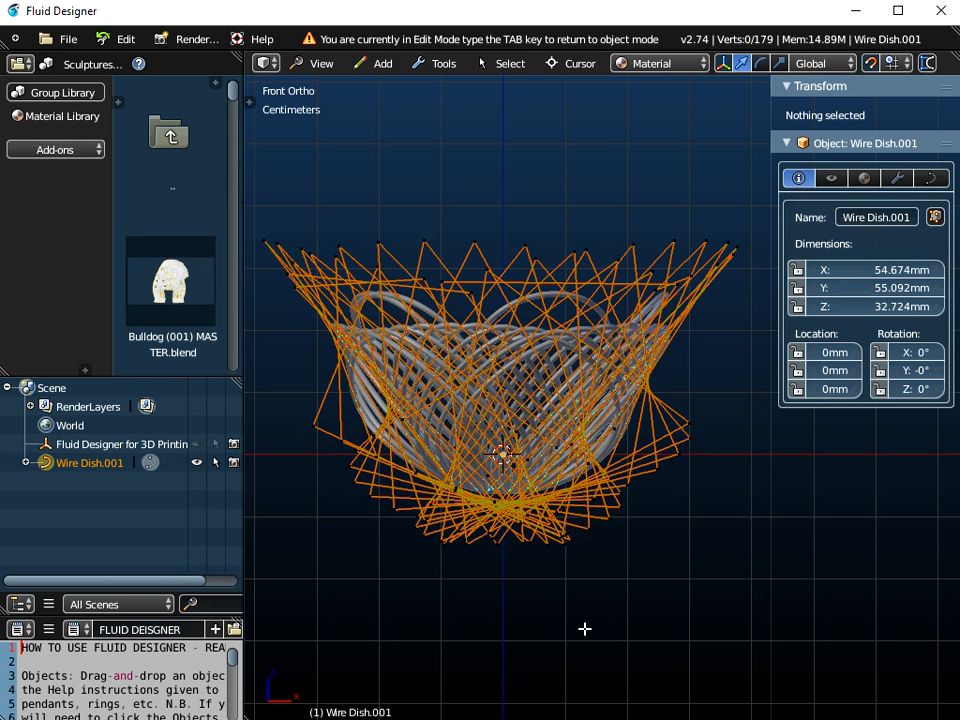
key(b)
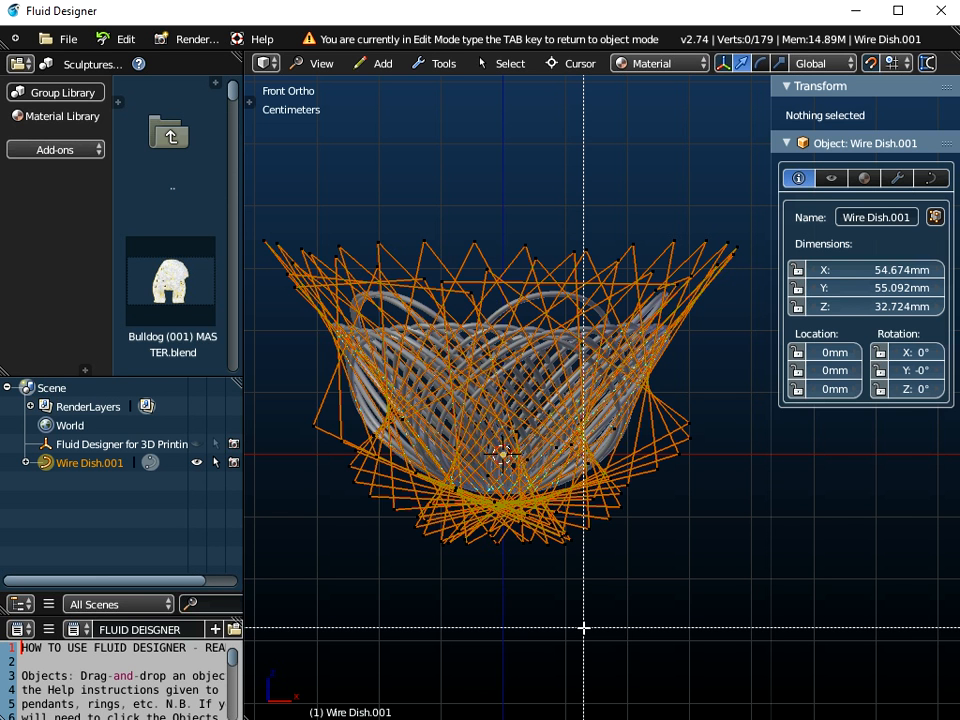
drag(576, 615, 425, 478)
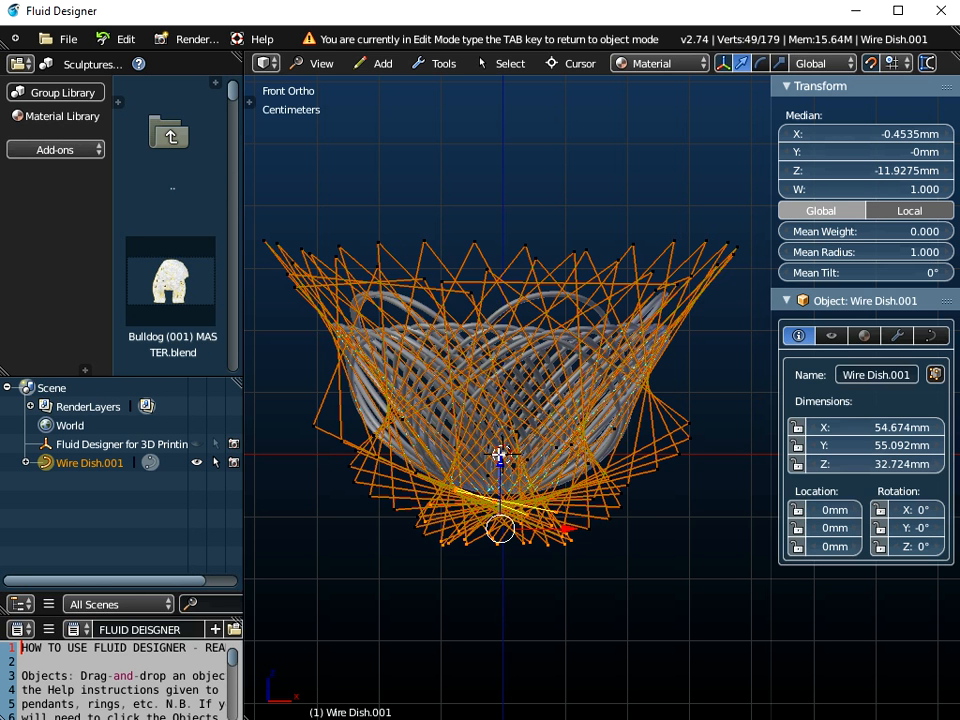
drag(500, 457, 513, 641)
scroll(534, 608, down, 2)
key(Tab)
middle_drag(544, 636, 664, 420)
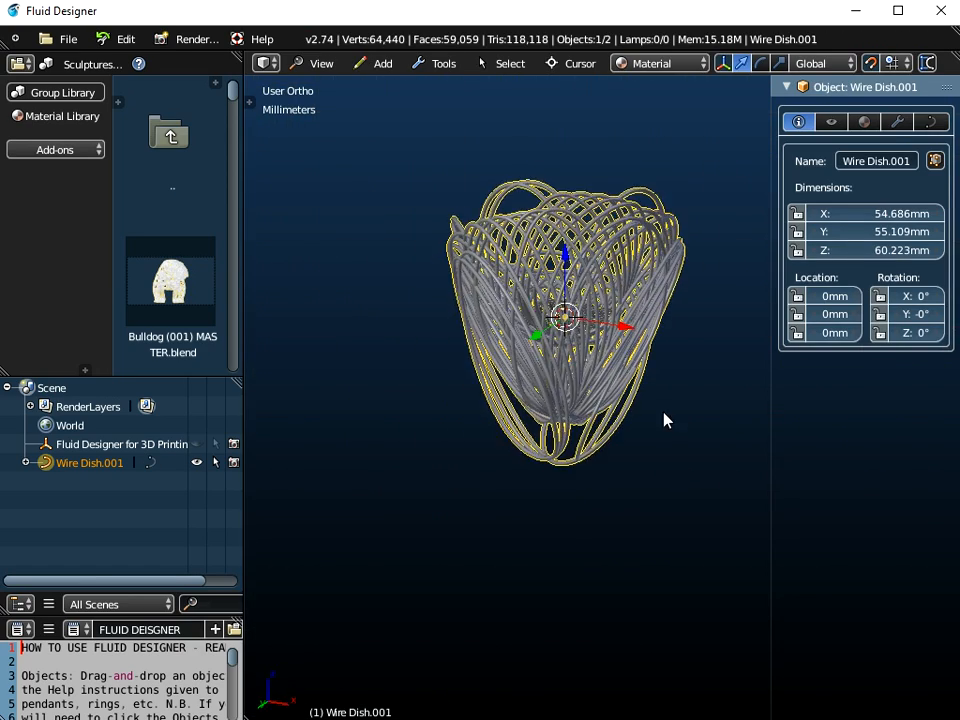
scroll(591, 424, up, 4)
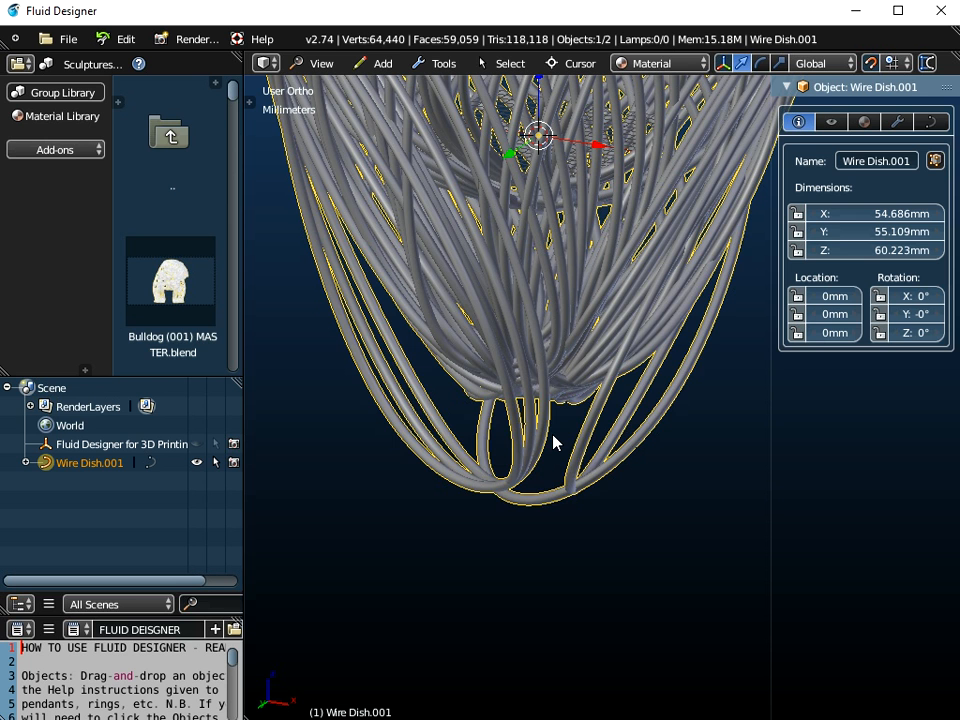
key(ctrl+z)
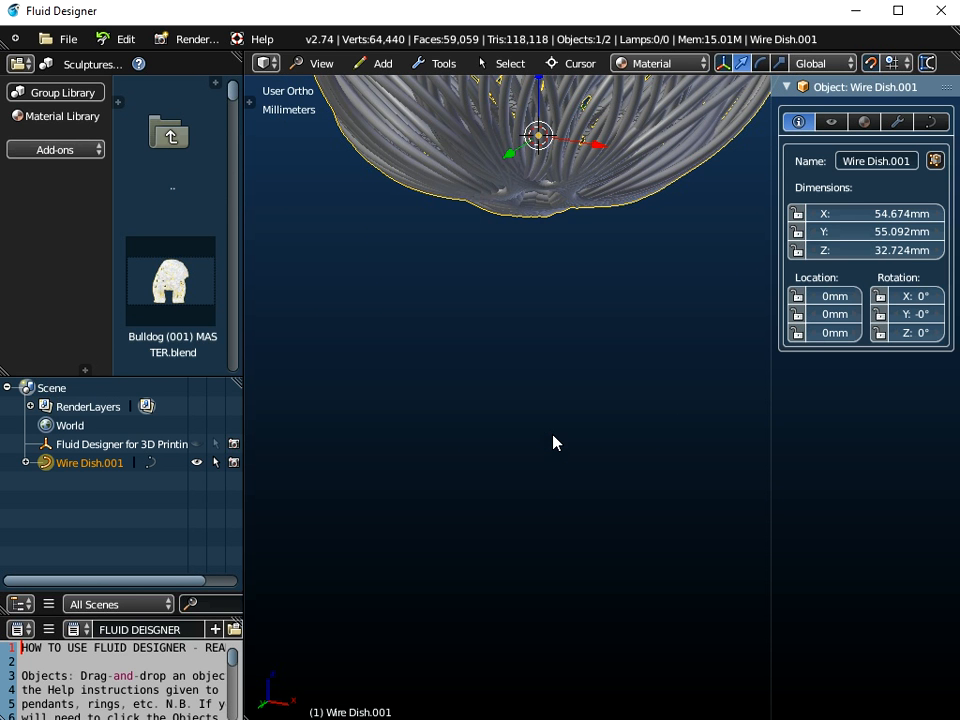
In Edit Mode, box-select the control points at the dish's bottom centre from the front, lower them 10 mm along Z, and return to Object Mode
click(322, 63)
click(349, 190)
shift+middle_drag(519, 294, 593, 470)
key(Tab)
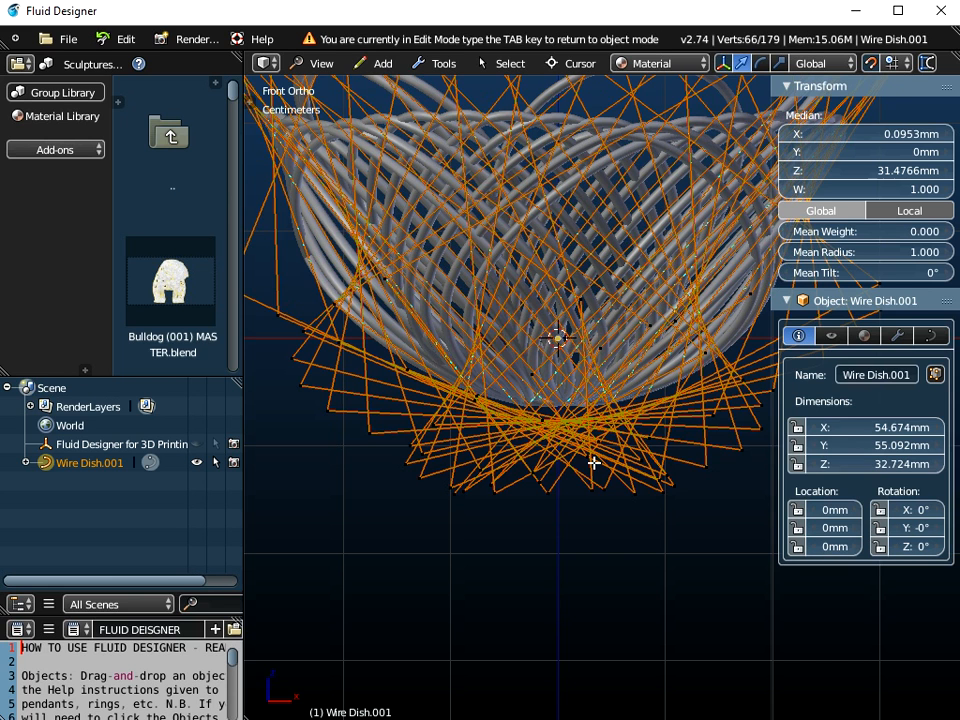
scroll(594, 463, down, 3)
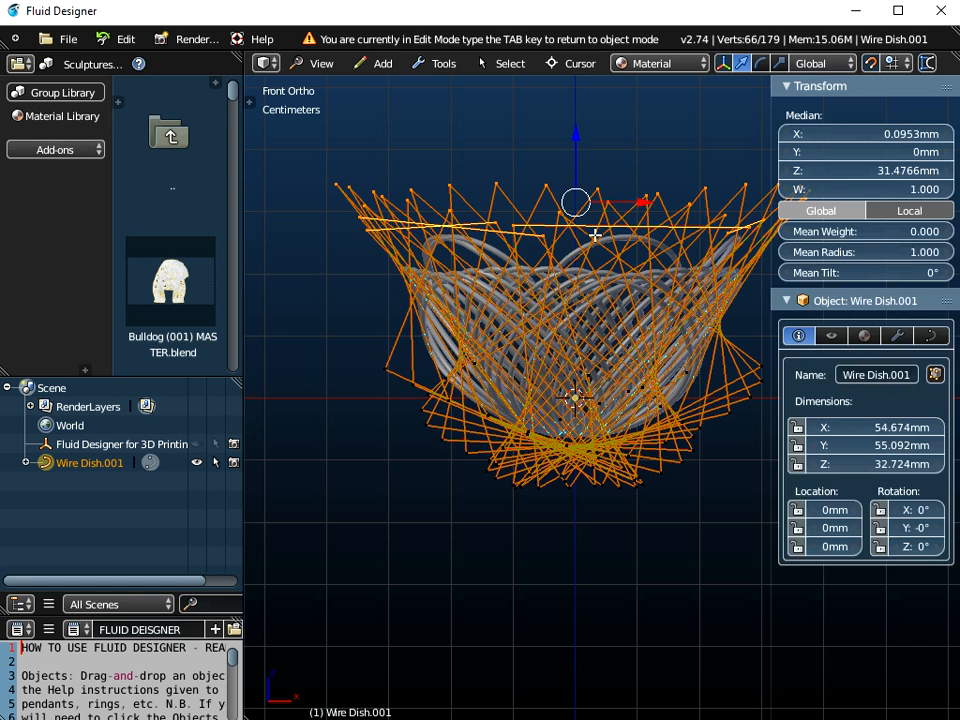
key(a)
key(b)
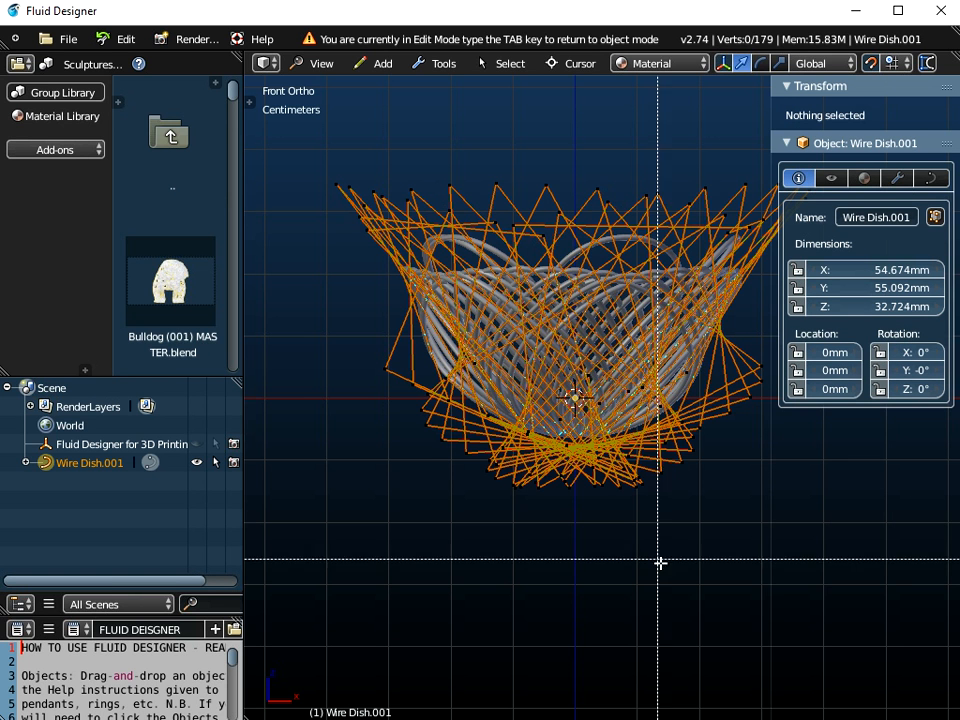
drag(652, 535, 481, 401)
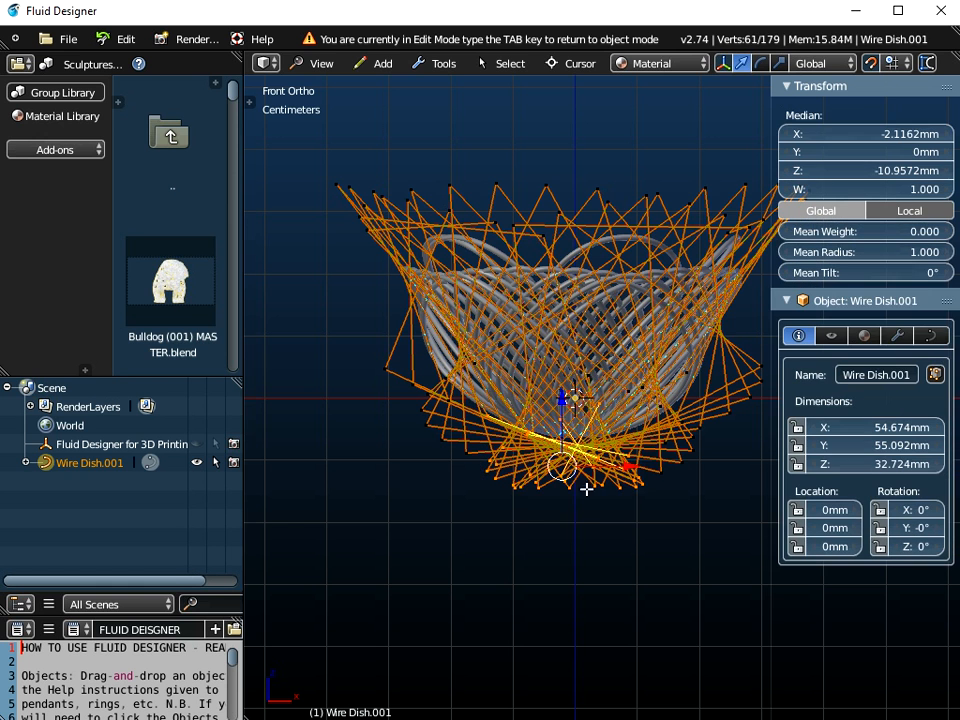
drag(562, 397, 561, 436)
middle_drag(598, 495, 604, 632)
key(Tab)
middle_drag(668, 525, 611, 536)
scroll(589, 471, up, 6)
middle_drag(586, 488, 493, 543)
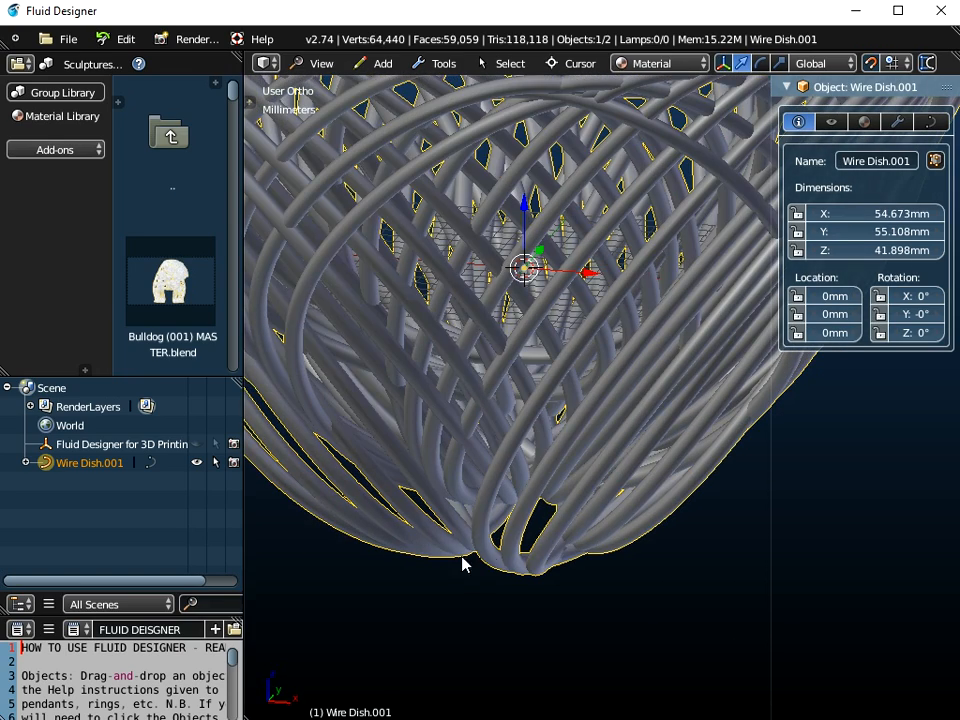
Flatten the selected bottom control points to a single level by scaling them along Z in Edit Mode
click(318, 63)
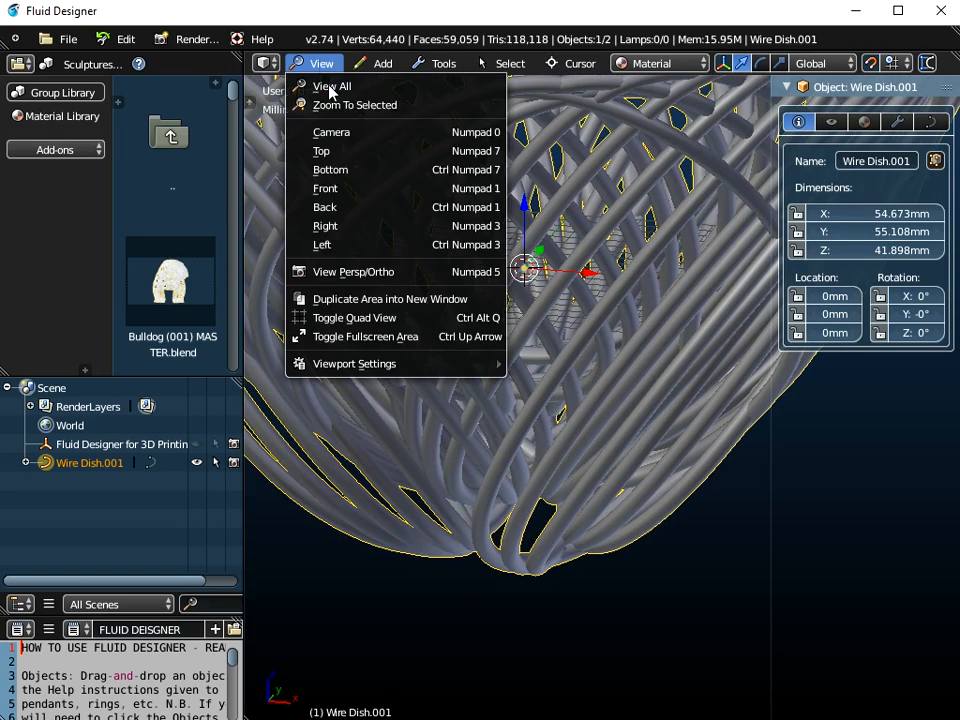
click(346, 195)
scroll(465, 377, down, 5)
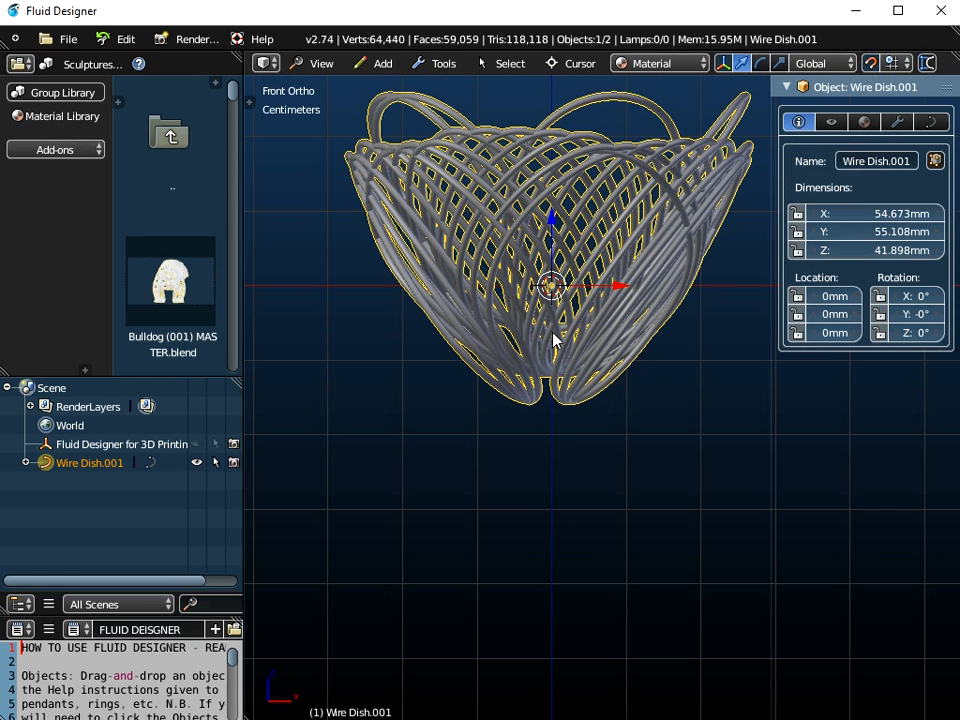
key(Tab)
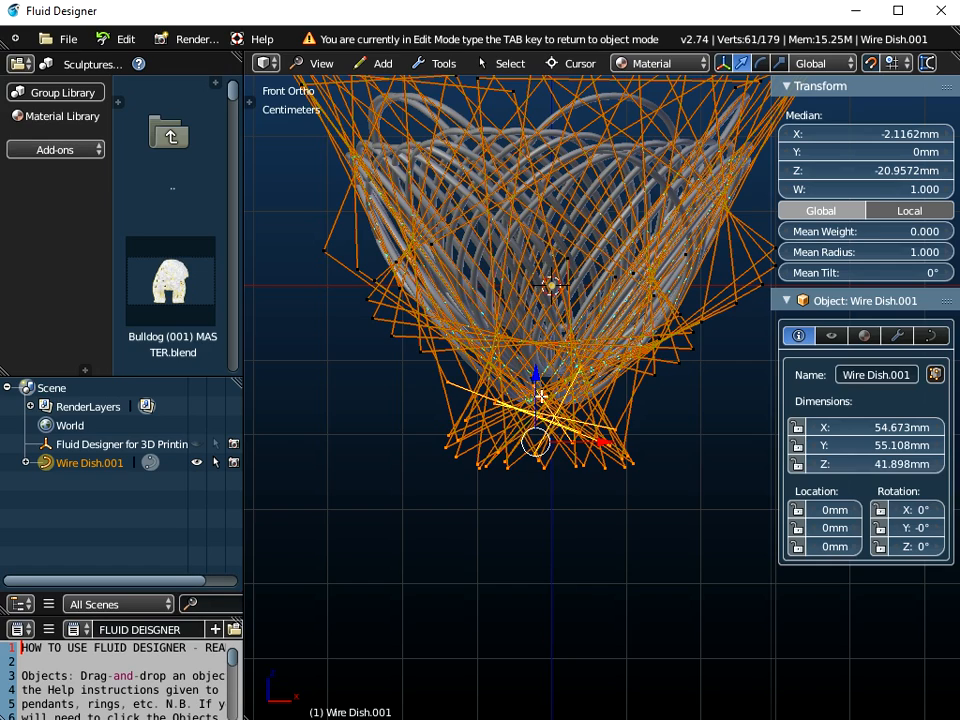
scroll(542, 371, up, 4)
scroll(529, 467, down, 2)
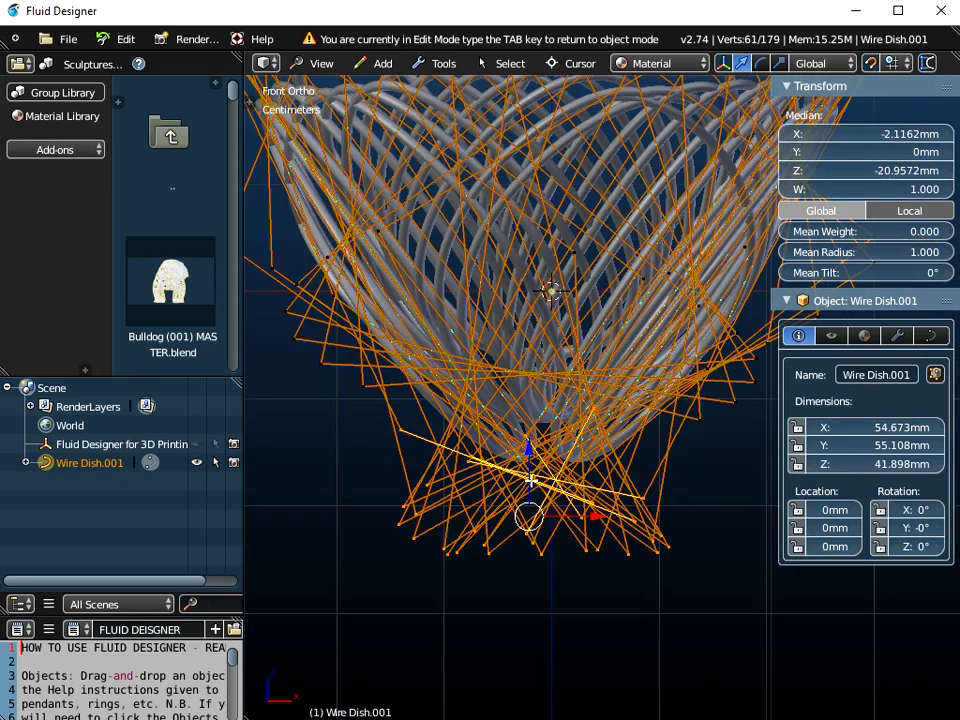
scroll(530, 480, down, 3)
shift+middle_drag(532, 619, 556, 510)
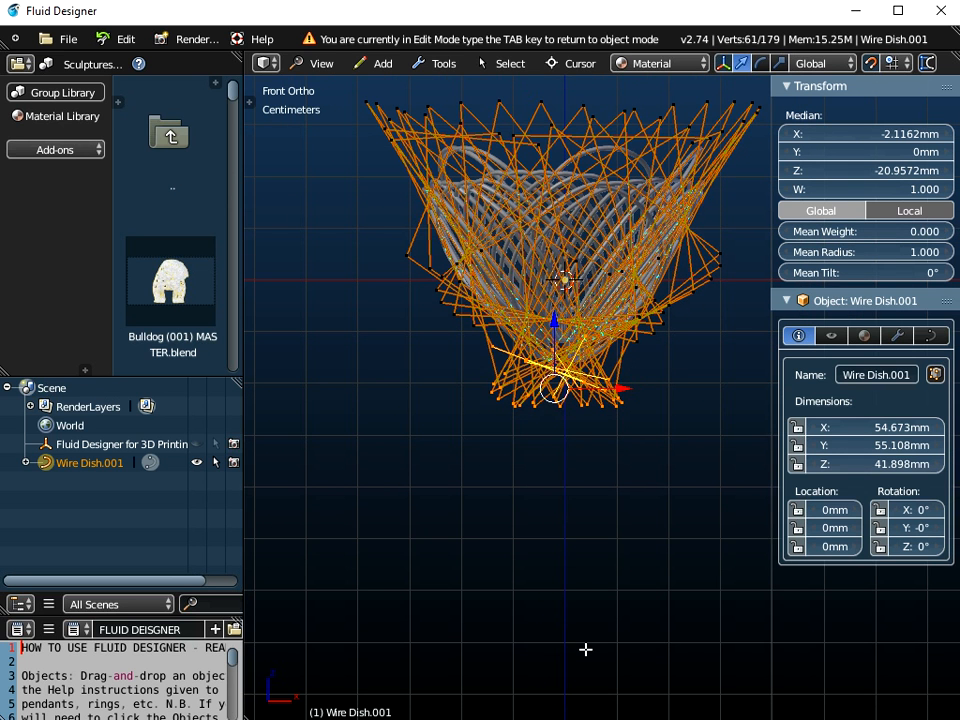
key(s)
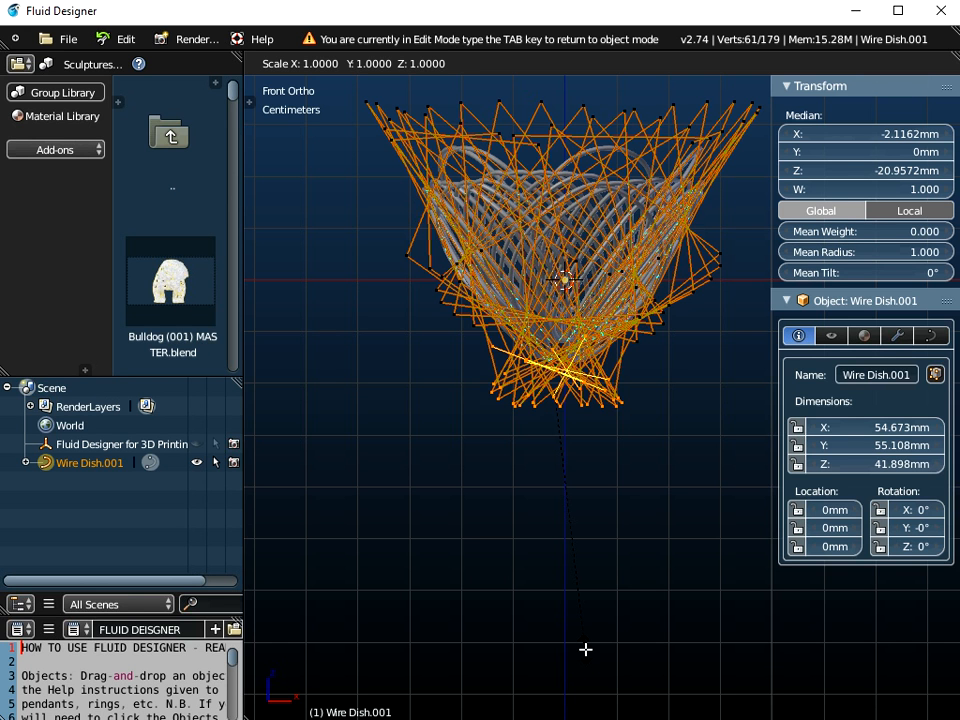
key(z)
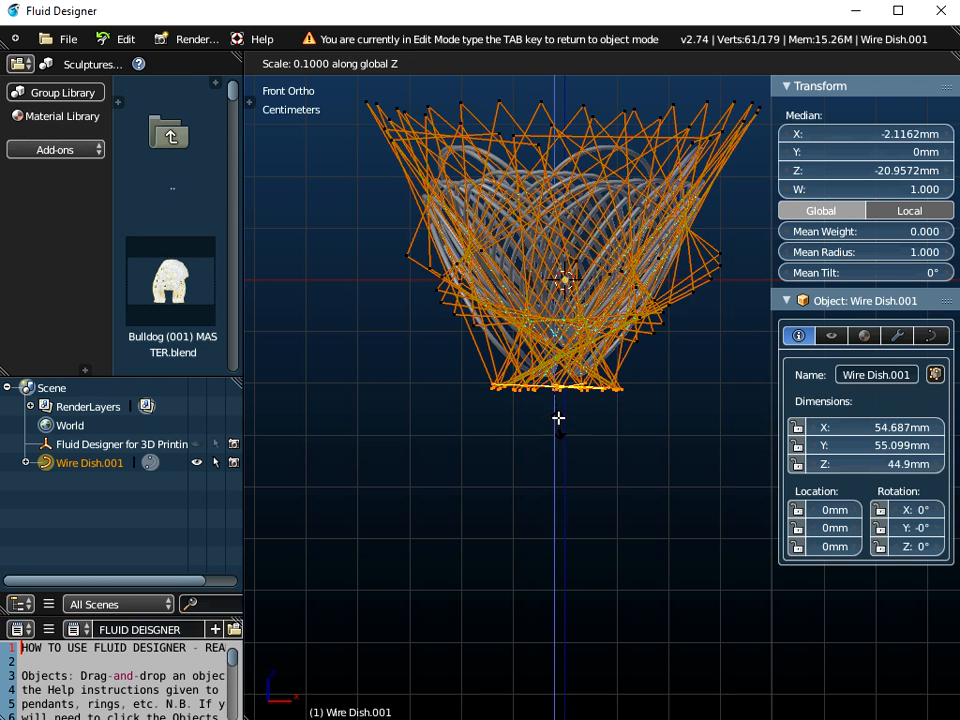
click(553, 386)
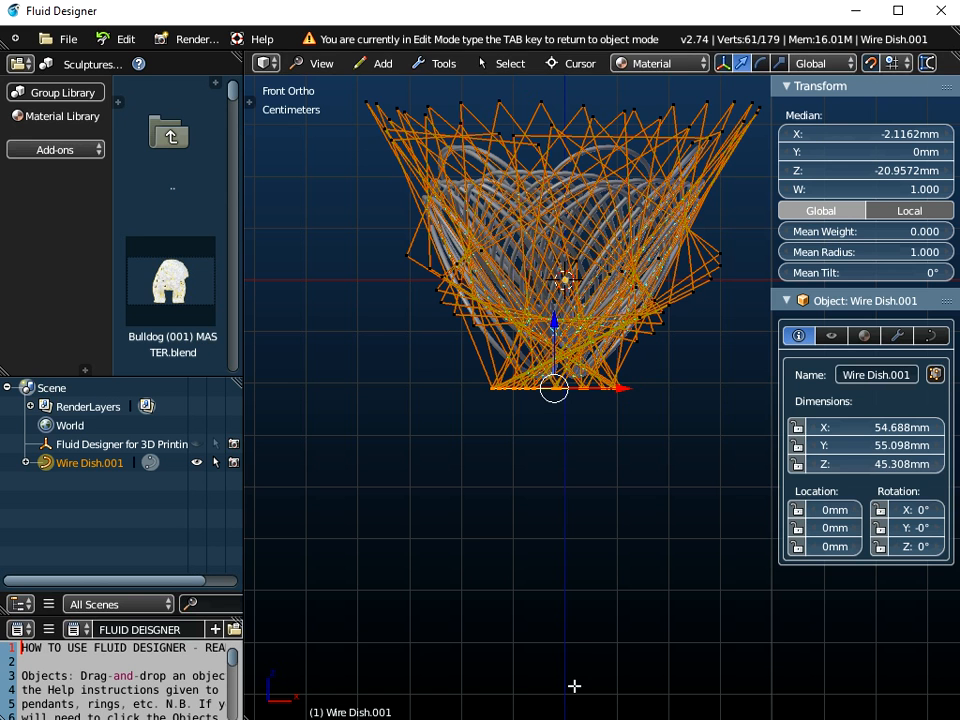
Scale the bottom control points down along Z twice more to level the base, and return to Object Mode
key(s)
key(z)
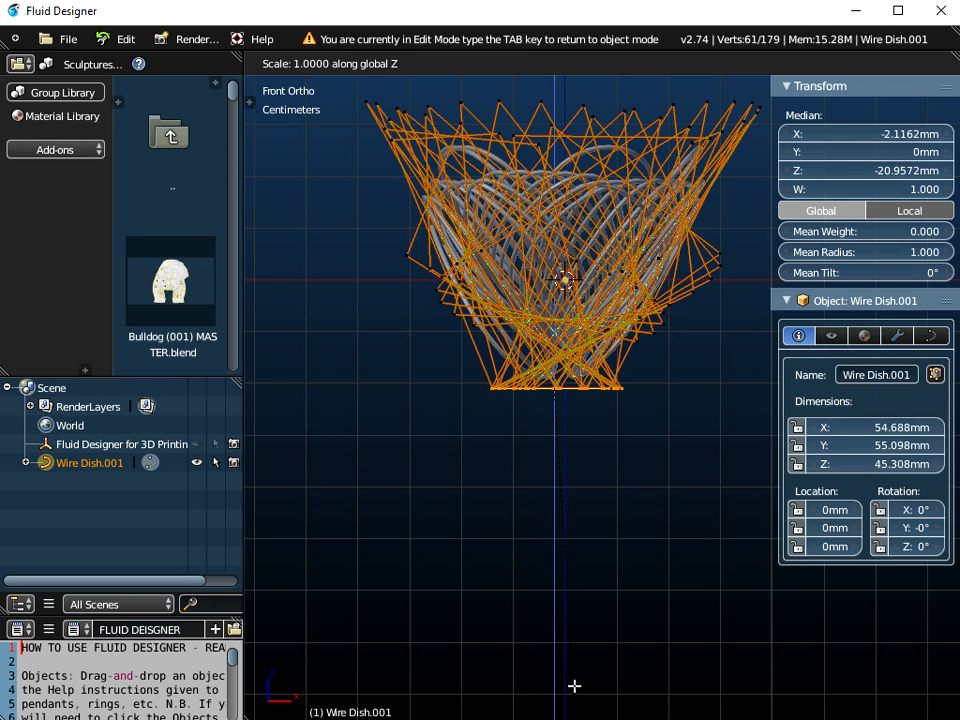
click(558, 411)
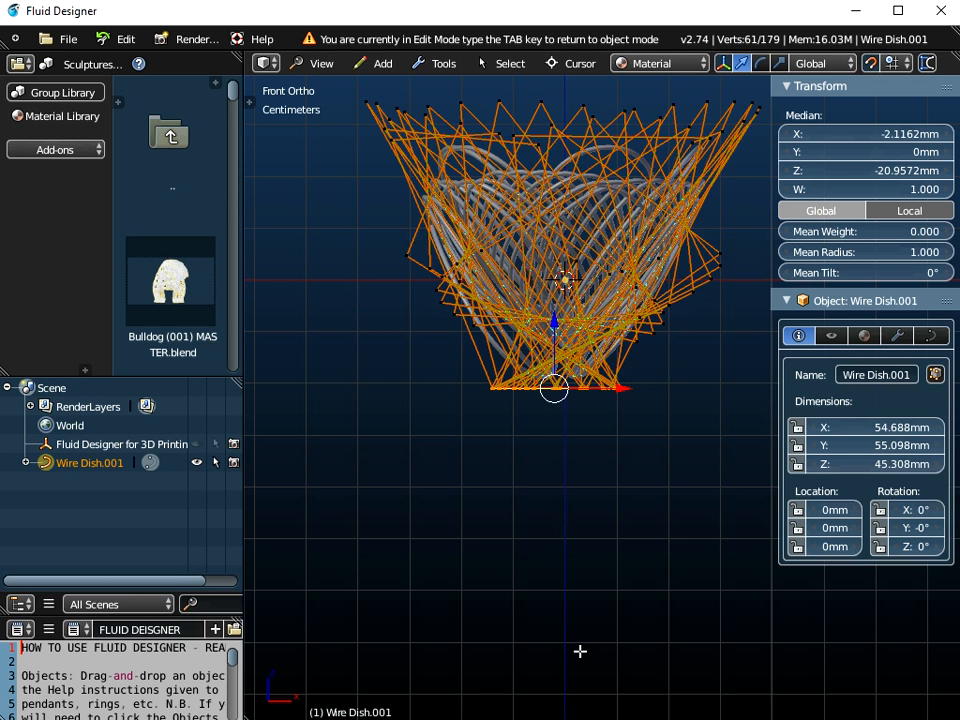
key(s)
key(z)
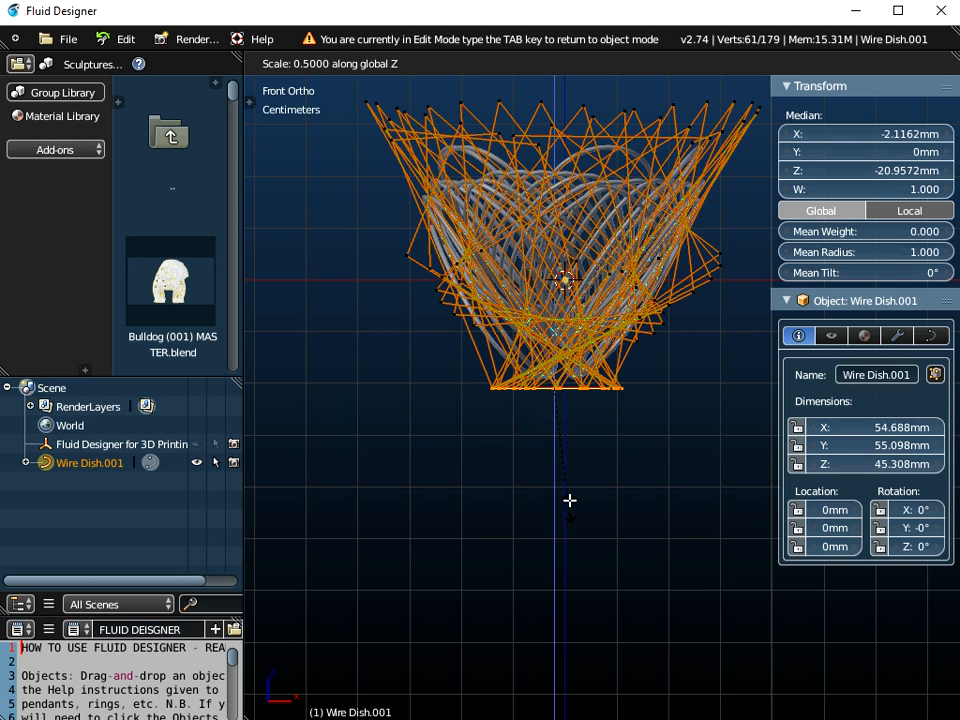
click(570, 449)
middle_drag(582, 382, 388, 326)
key(Tab)
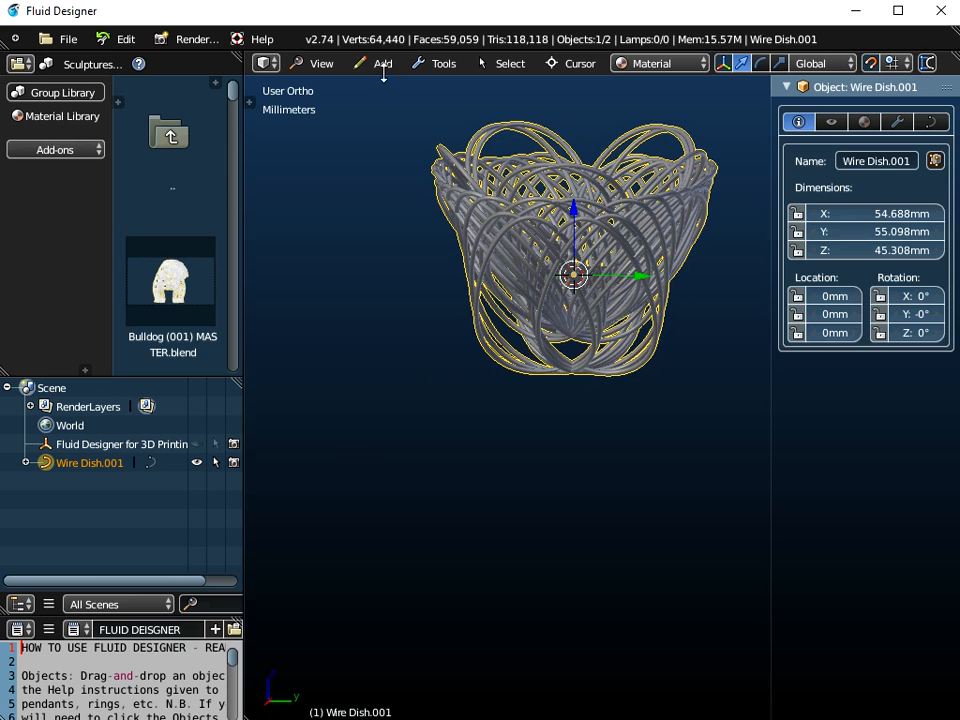
Inspect the flattened base of the dish from the front and its interior from above
click(324, 63)
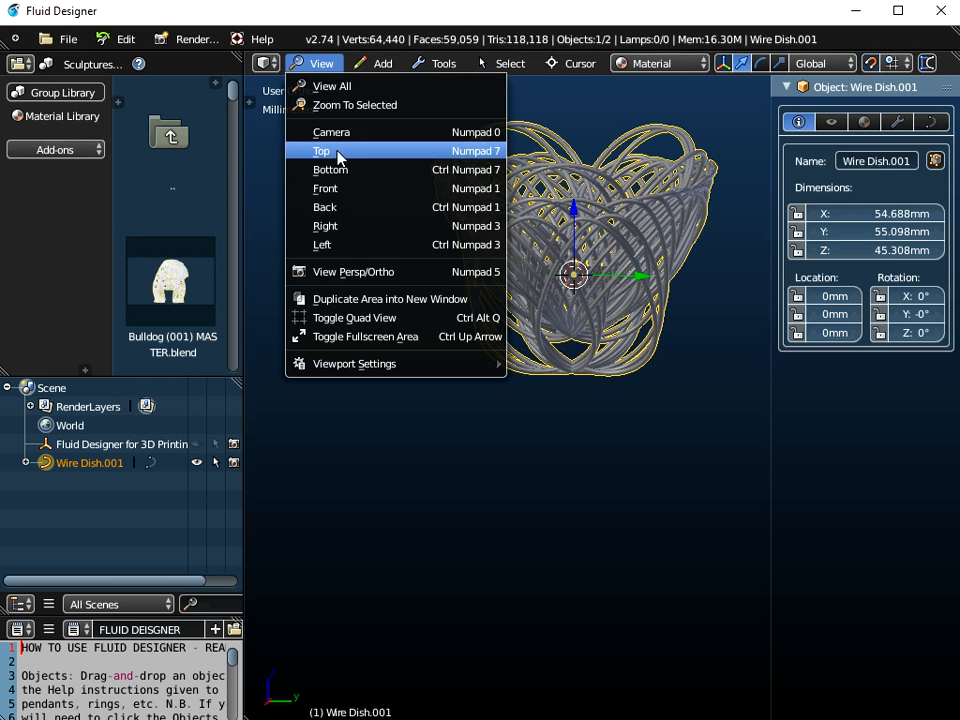
click(336, 186)
scroll(617, 393, up, 3)
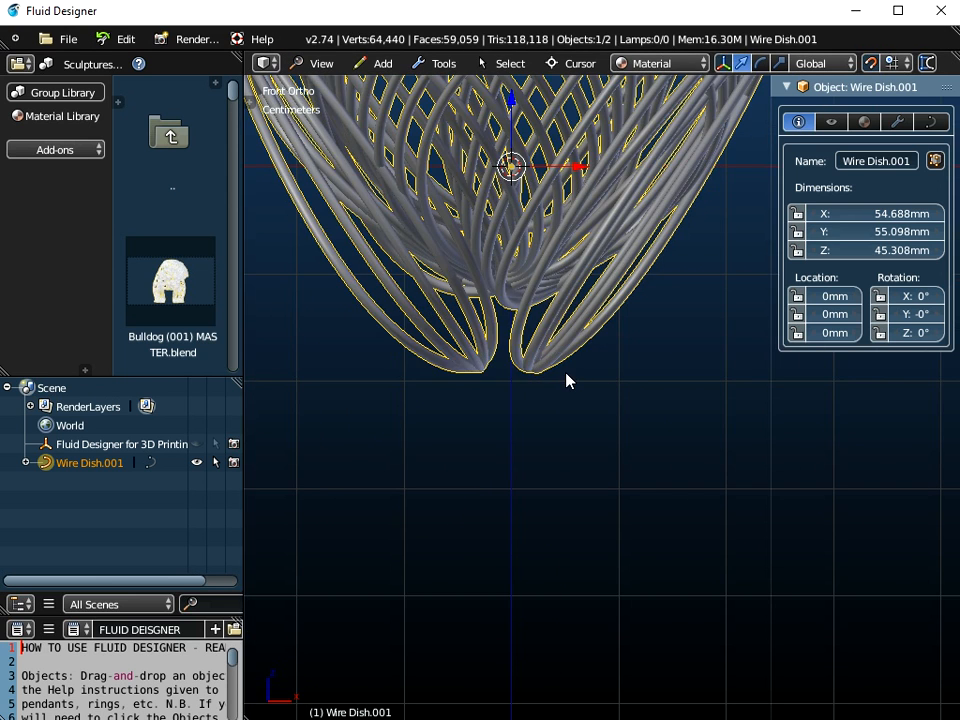
middle_drag(566, 380, 437, 495)
scroll(502, 462, down, 3)
middle_drag(519, 396, 581, 436)
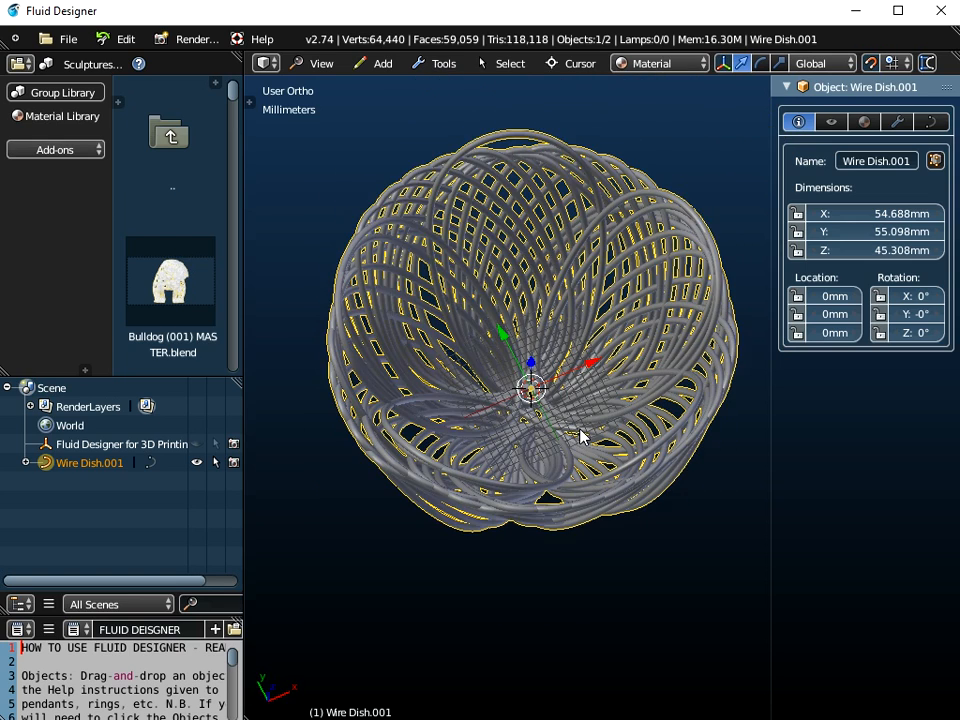
In Edit Mode, box-select the upper rim control points from the front, scale them by 1.6 in top view, and return to Object Mode
click(330, 65)
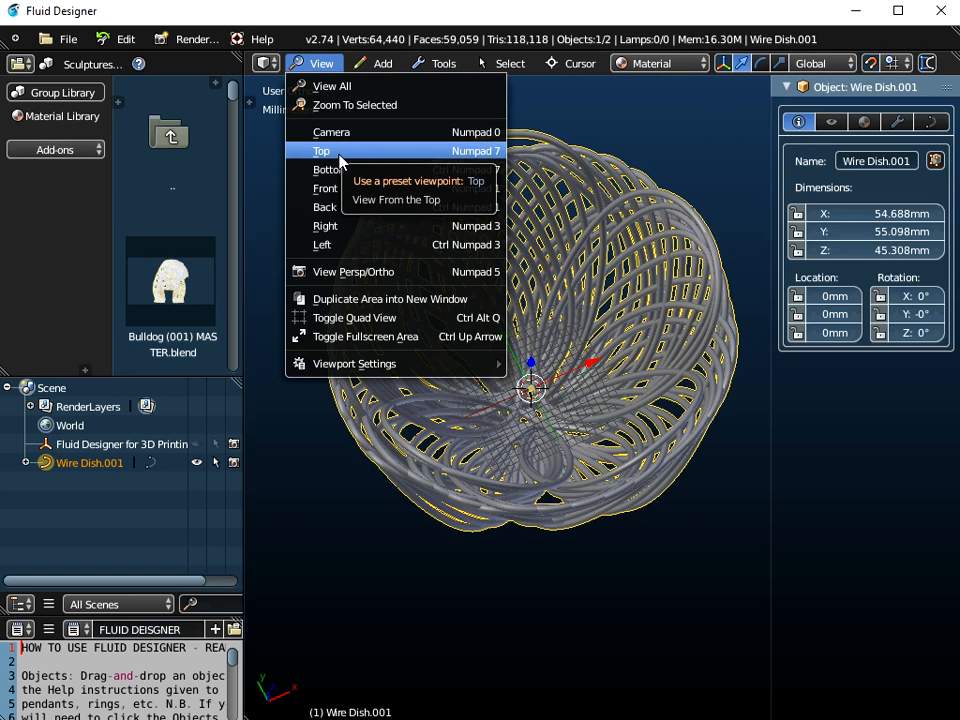
click(336, 188)
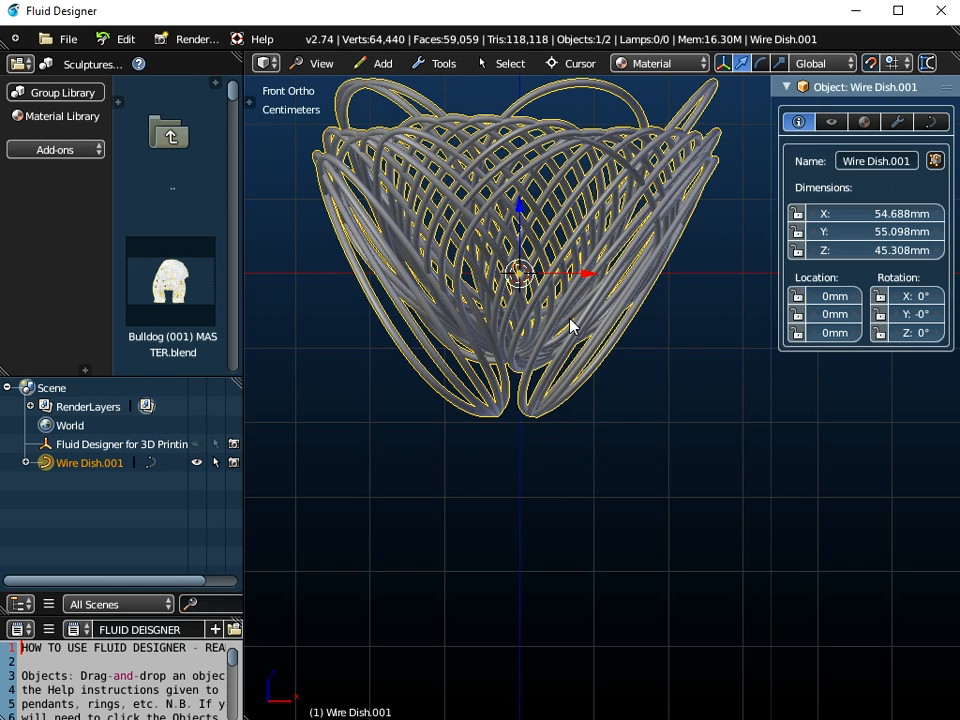
shift+middle_drag(570, 324, 603, 510)
key(Tab)
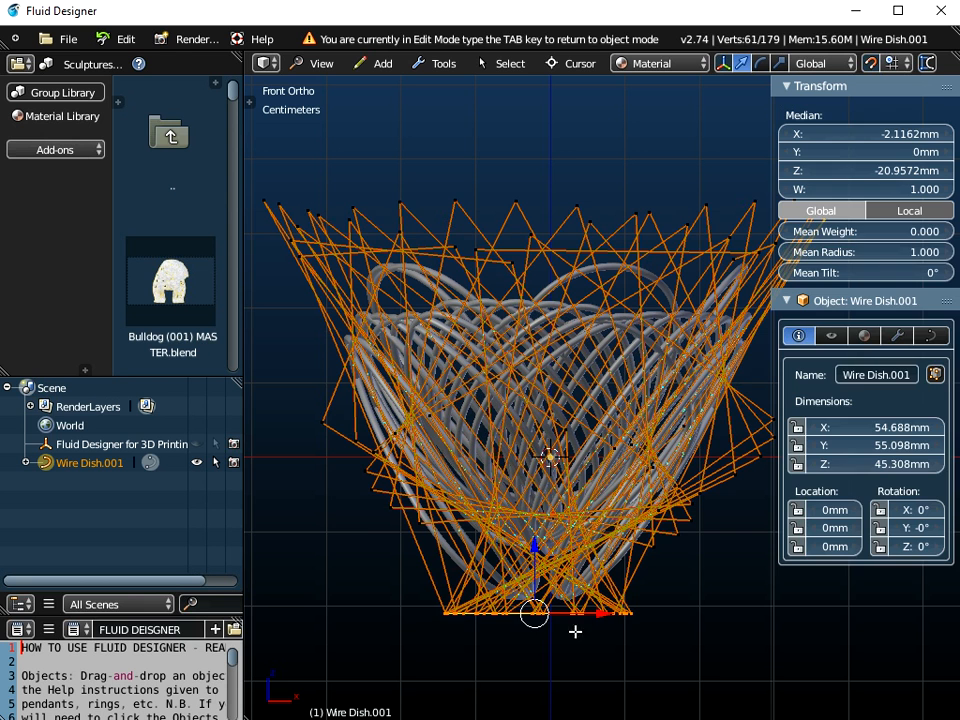
key(a)
scroll(571, 549, down, 3)
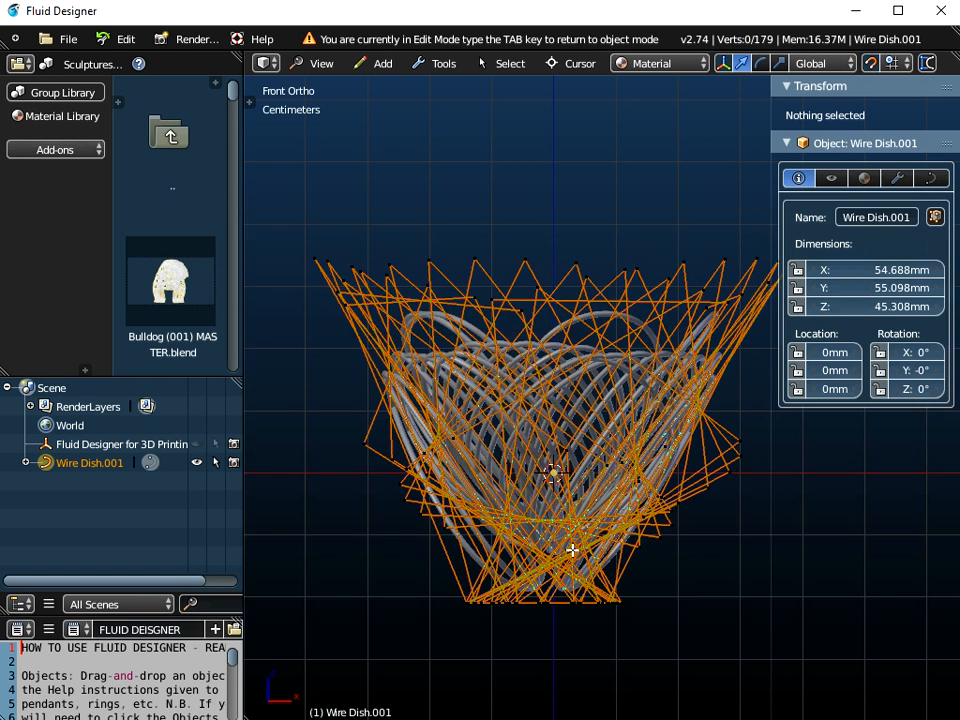
key(b)
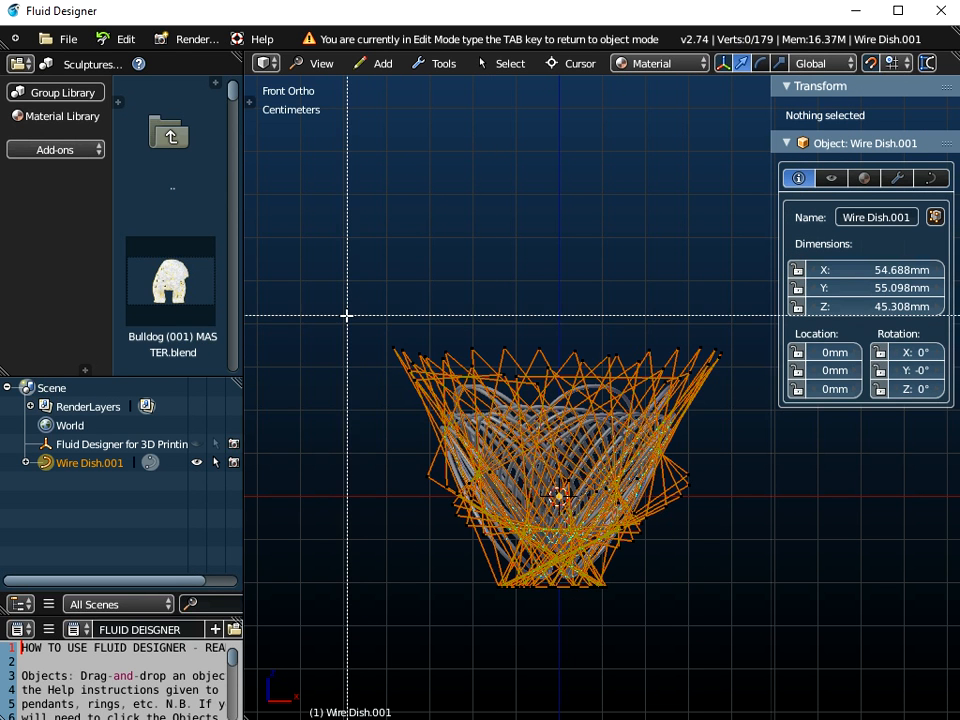
drag(346, 316, 738, 397)
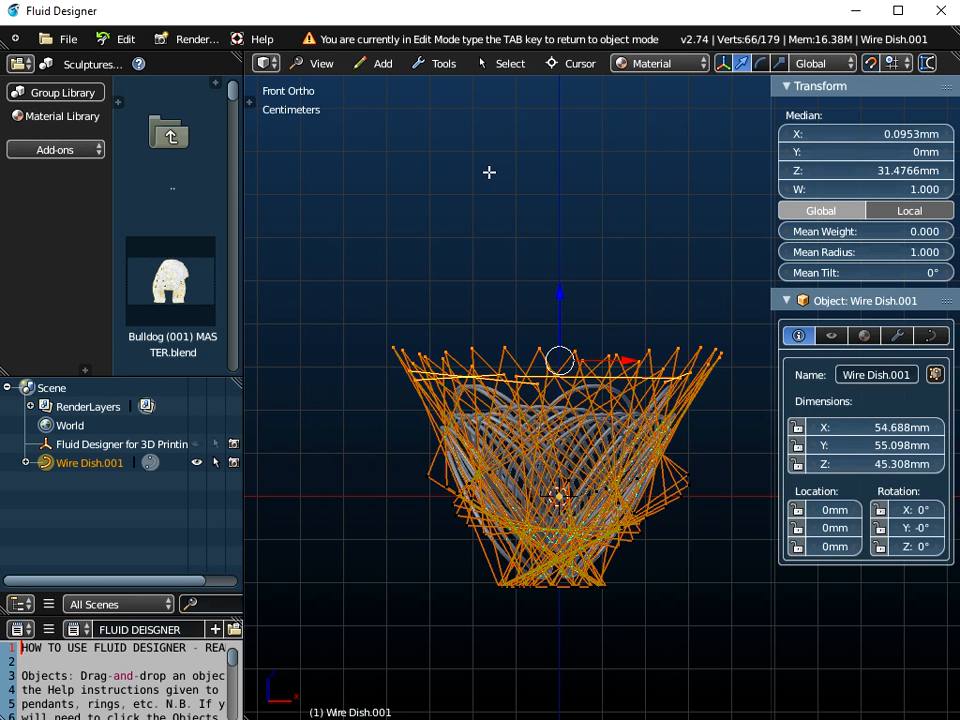
click(330, 67)
click(333, 153)
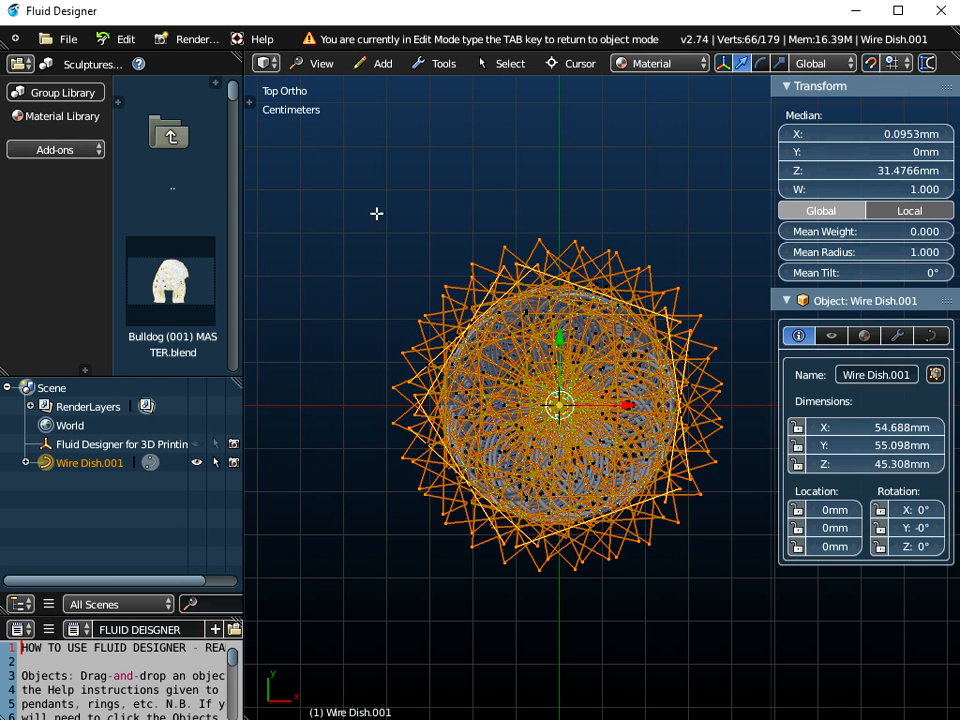
shift+middle_drag(612, 610, 586, 531)
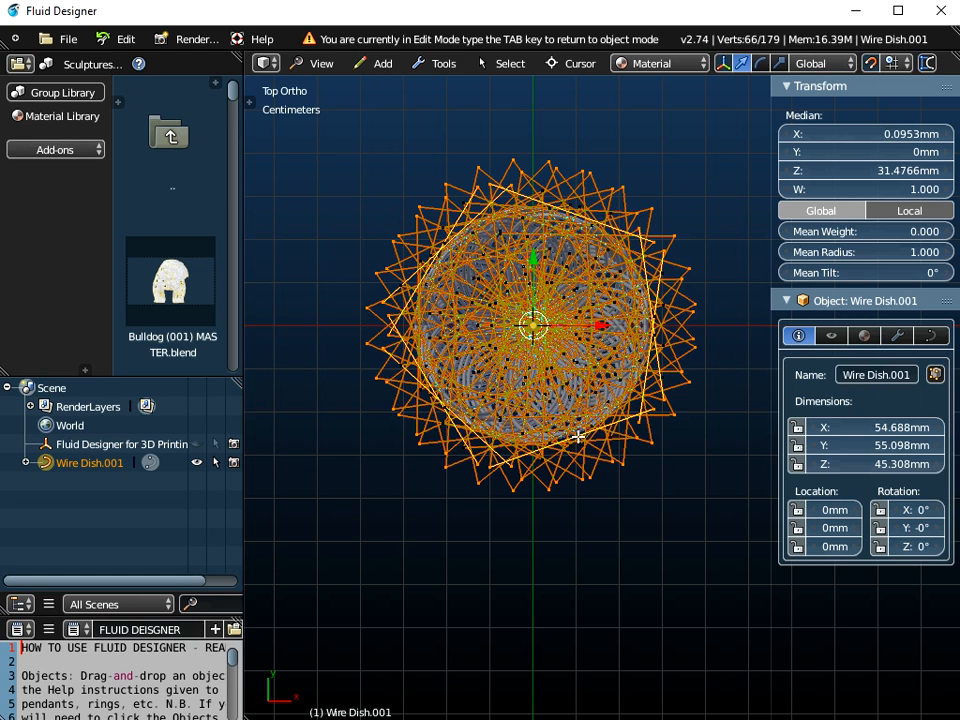
key(s)
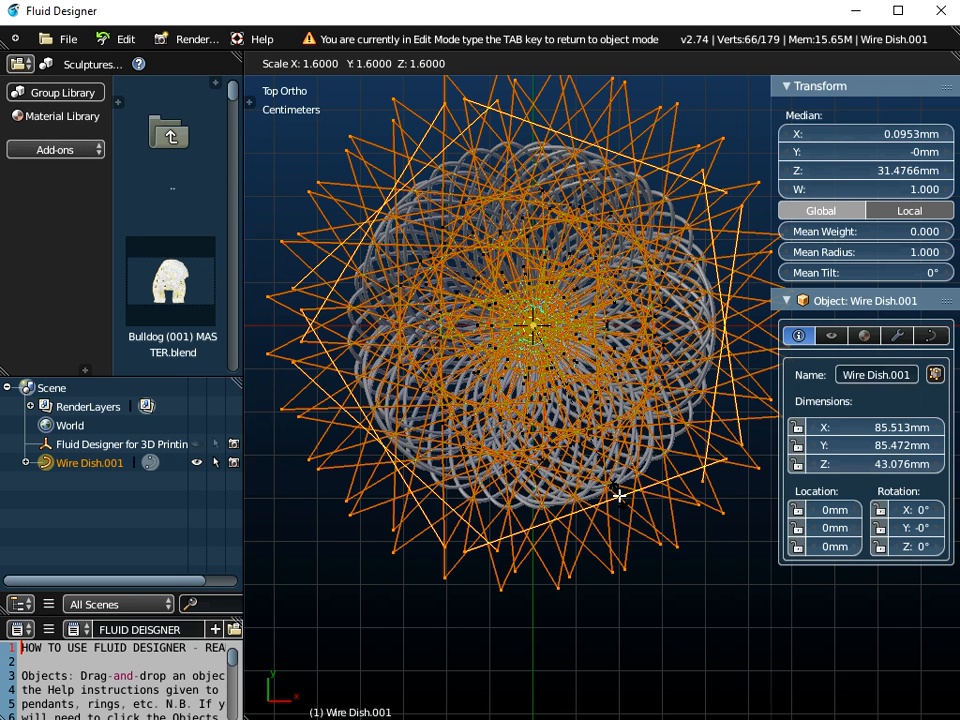
click(619, 494)
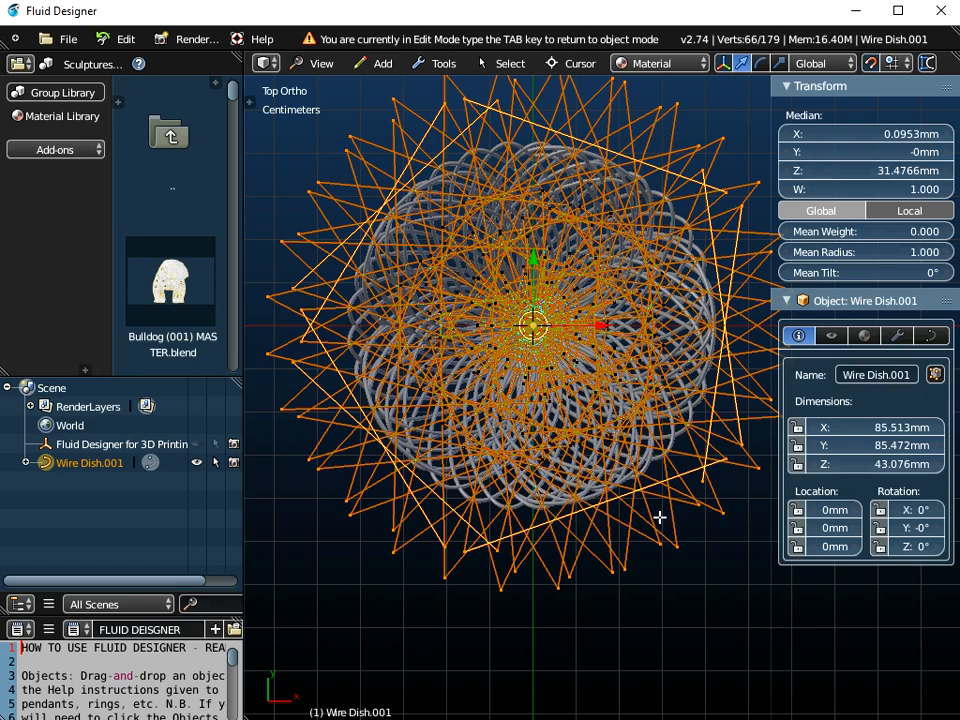
key(Tab)
Examine the widened dish's rim, wire mesh and base from several angles and distances
middle_drag(591, 570, 543, 448)
scroll(545, 391, up, 5)
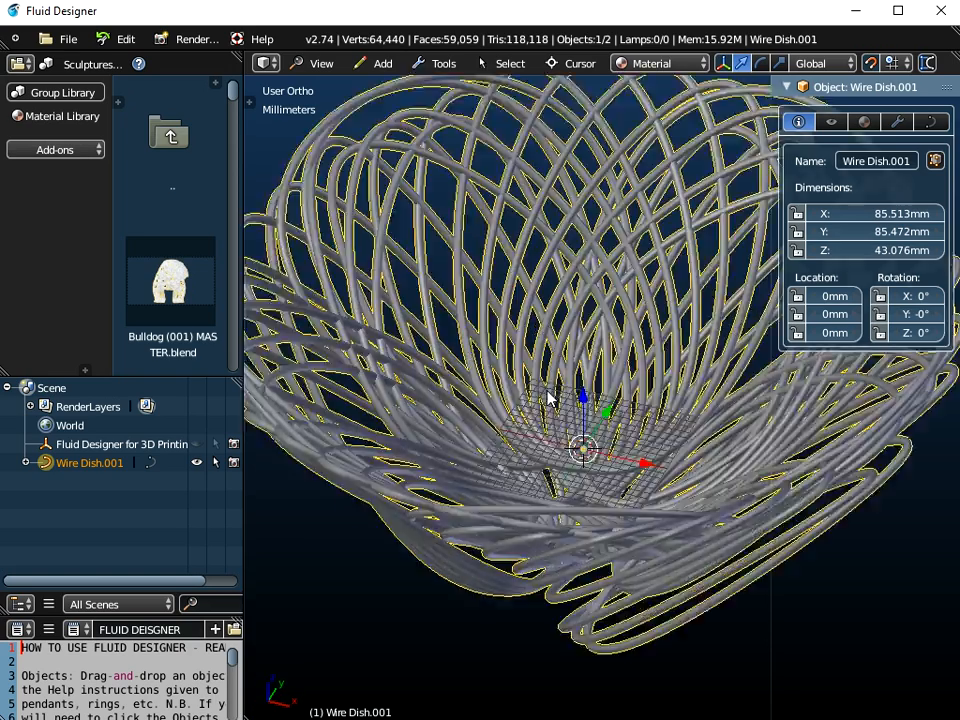
scroll(545, 391, down, 3)
middle_drag(545, 391, 590, 398)
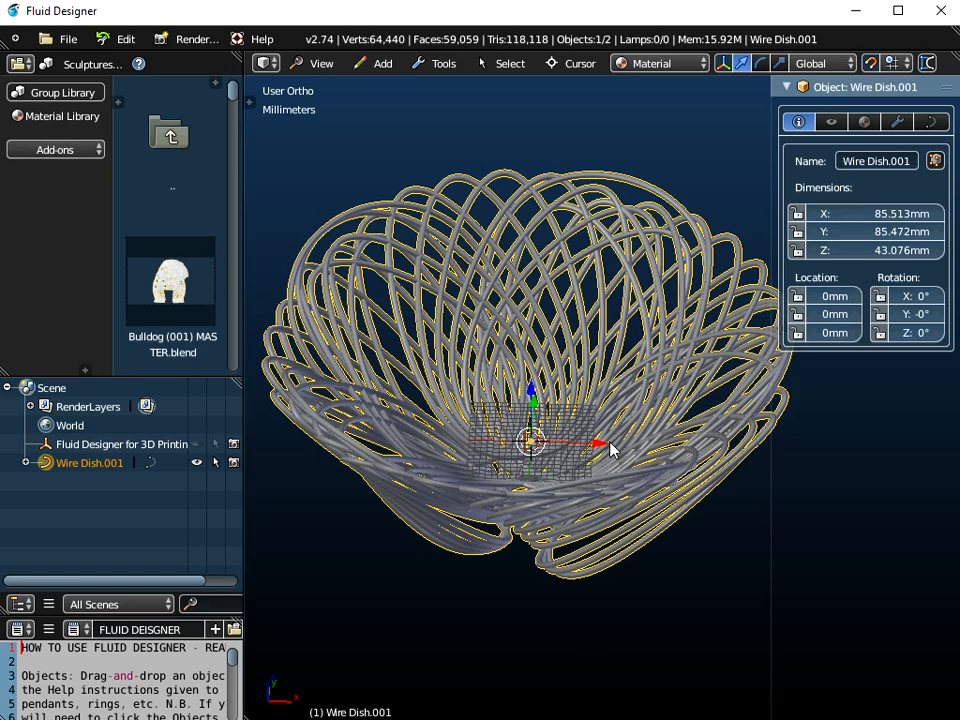
middle_drag(626, 399, 650, 457)
scroll(610, 461, down, 2)
scroll(606, 461, up, 3)
scroll(611, 452, down, 4)
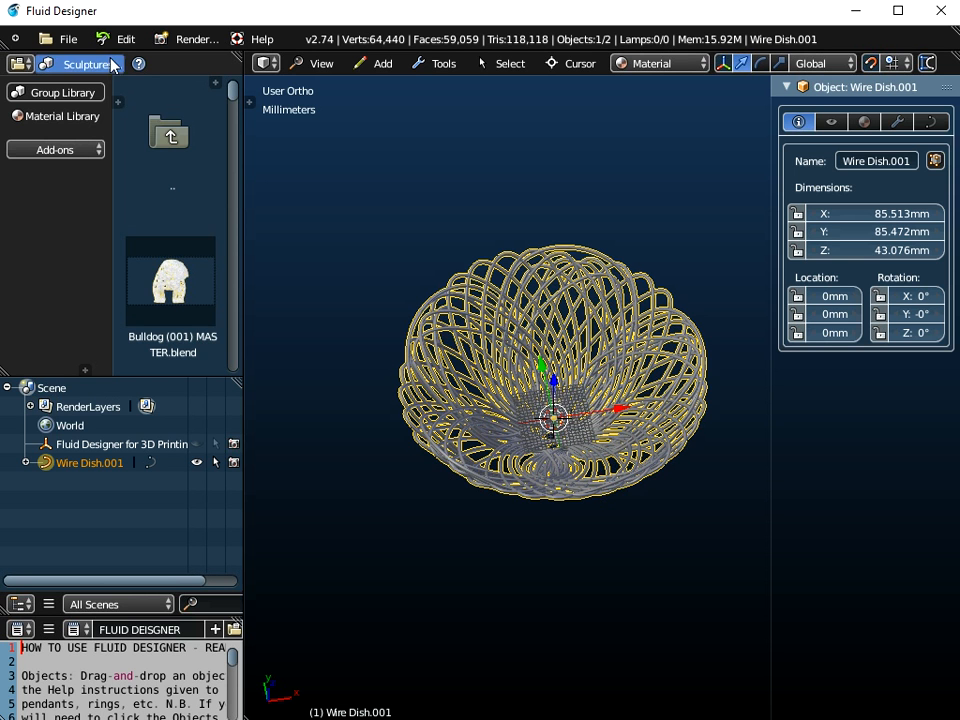
Look at the file commands for exporting the dish
click(78, 44)
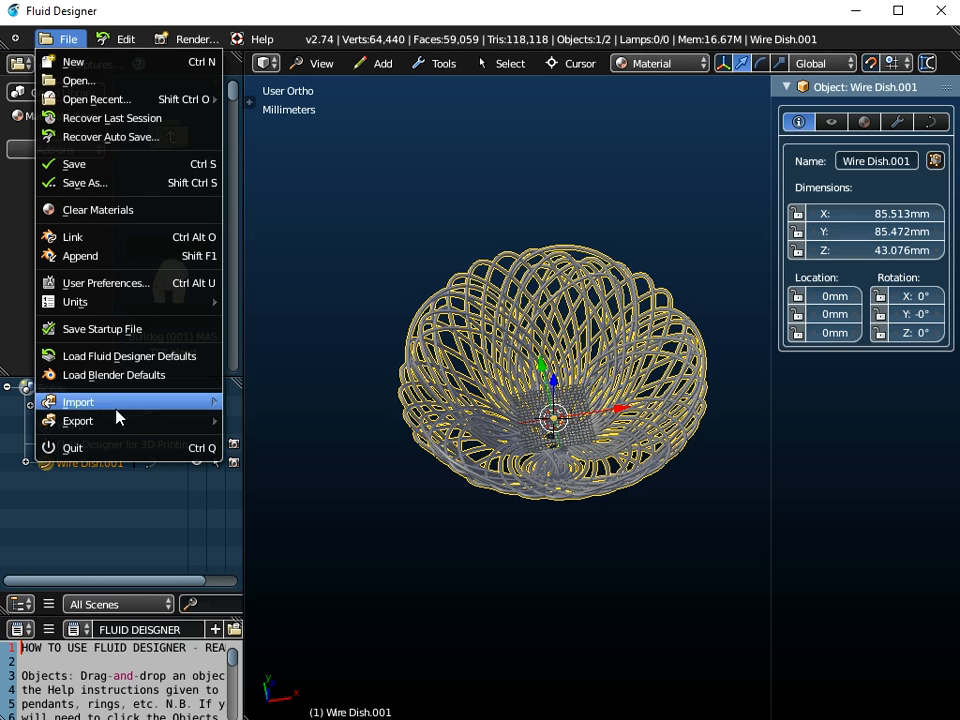
mouse_move(116, 421)
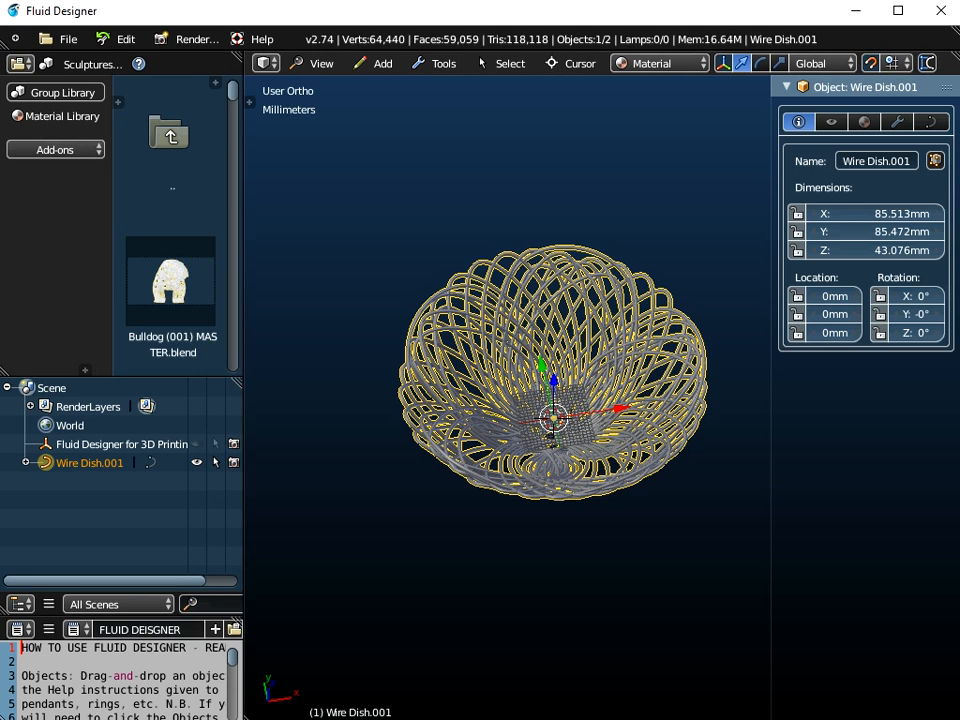
Switch to netfabb, run a repair on Bowl 01 with updated mesh statistics, and apply it to the part
click(212, 719)
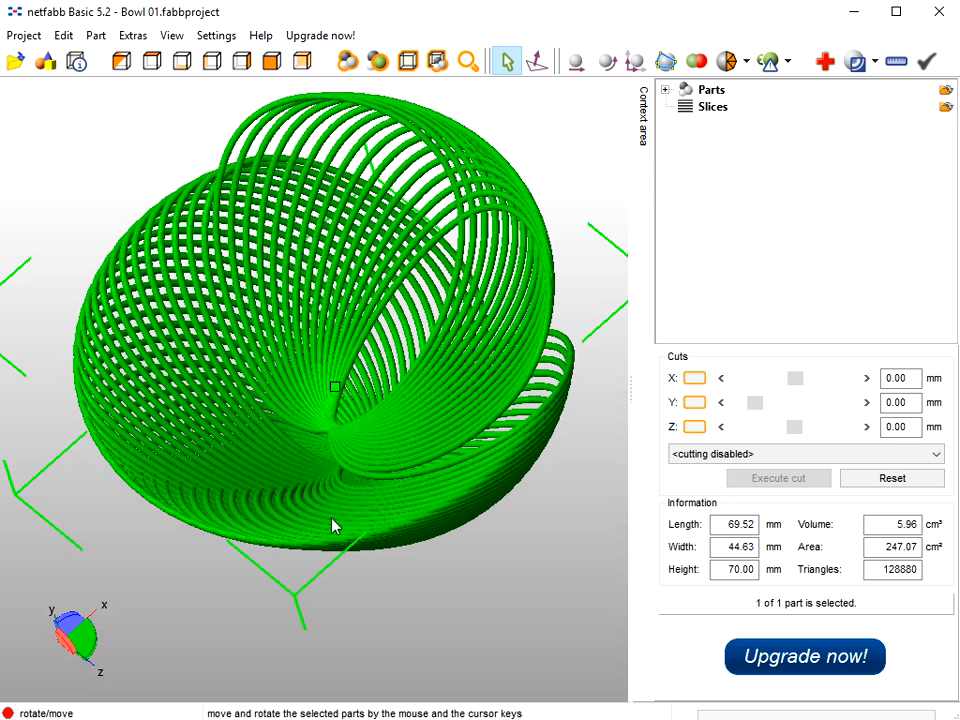
mouse_move(371, 385)
right_down()
mouse_move(446, 334)
mouse_move(495, 375)
mouse_move(530, 350)
mouse_move(521, 315)
mouse_move(401, 330)
mouse_move(368, 376)
right_up()
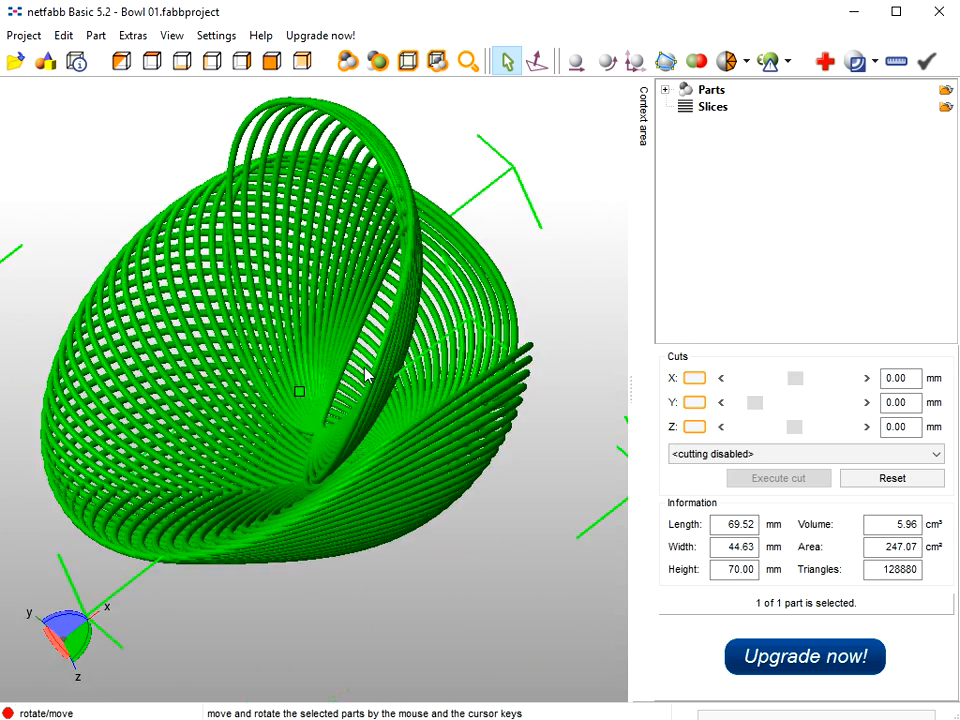
click(823, 64)
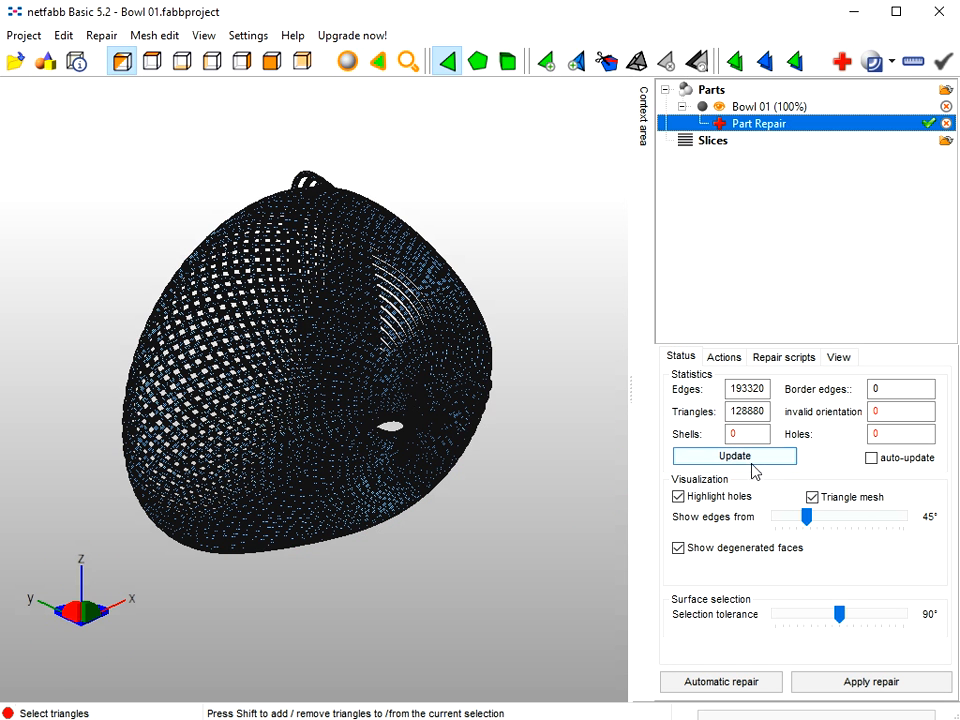
click(748, 456)
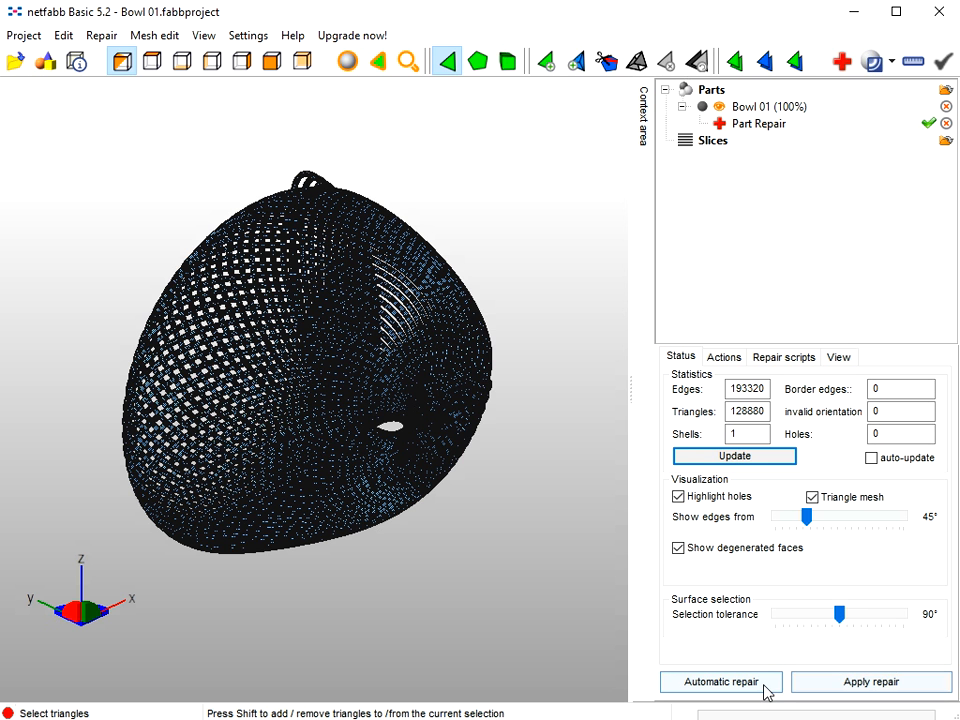
click(826, 681)
click(295, 436)
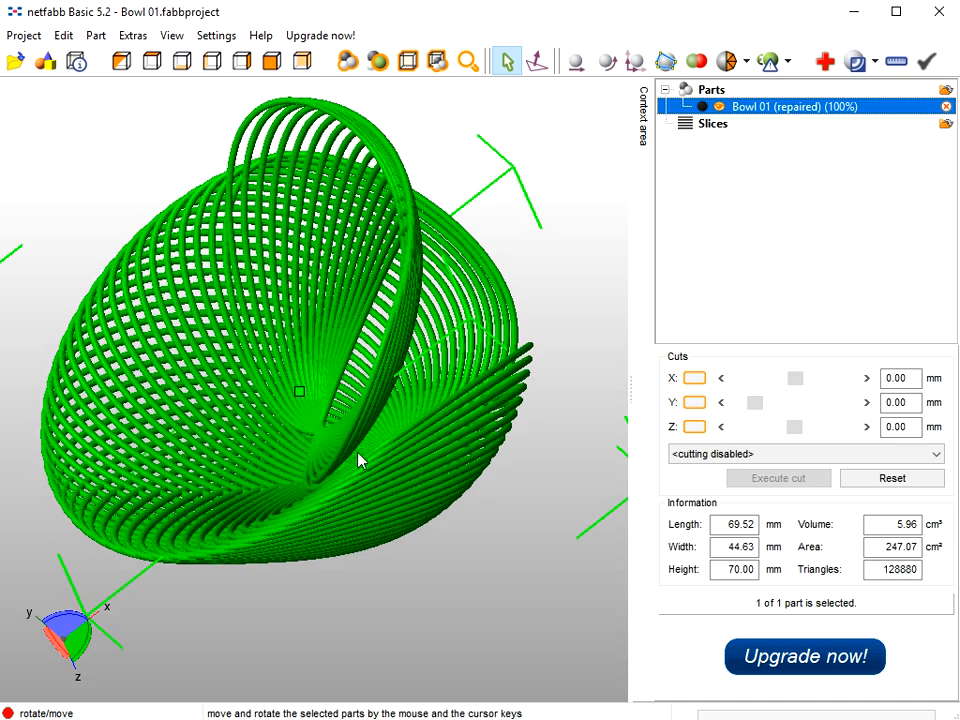
Examine the repaired bowl's wires and their facets up close and from another angle
middle_drag(183, 193, 245, 243)
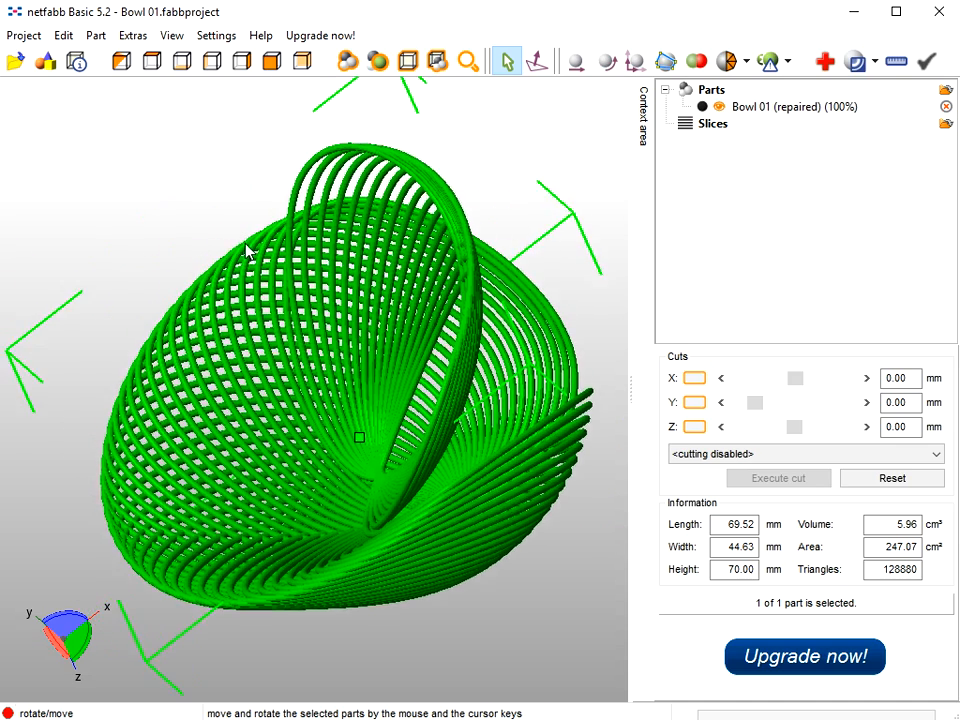
scroll(262, 280, up, 8)
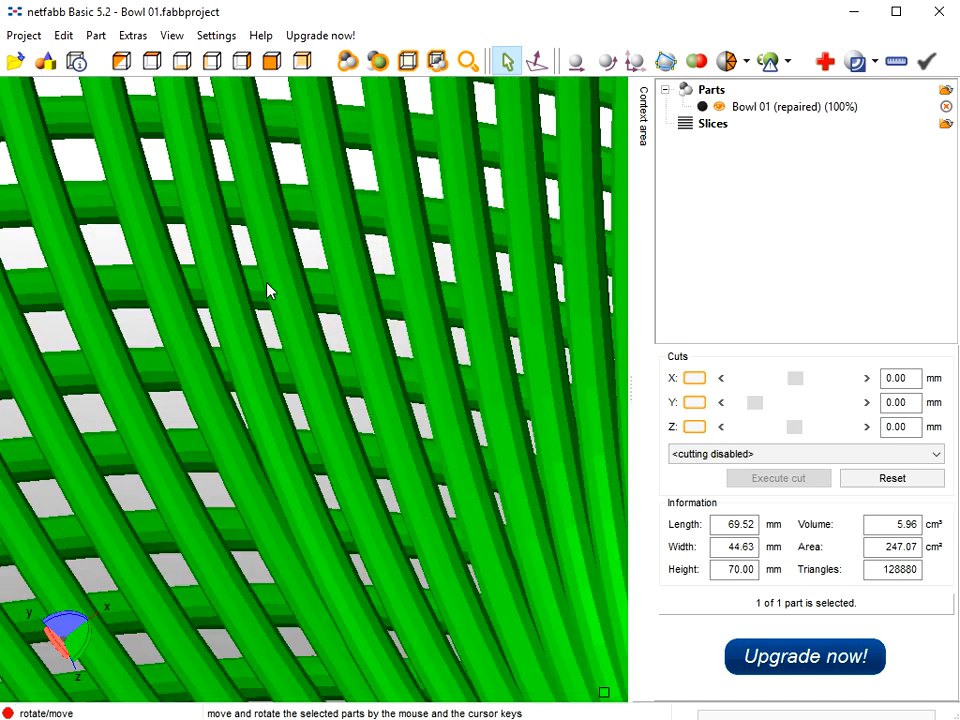
scroll(268, 290, up, 2)
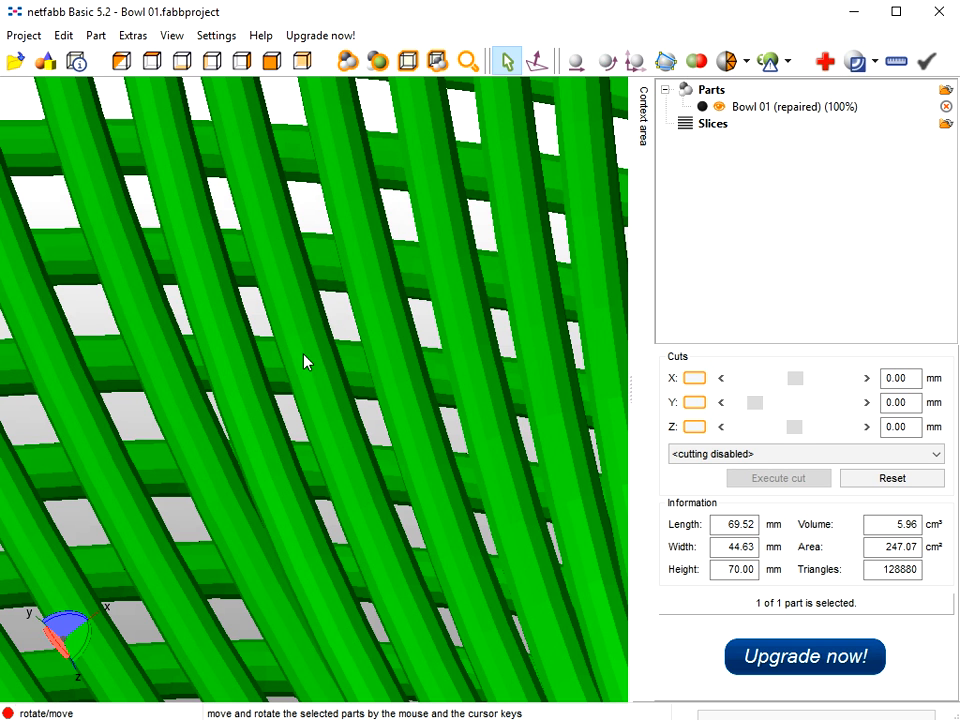
scroll(316, 352, down, 1)
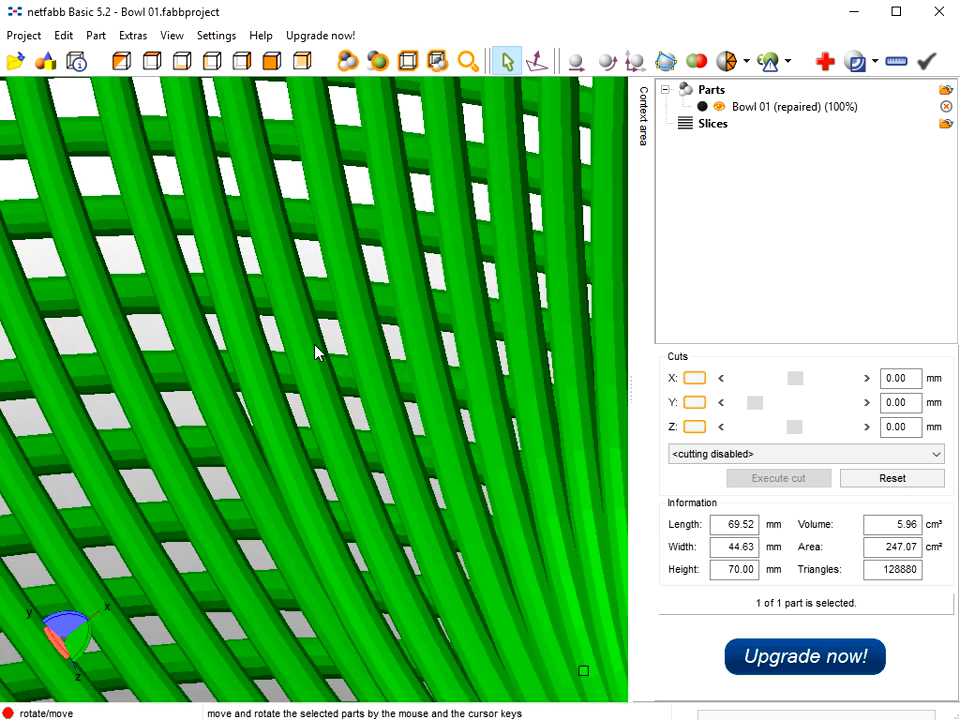
scroll(316, 352, down, 2)
scroll(316, 352, up, 4)
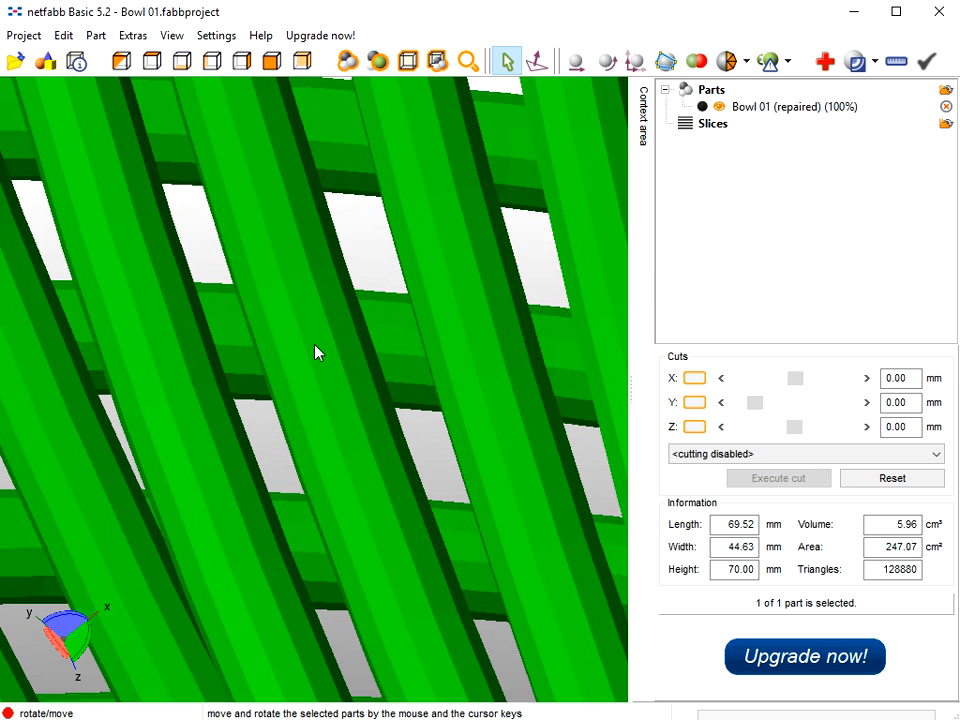
scroll(316, 352, up, 1)
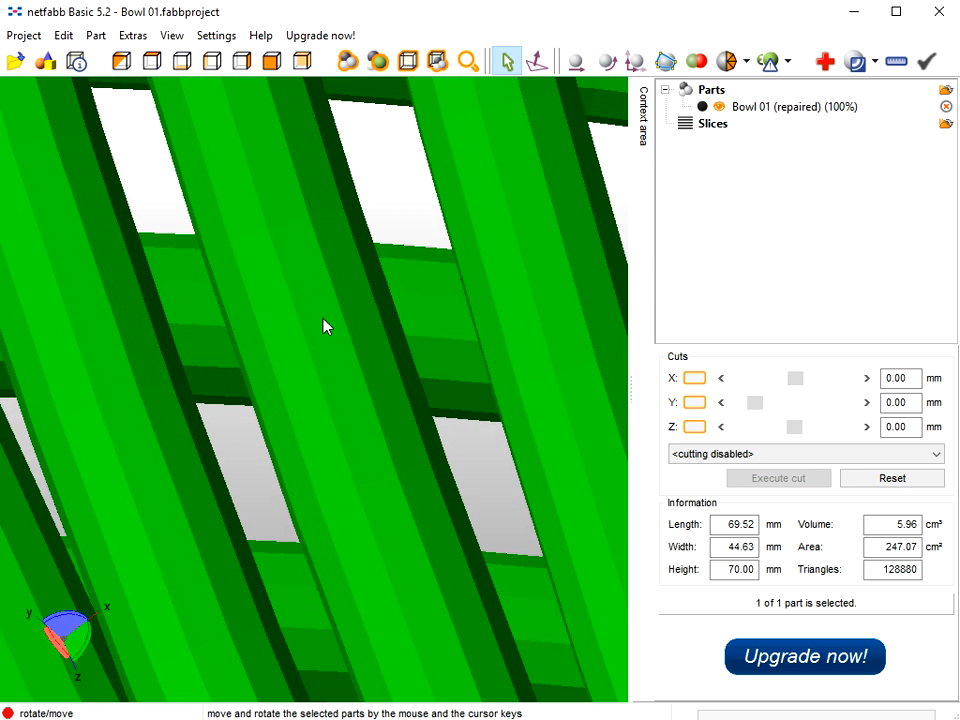
scroll(326, 332, down, 5)
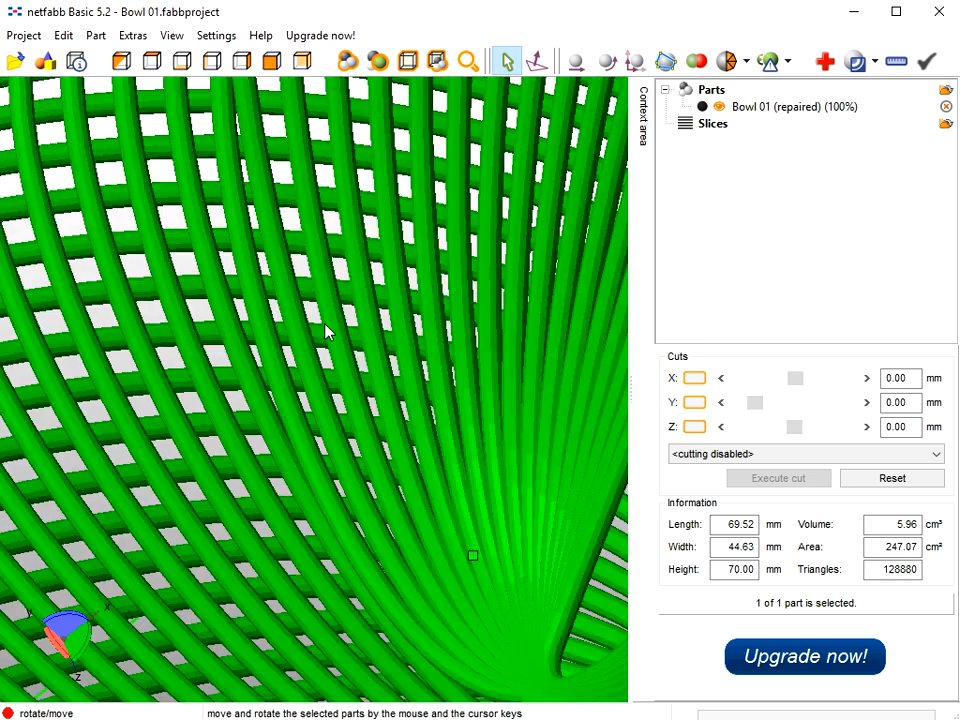
scroll(326, 332, down, 4)
right_drag(336, 381, 320, 340)
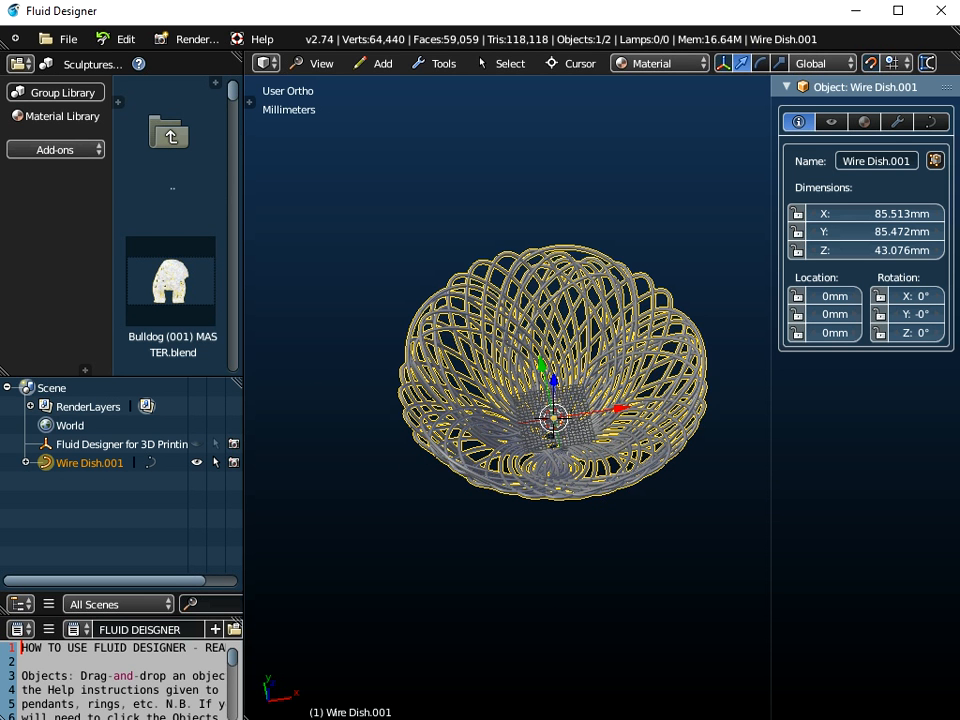
In Fluid Designer, display the tool shelf and delete the reshaped wire dish
scroll(590, 400, up, 4)
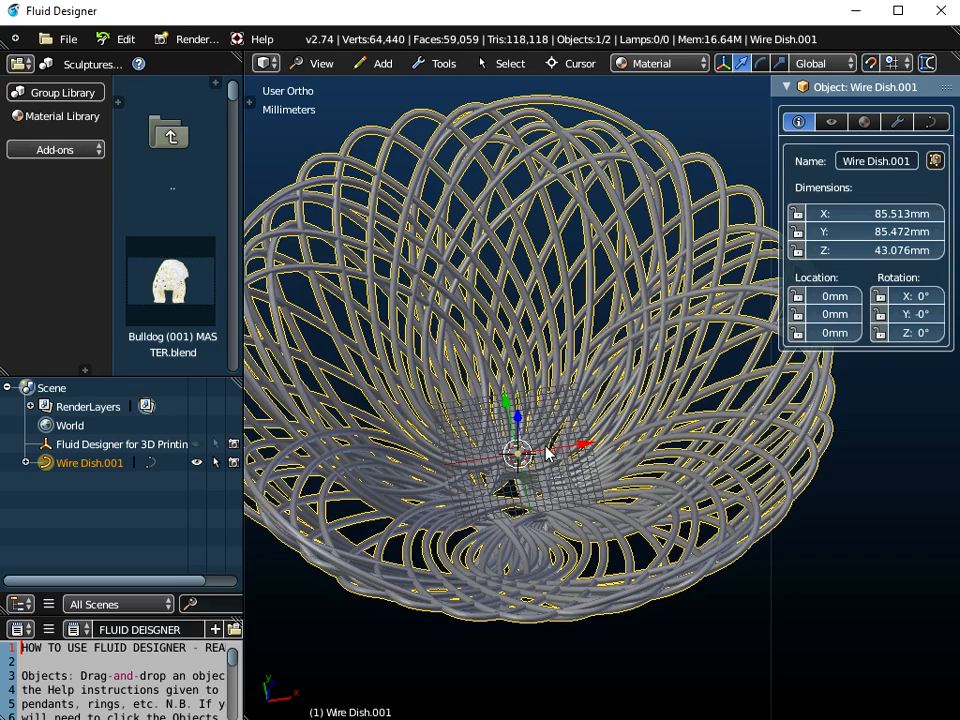
scroll(549, 452, down, 3)
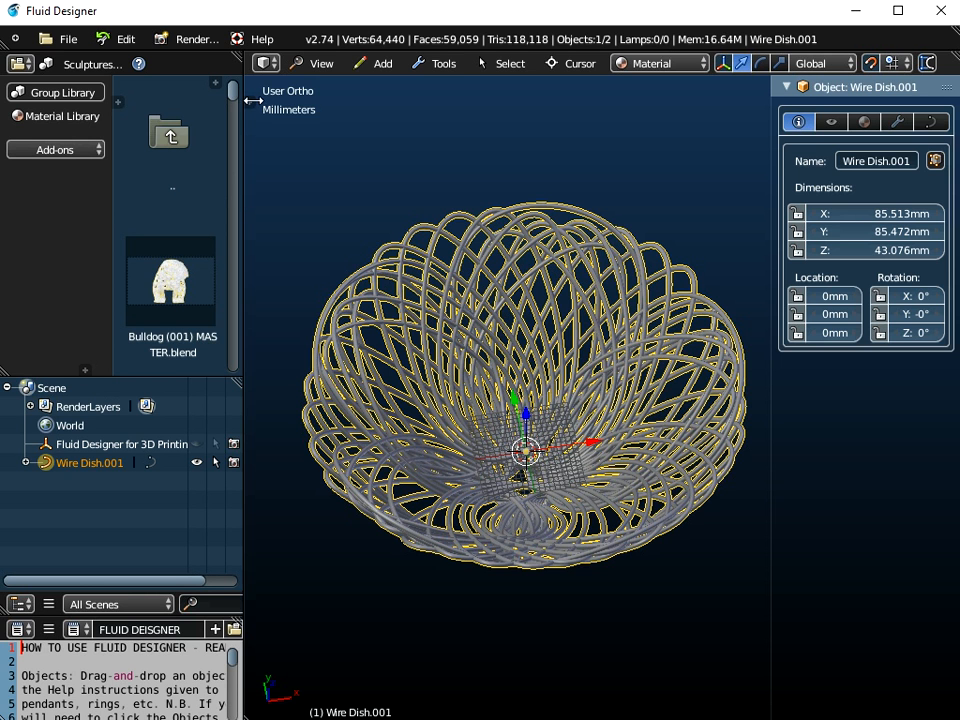
key(t)
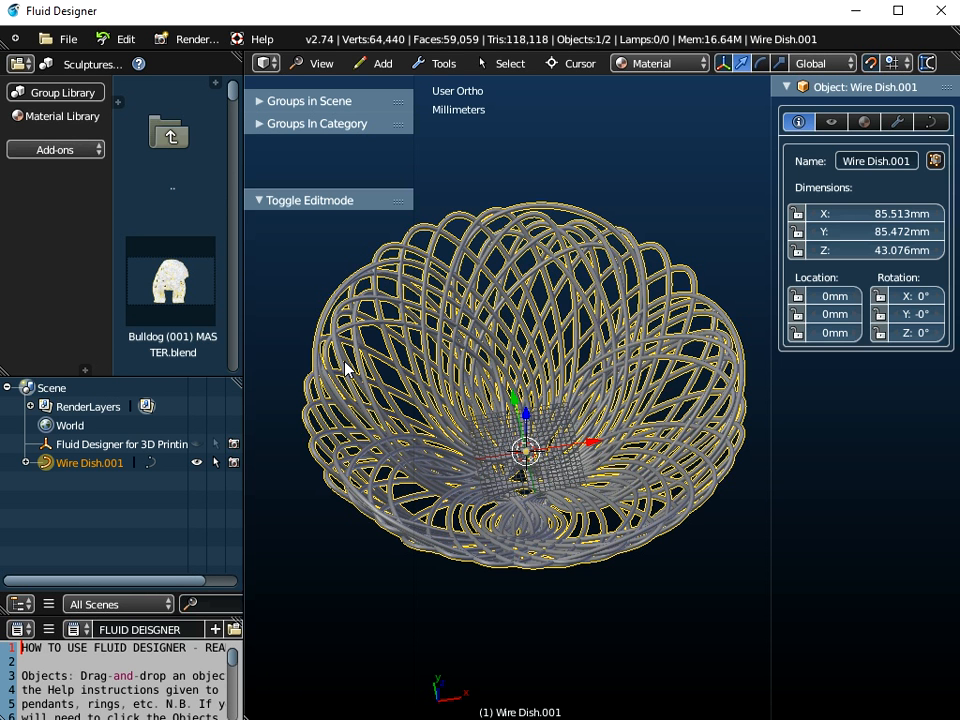
key(x)
click(533, 366)
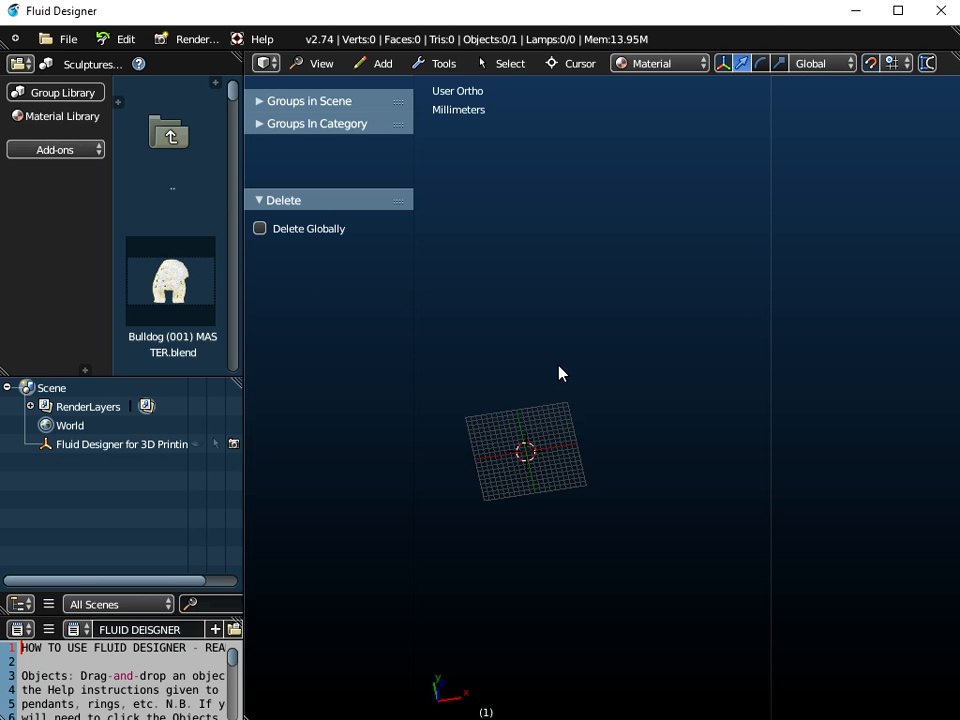
Add a new Wire Dish curve to the empty scene
click(385, 63)
mouse_move(395, 86)
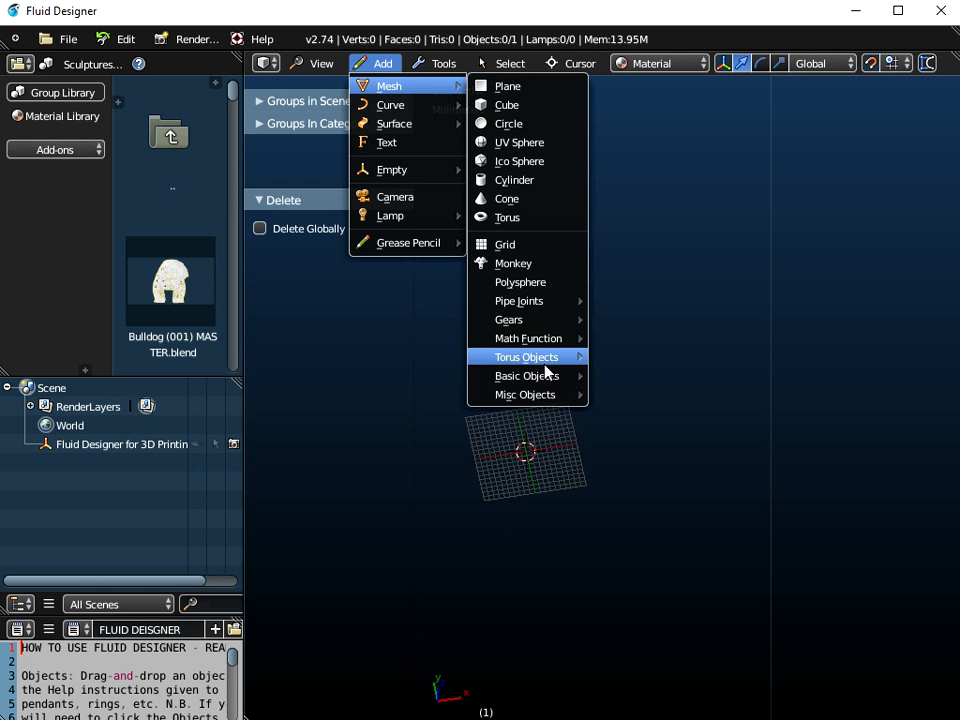
mouse_move(426, 102)
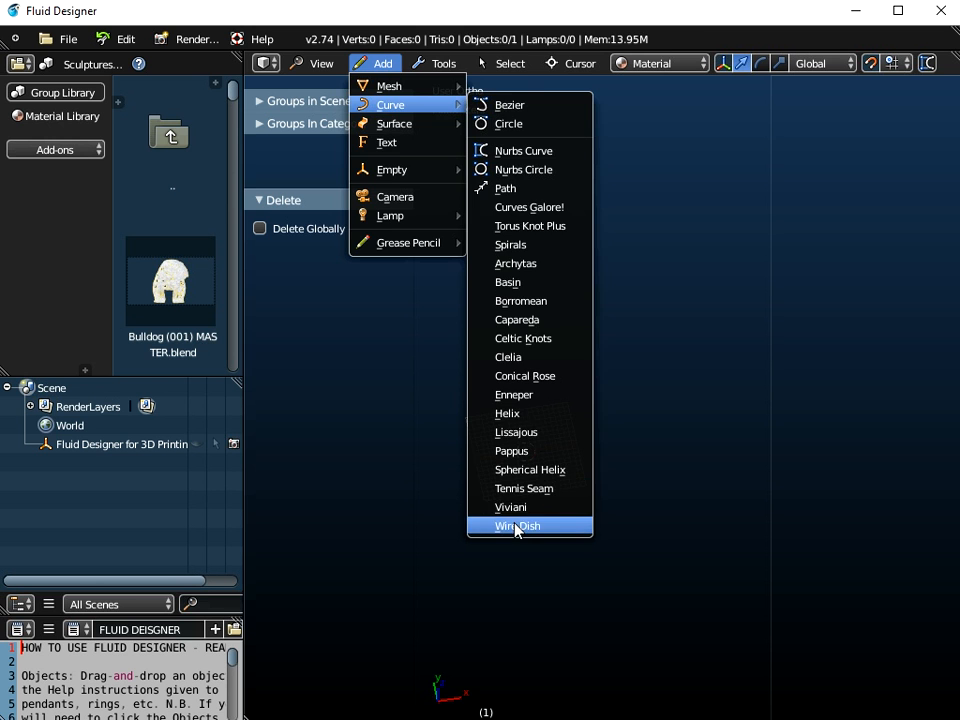
click(516, 527)
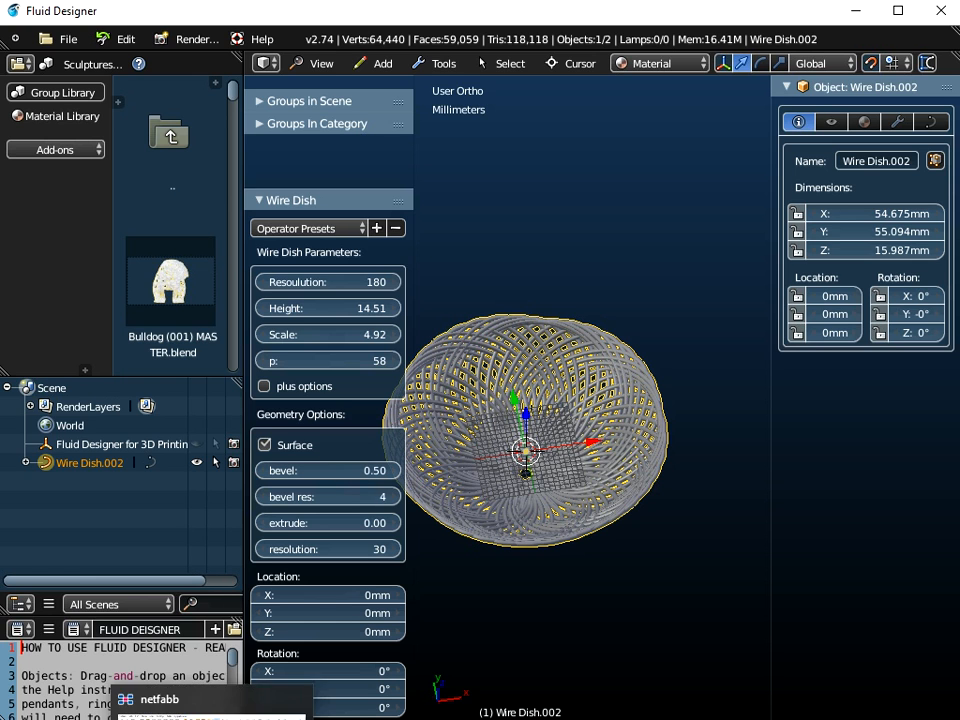
Switch to netfabb and examine the bowl's overlapping wires and their cross-section up close
click(212, 716)
scroll(306, 320, up, 3)
scroll(306, 320, up, 3)
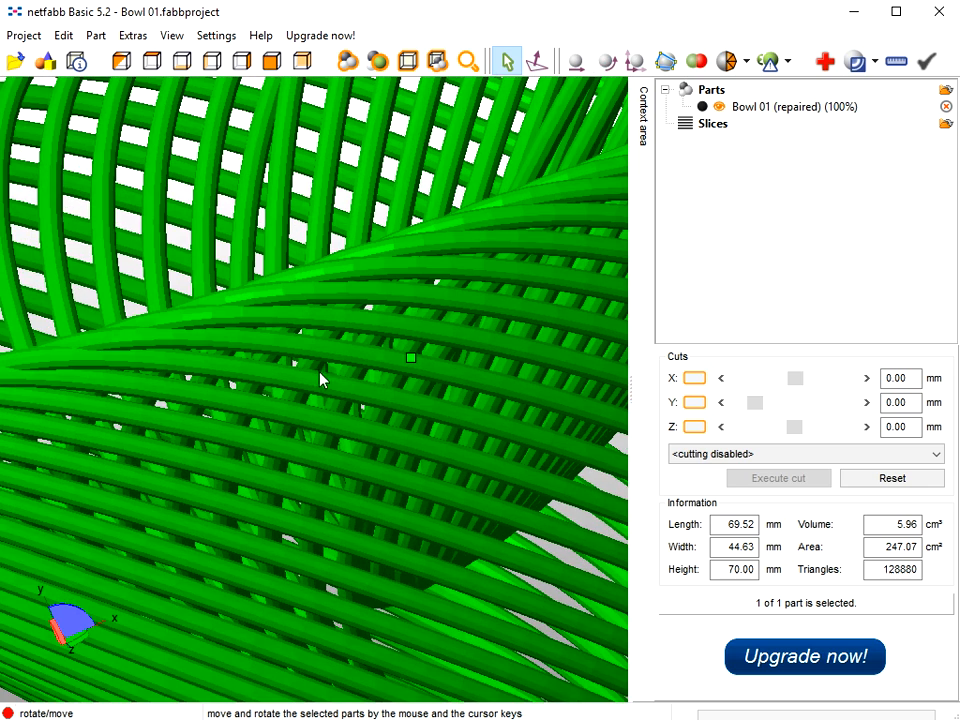
scroll(375, 403, up, 2)
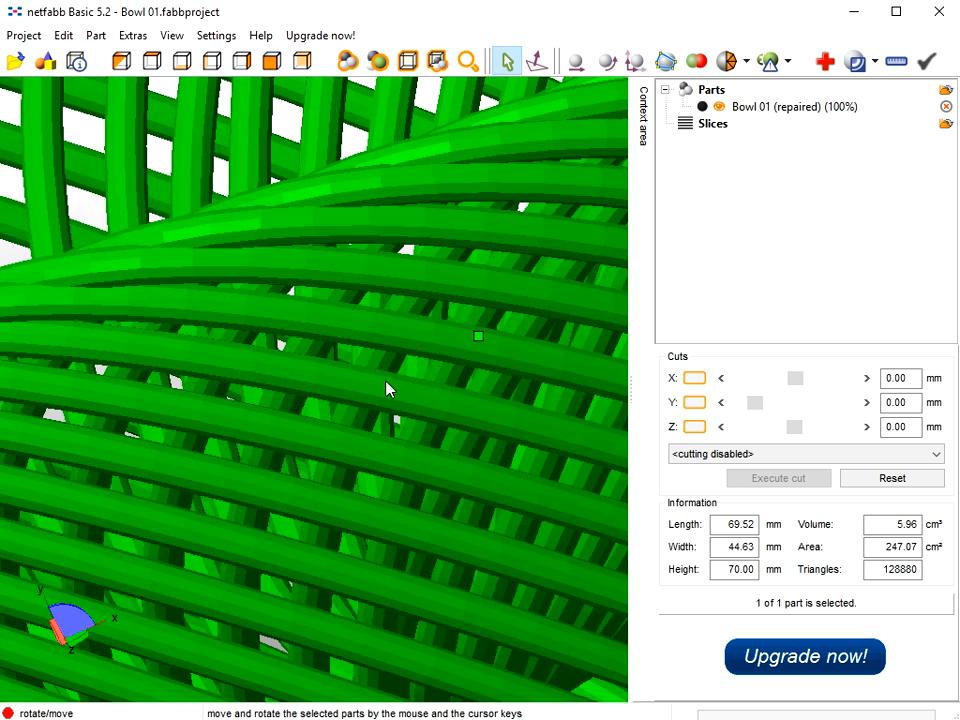
Return to Fluid Designer, set the new wire dish's bevel to 0.00, and inspect the bare curves
click(250, 717)
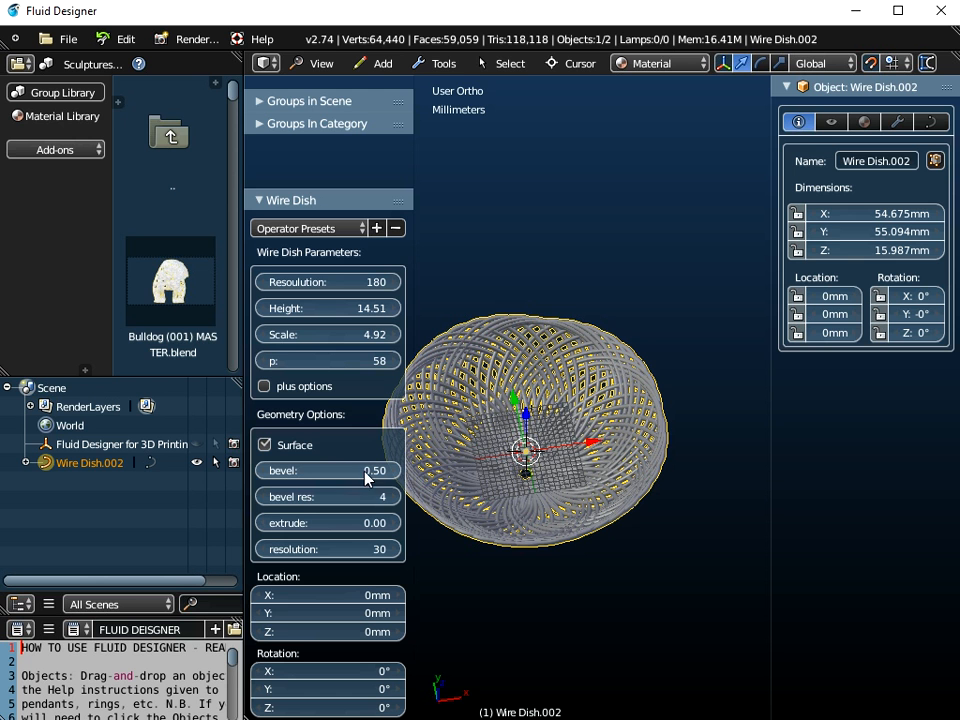
drag(357, 471, 308, 470)
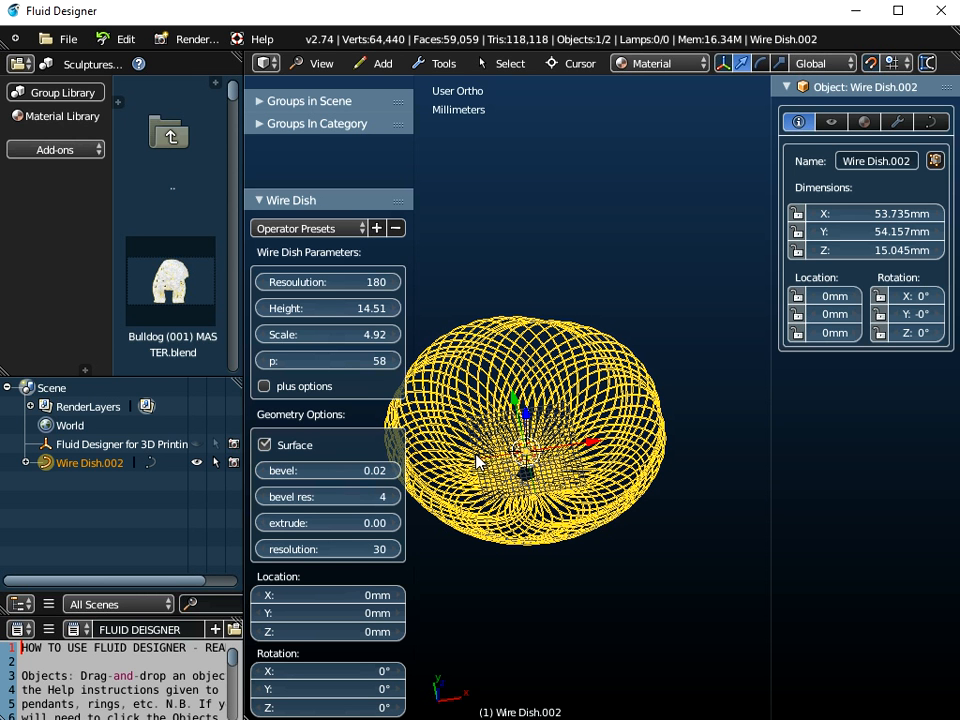
click(261, 471)
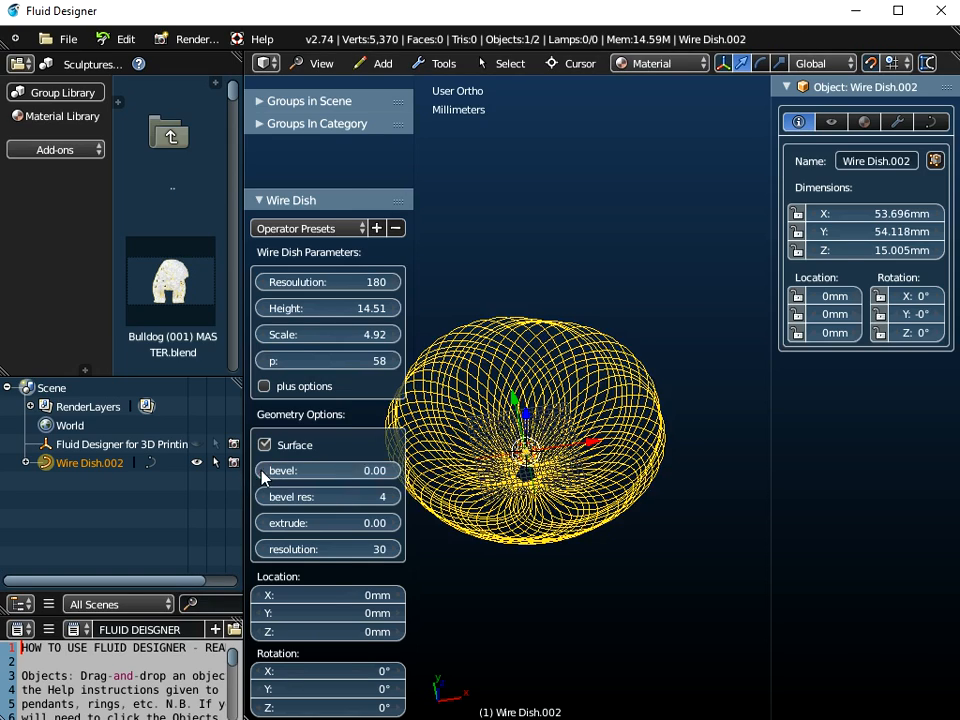
middle_drag(456, 446, 523, 426)
scroll(528, 427, up, 4)
scroll(561, 401, up, 5)
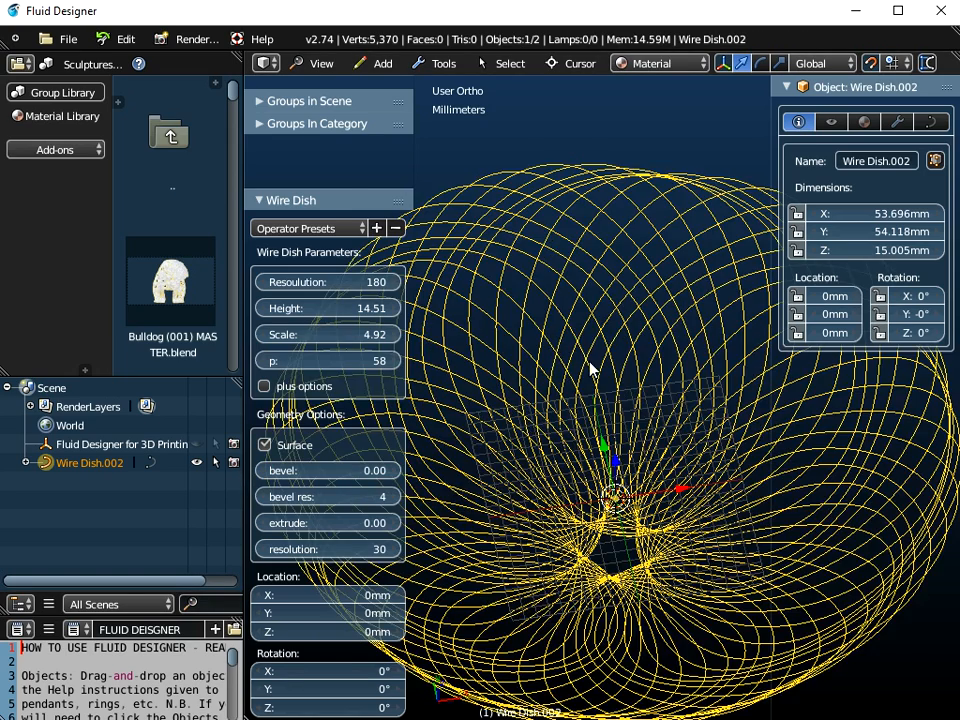
scroll(605, 338, down, 3)
scroll(605, 338, down, 3)
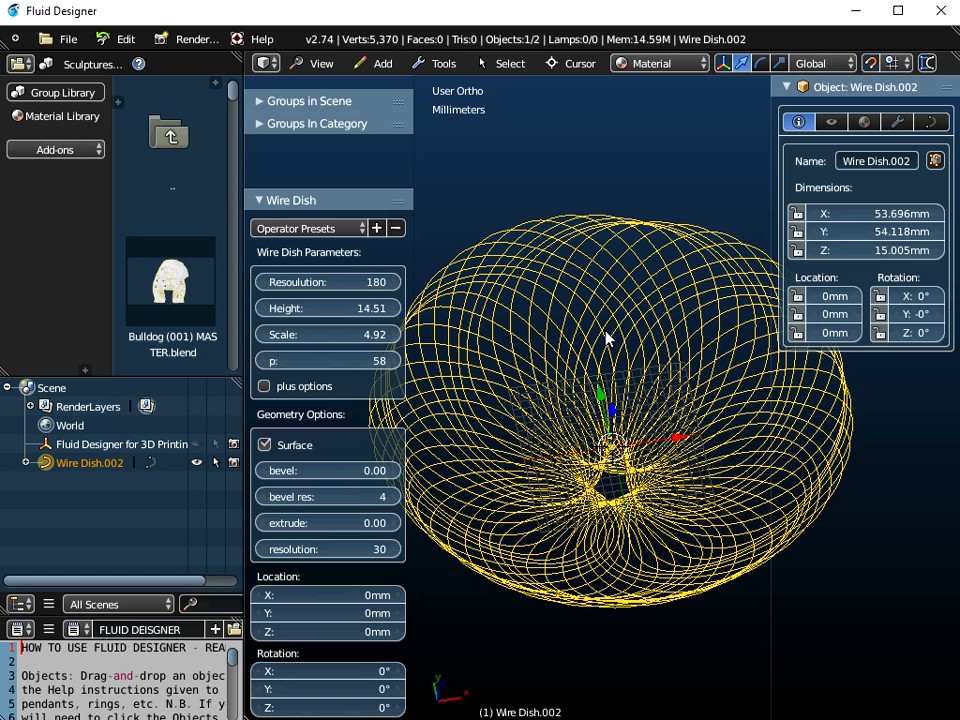
Show the wire dish's curve data, widen the properties area, and check the choices for its Bevel Object
click(933, 122)
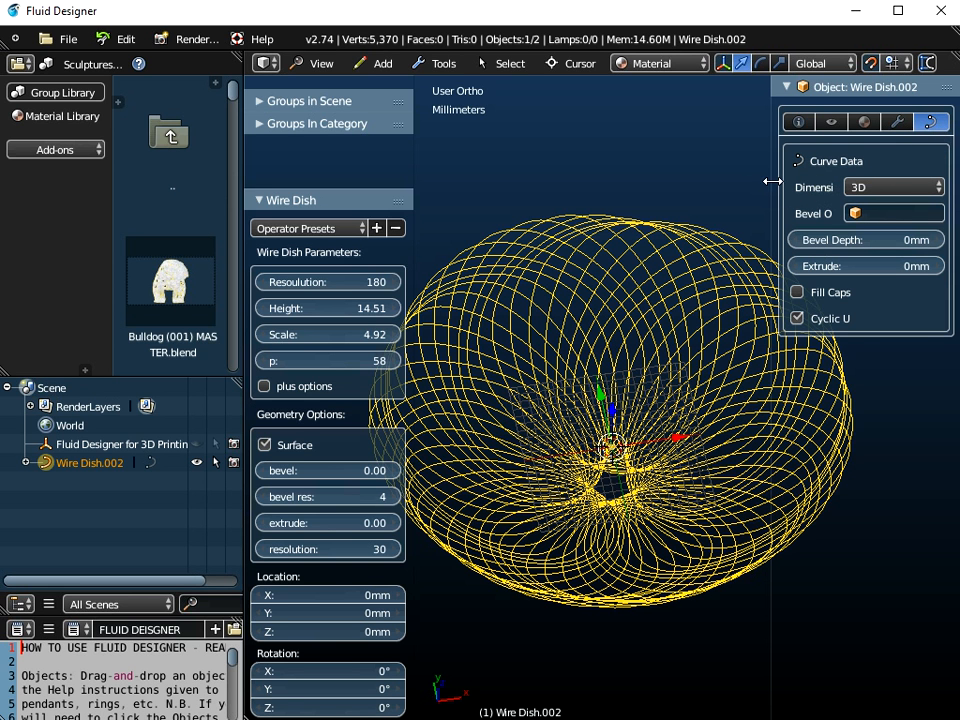
drag(773, 181, 702, 183)
click(821, 214)
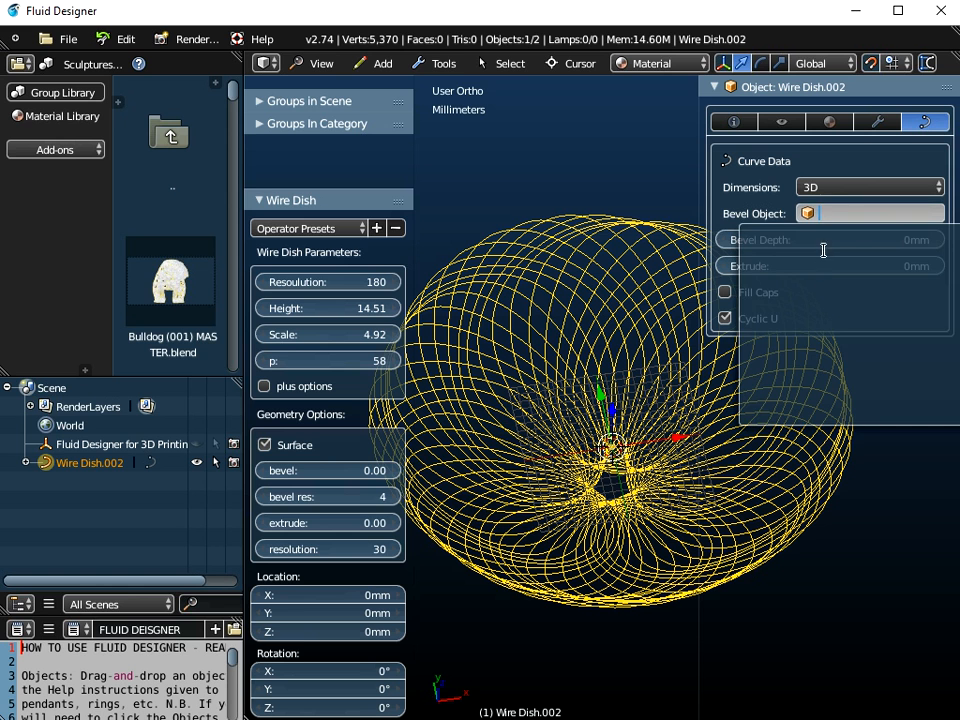
click(539, 362)
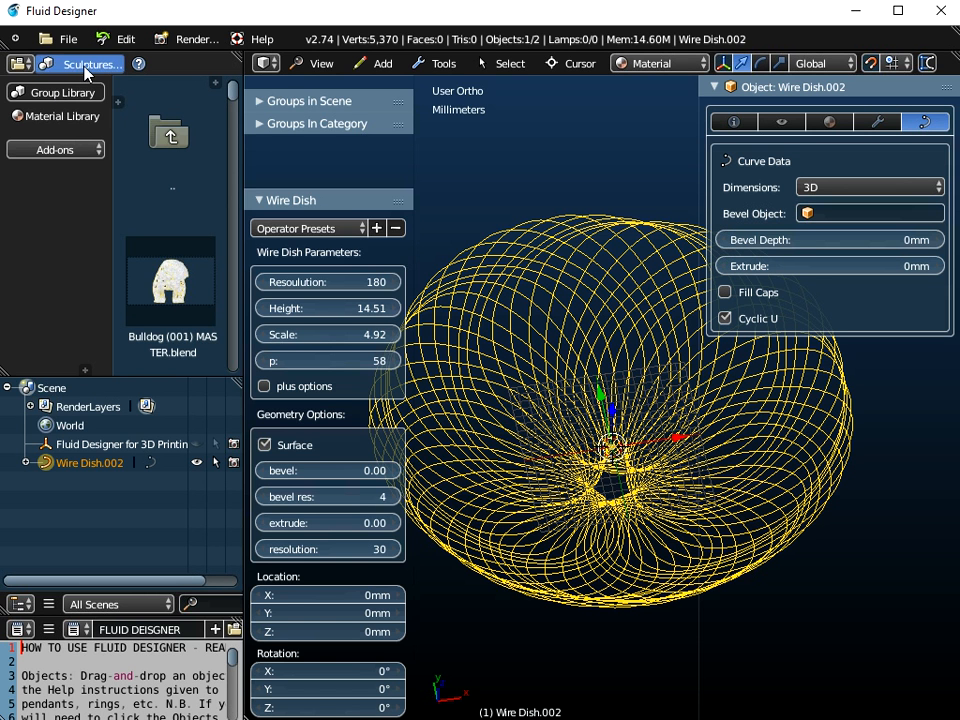
Load the 3D Templates - Masters category in the group library and browse its cross-section templates
click(42, 92)
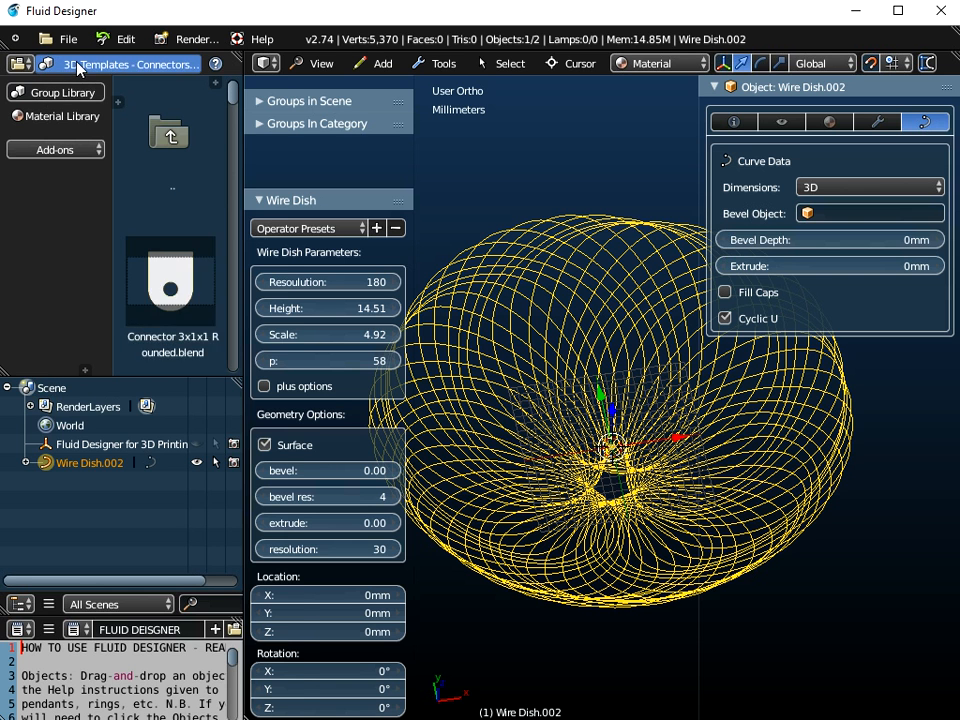
click(78, 64)
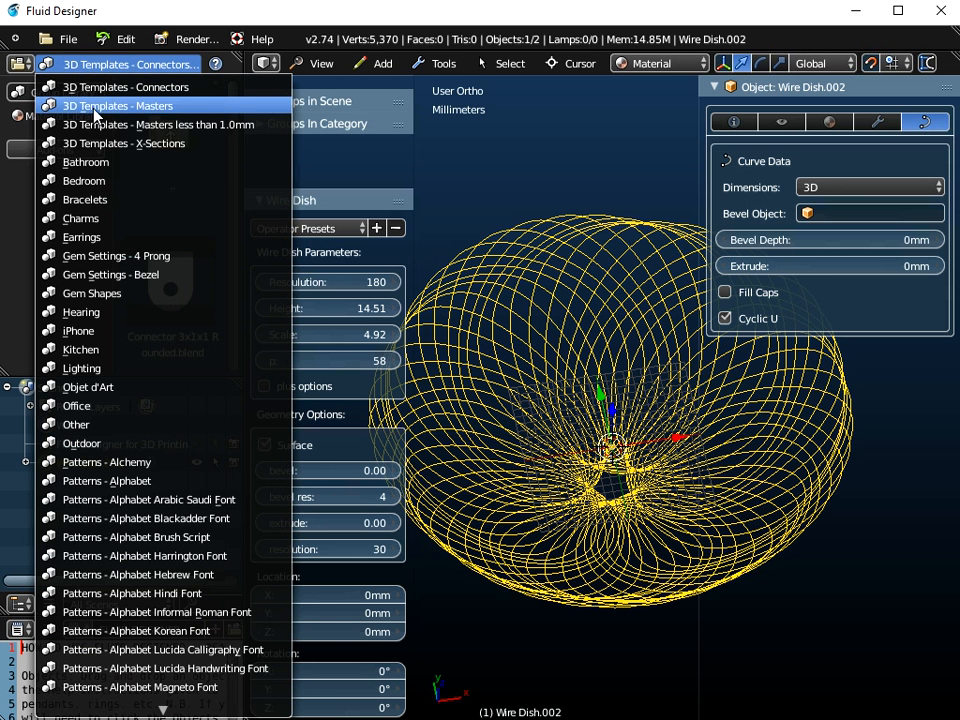
click(96, 115)
scroll(168, 224, down, 3)
scroll(170, 224, down, 1)
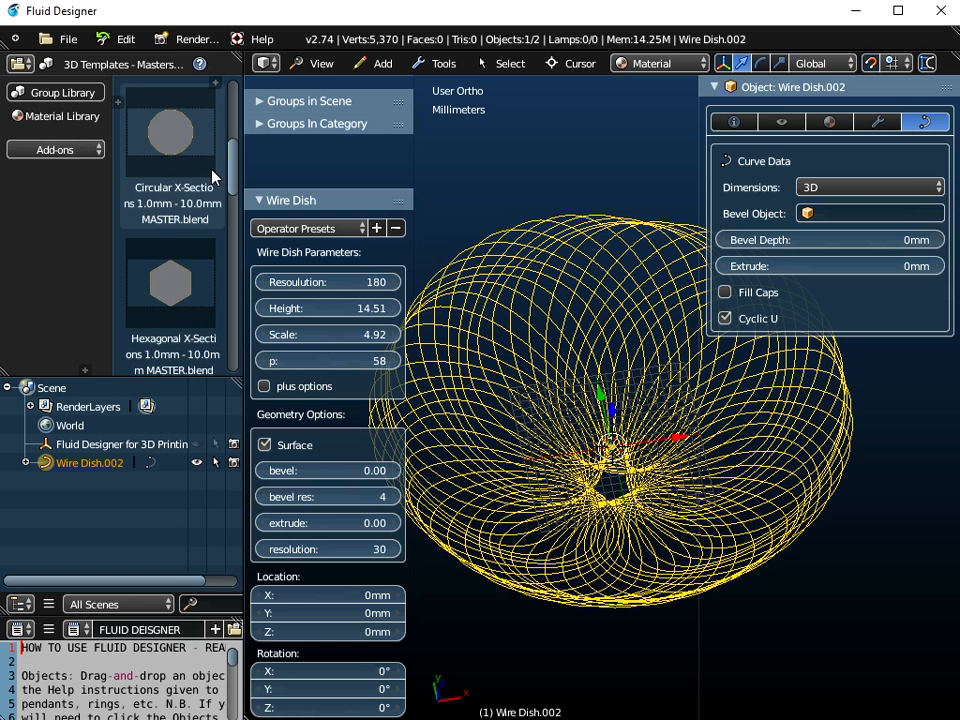
scroll(197, 207, down, 2)
scroll(197, 207, up, 2)
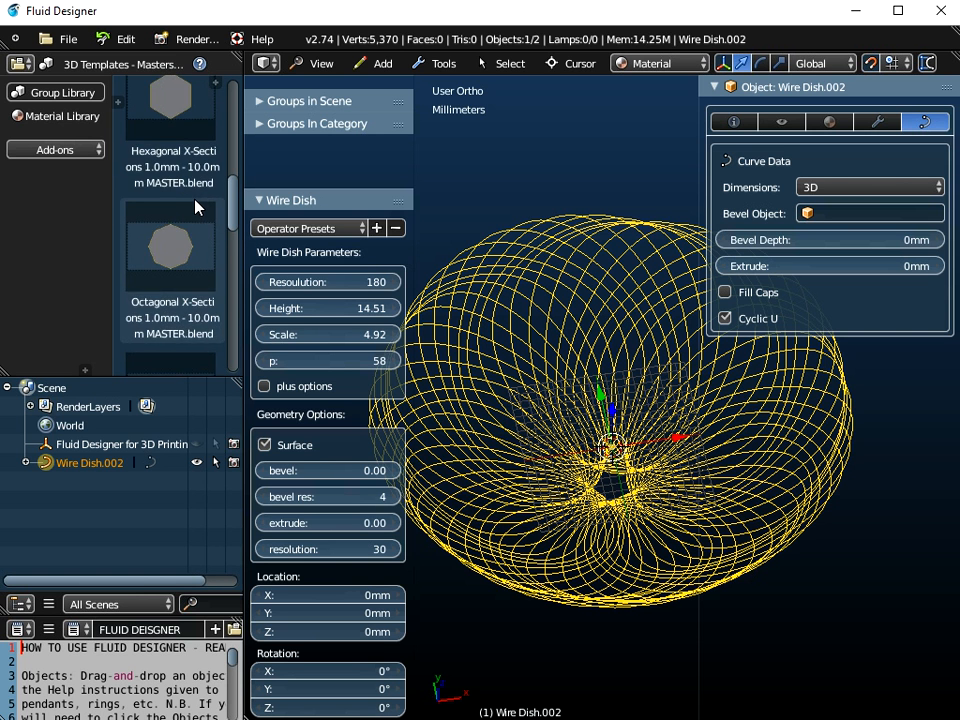
scroll(197, 207, down, 1)
scroll(196, 207, down, 2)
scroll(196, 207, up, 4)
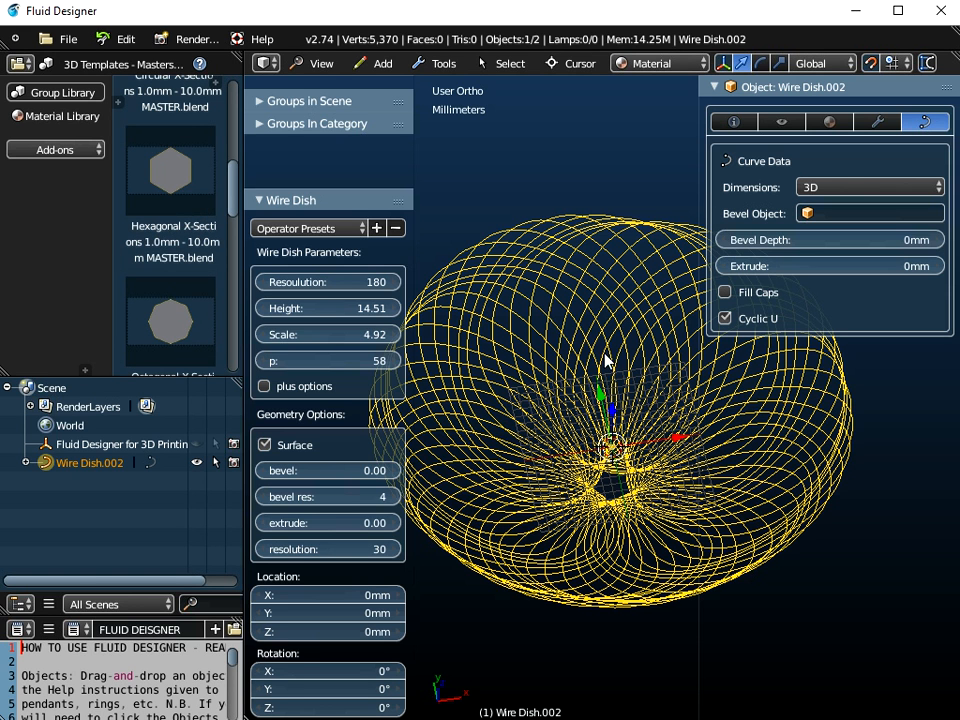
Start appending from the 3D Templates - Masters library and open the Object contents of Rectangular X-Sections 1.0mm - 3.0mm MASTER.blend
scroll(175, 235, down, 1)
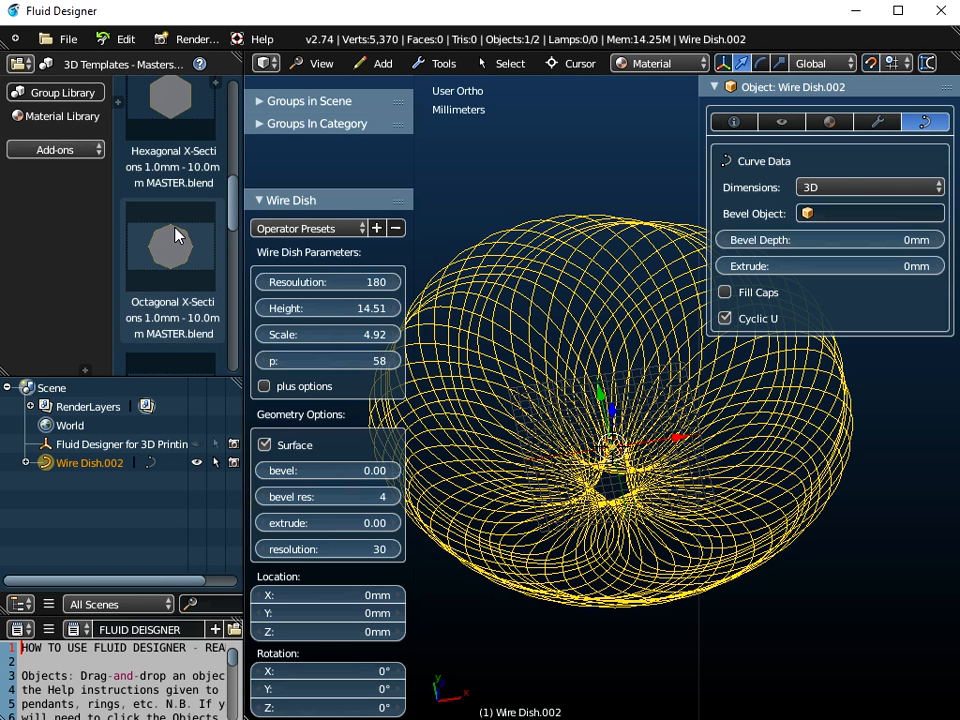
scroll(175, 235, down, 5)
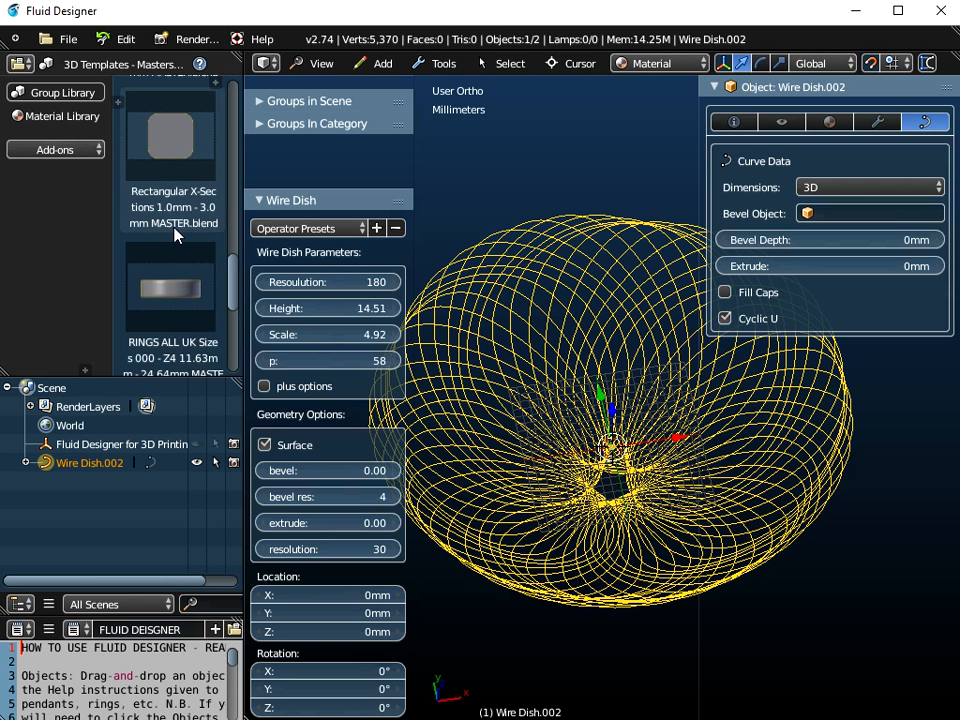
scroll(175, 235, up, 2)
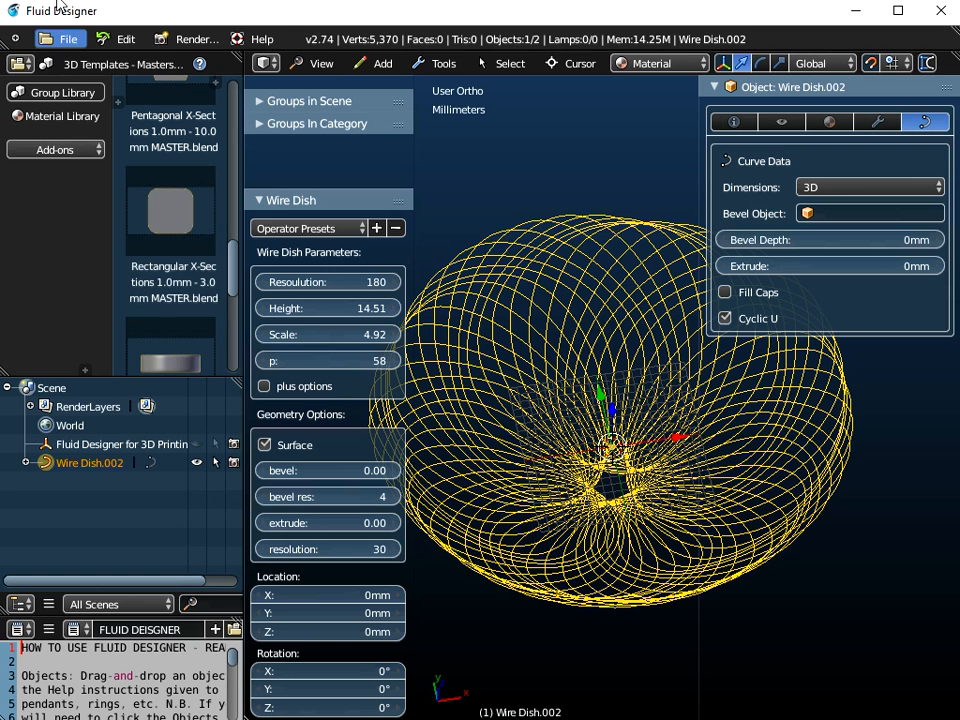
click(62, 39)
click(93, 258)
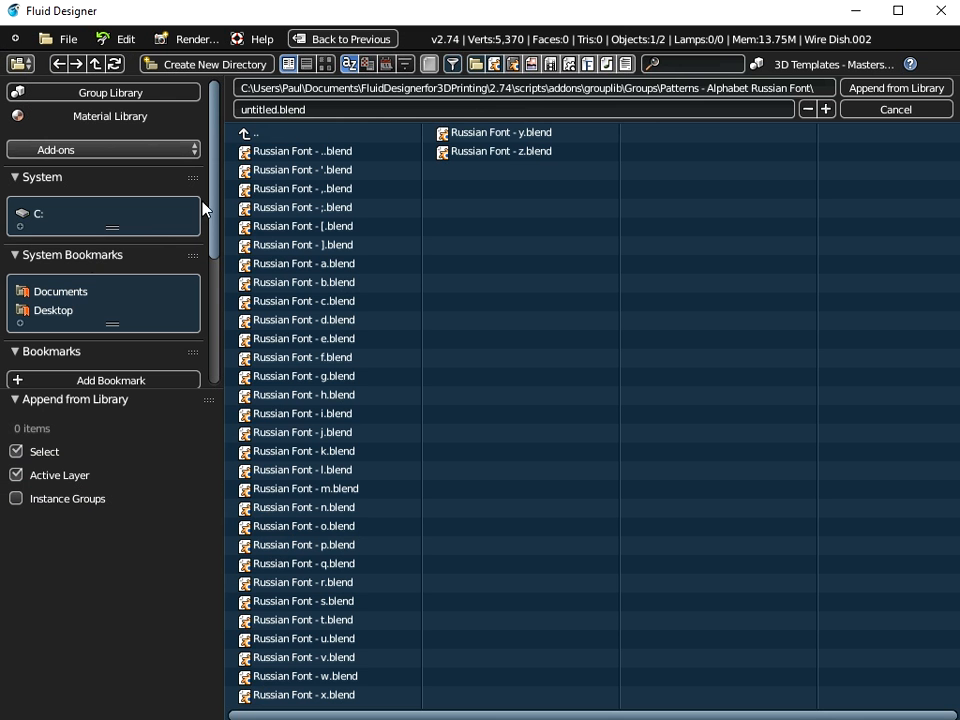
click(245, 134)
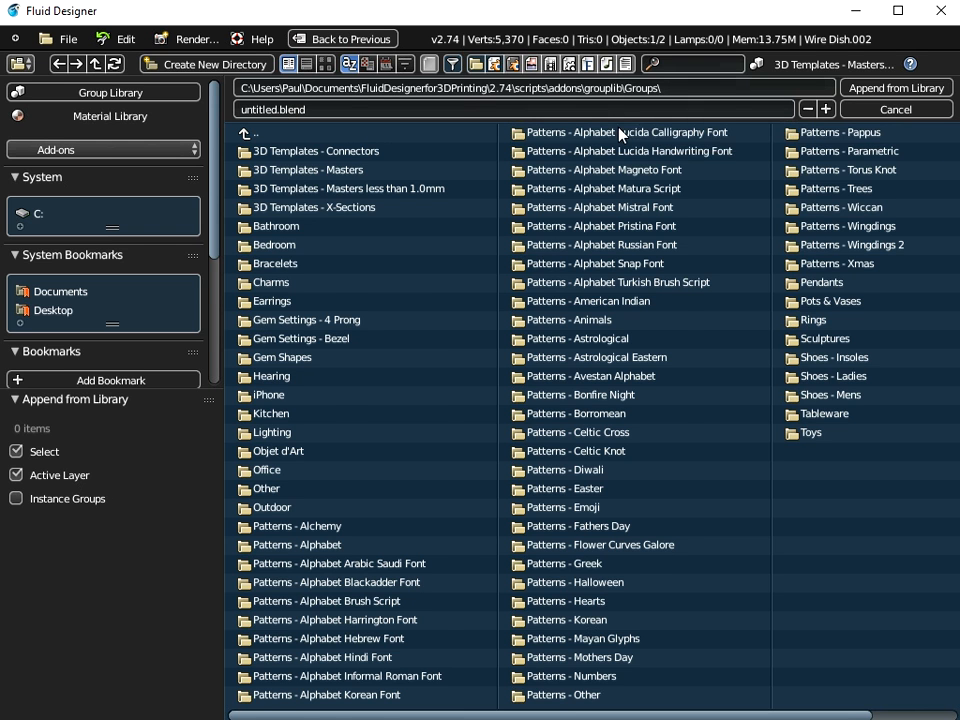
double_click(318, 172)
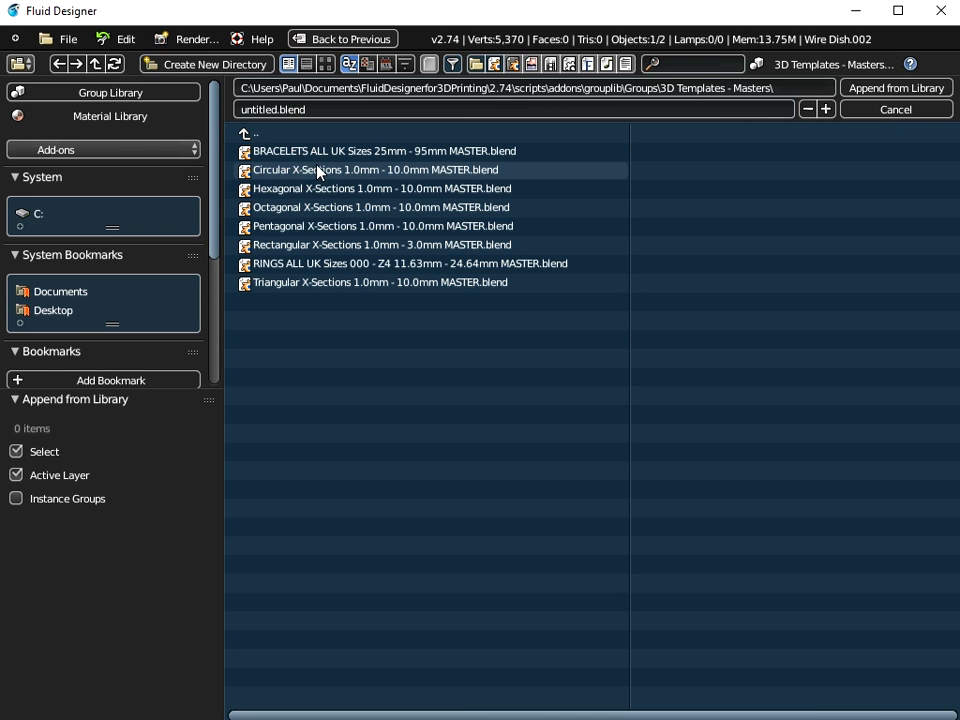
double_click(290, 249)
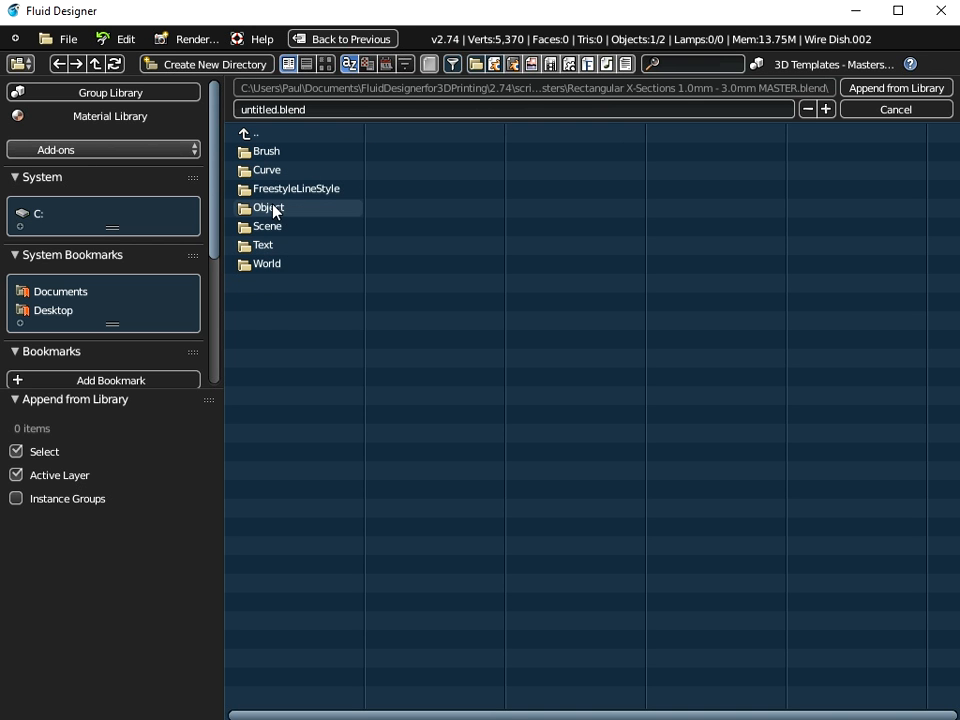
click(275, 209)
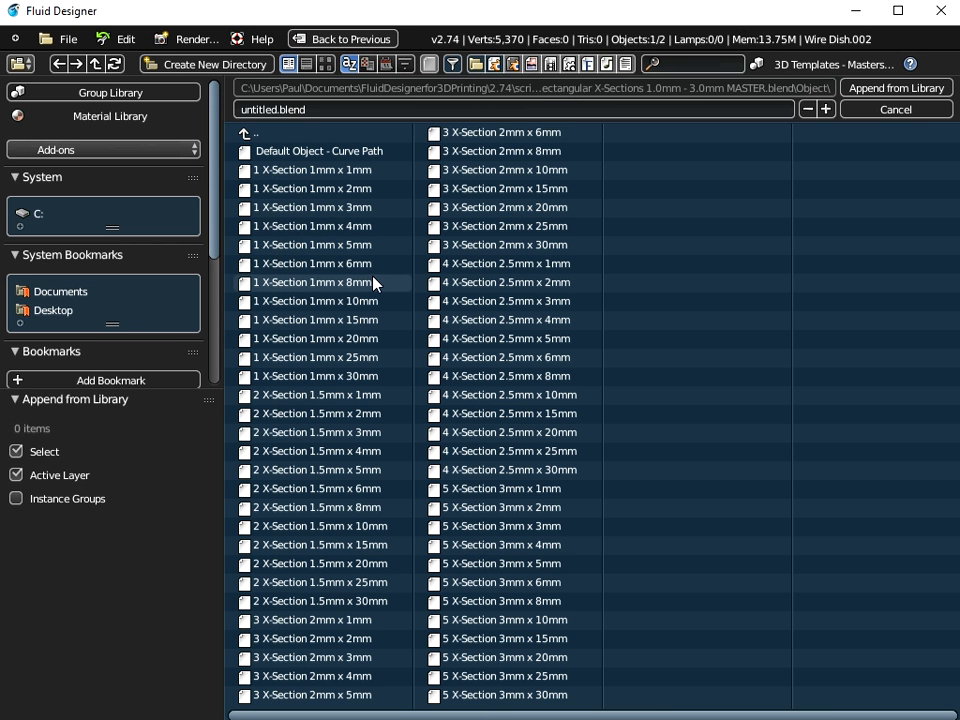
Append all the rectangular X-Section objects to the scene, leaving out Default Object - Curve Path
key(a)
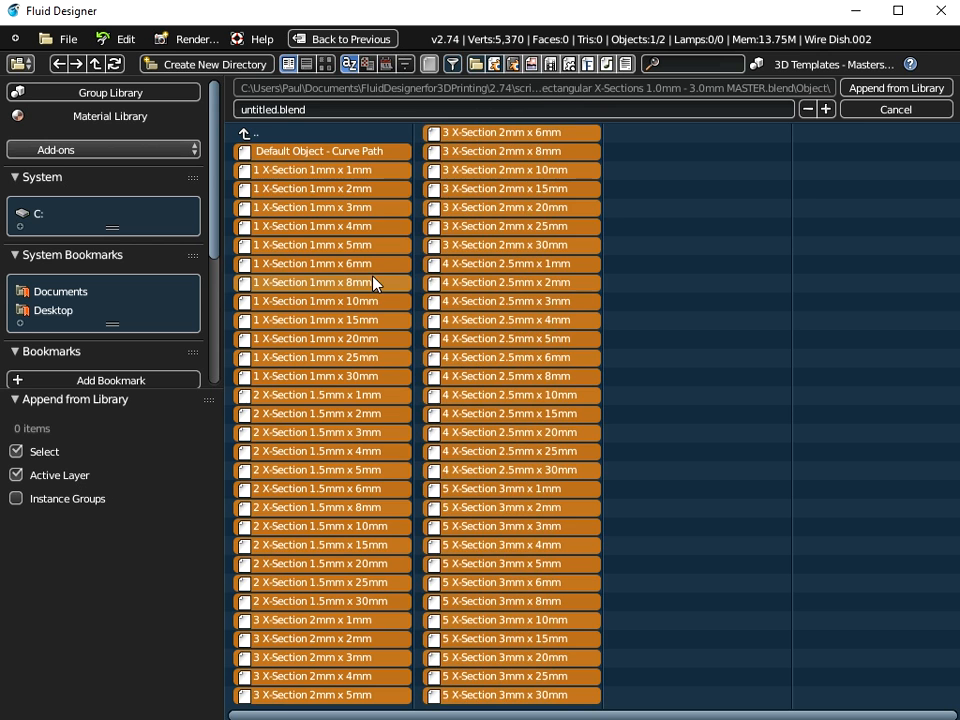
shift+click(279, 153)
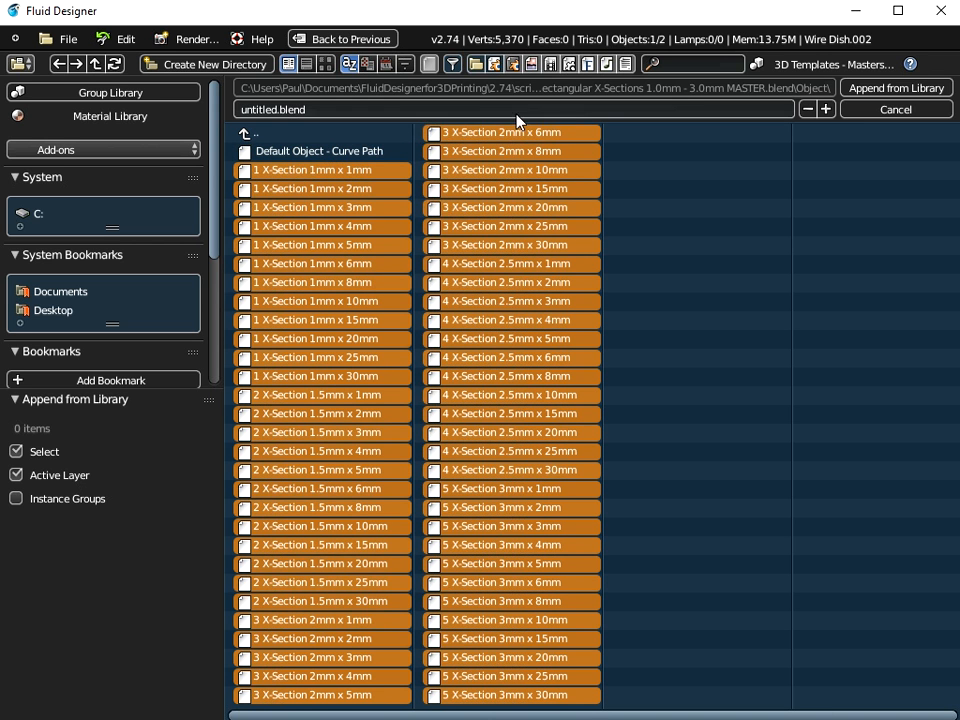
click(886, 90)
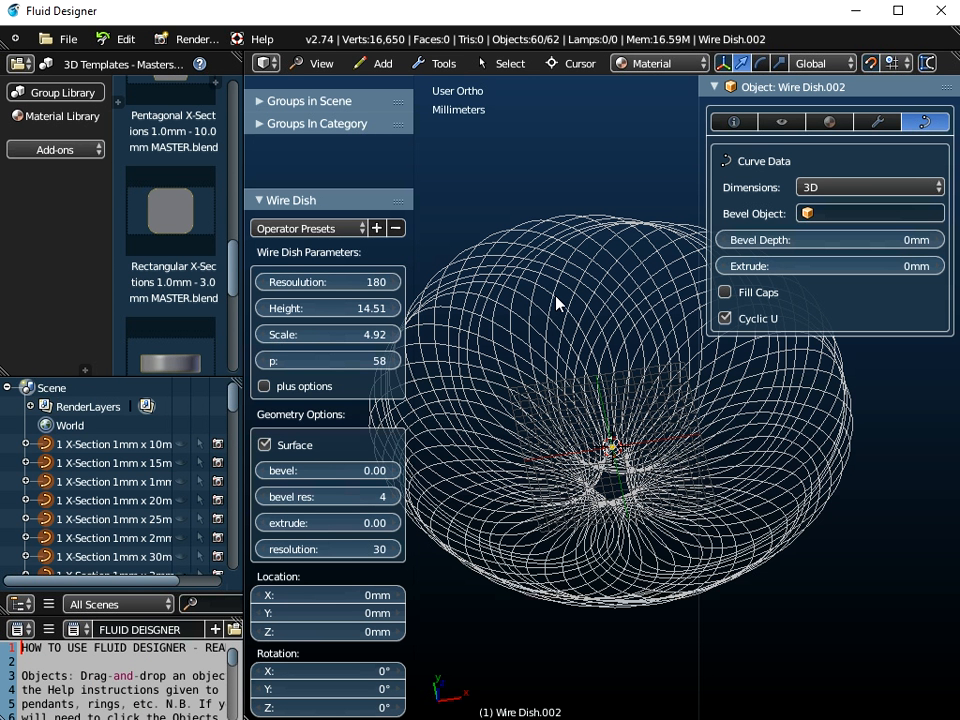
Select only Wire Dish.002 and set its Bevel Object to 1 X-Section 1mm x 1mm
scroll(66, 462, down, 6)
scroll(68, 468, up, 3)
scroll(150, 464, down, 3)
scroll(214, 510, down, 12)
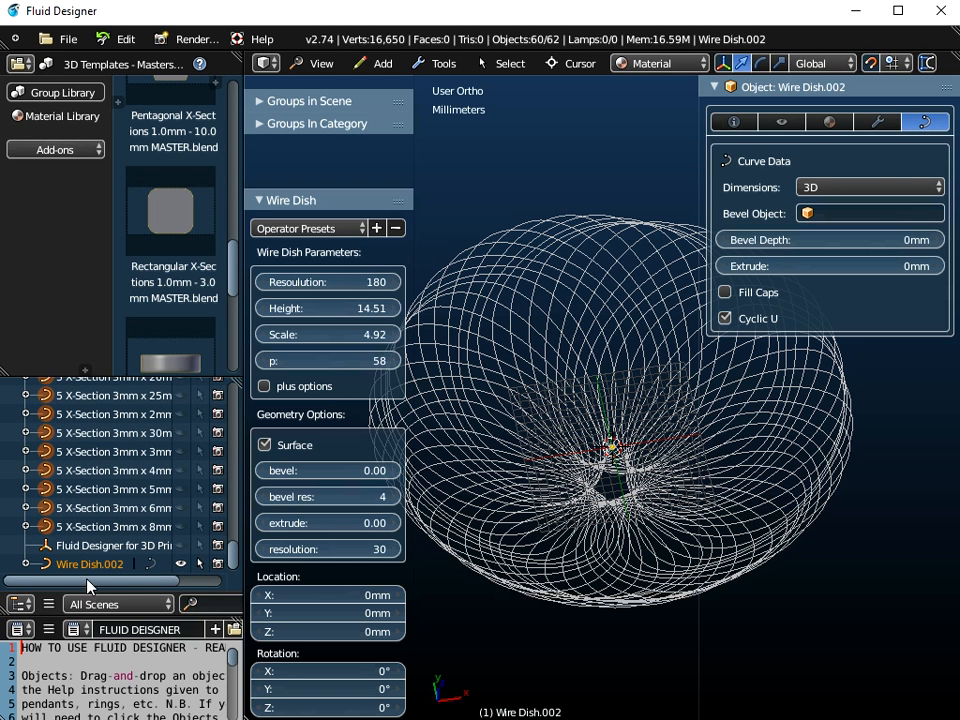
click(88, 565)
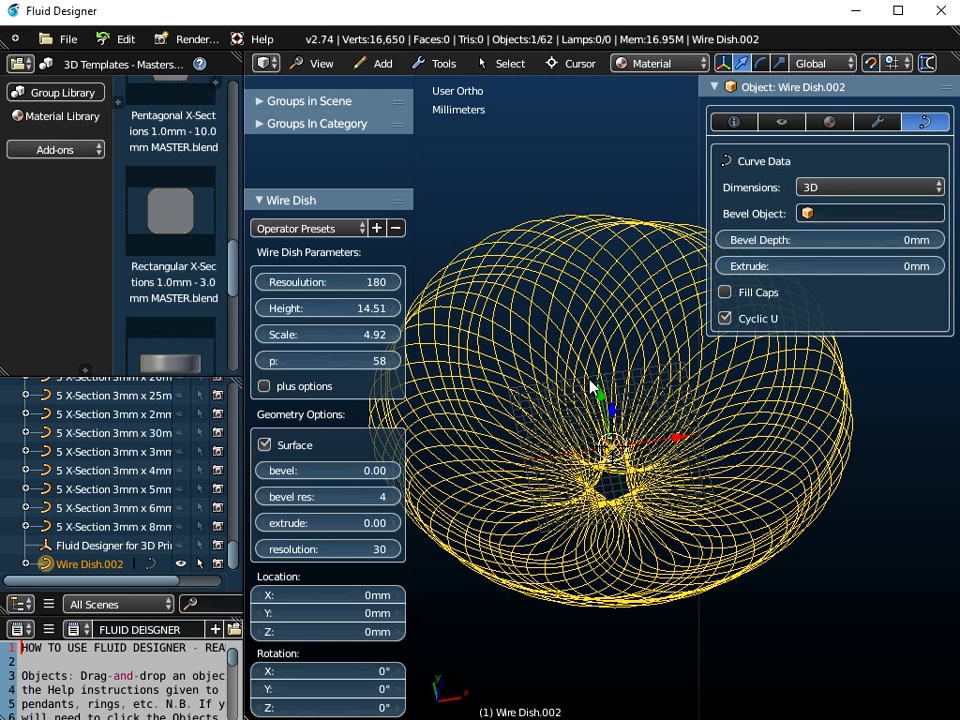
click(851, 213)
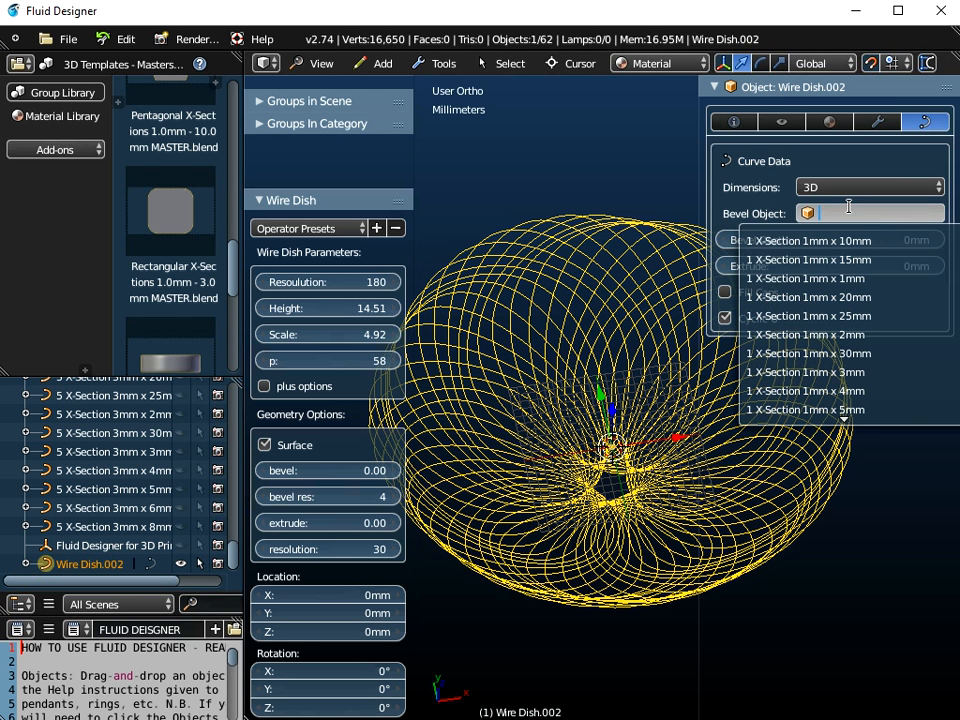
click(831, 279)
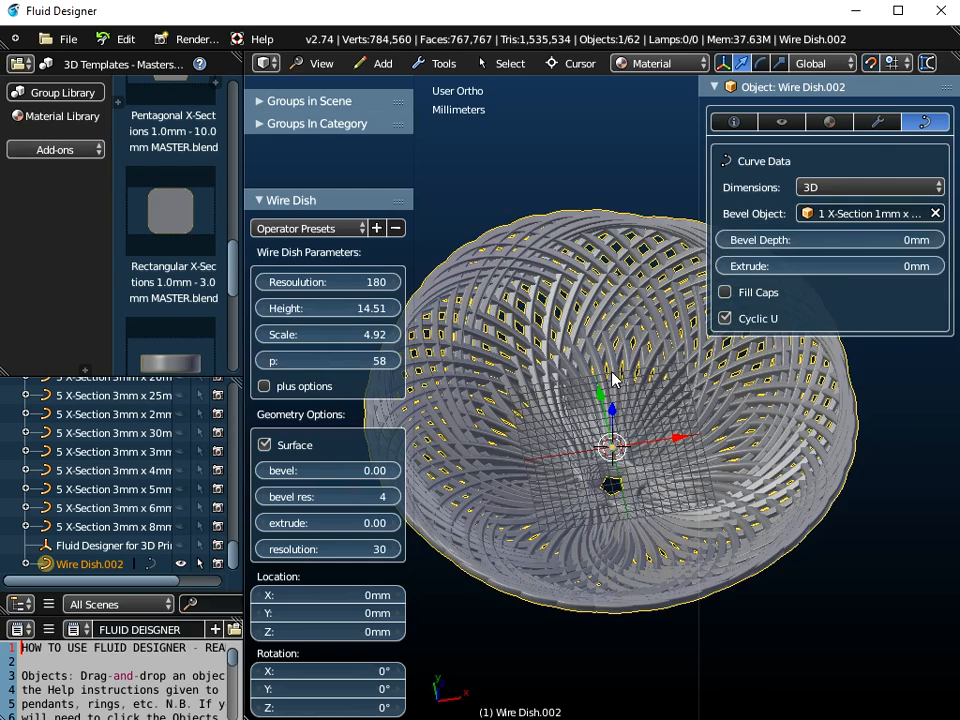
Inspect the beveled wire dish up close and from several angles, checking its wires and the gaps between them
scroll(605, 374, up, 2)
scroll(605, 374, up, 3)
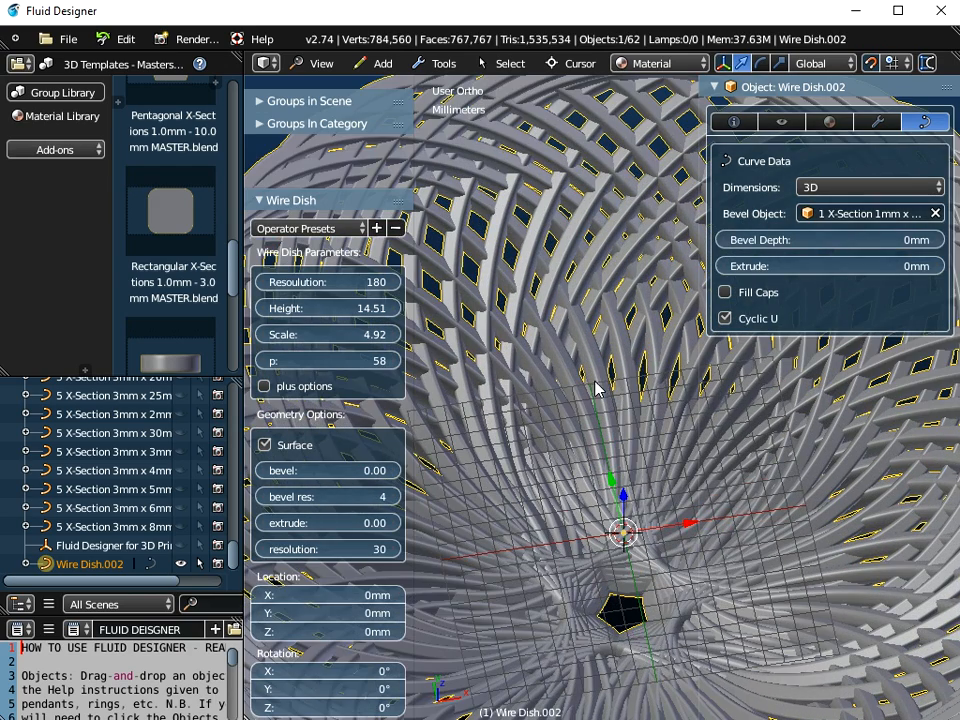
scroll(533, 364, down, 2)
middle_drag(551, 370, 567, 296)
scroll(568, 296, down, 2)
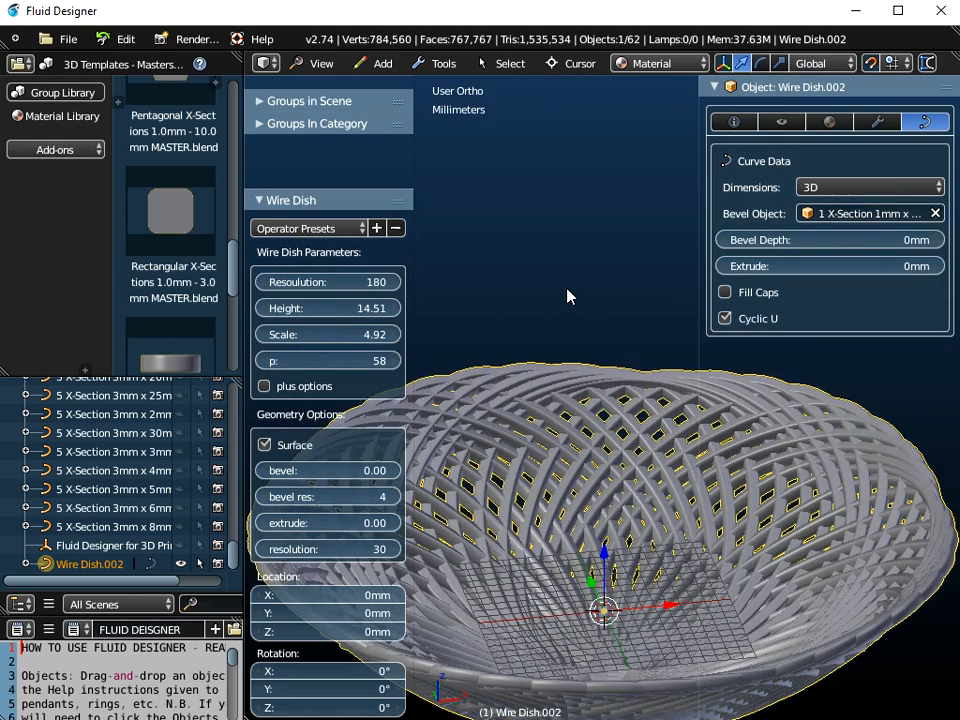
scroll(585, 392, down, 3)
mouse_move(585, 432)
middle_down()
mouse_move(585, 454)
mouse_move(599, 337)
mouse_move(574, 508)
mouse_move(574, 437)
middle_up()
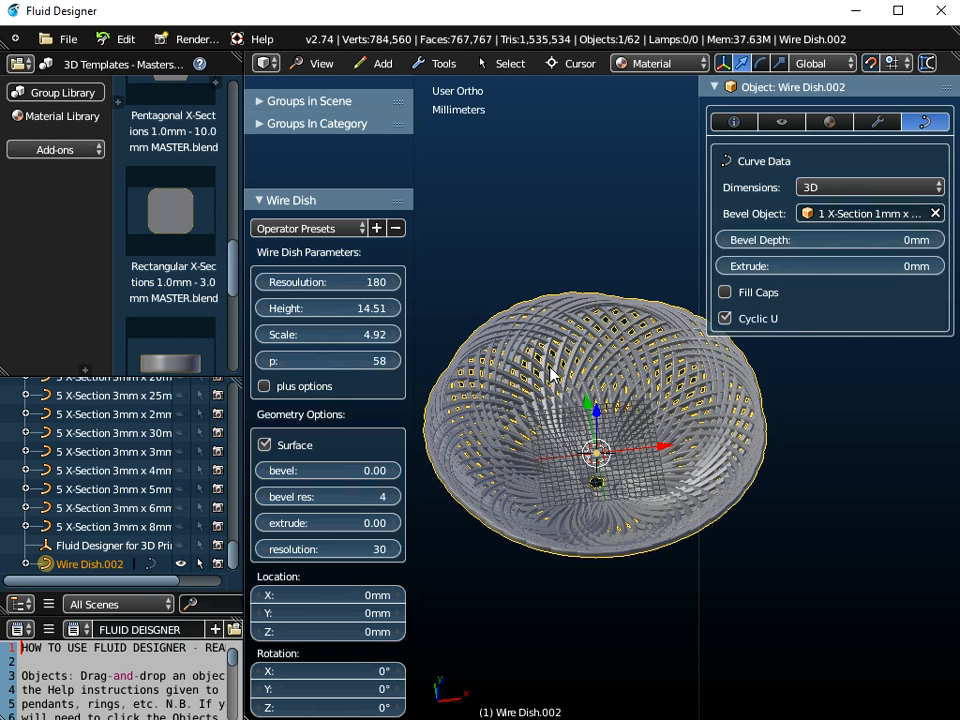
scroll(553, 377, up, 5)
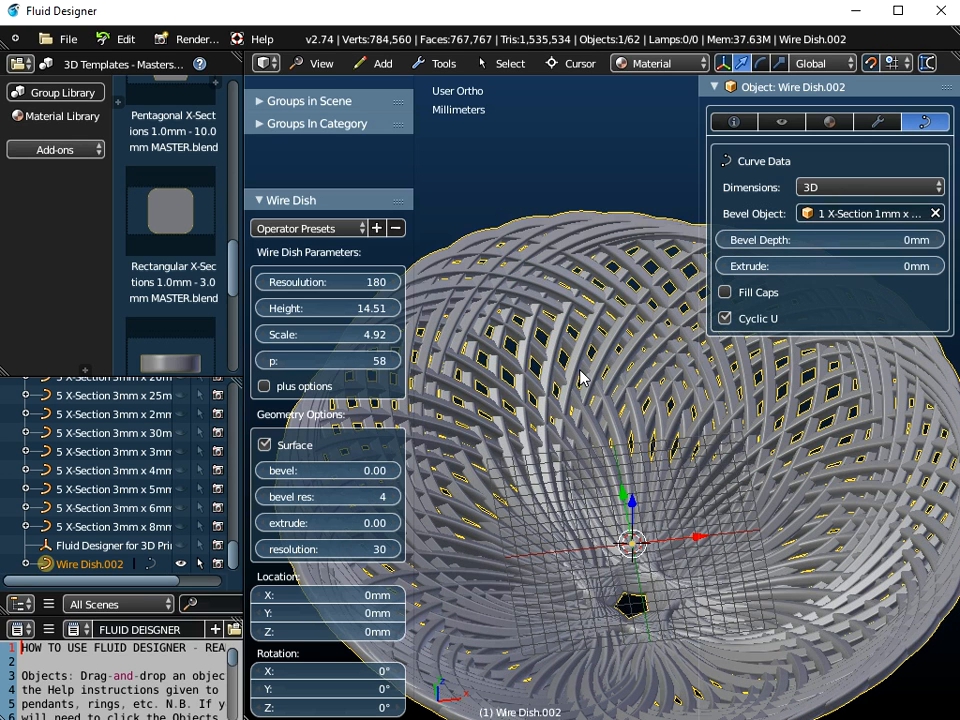
Export the wire dish to the Desktop as a Wavefront OBJ file named Bowl 02.obj
click(68, 39)
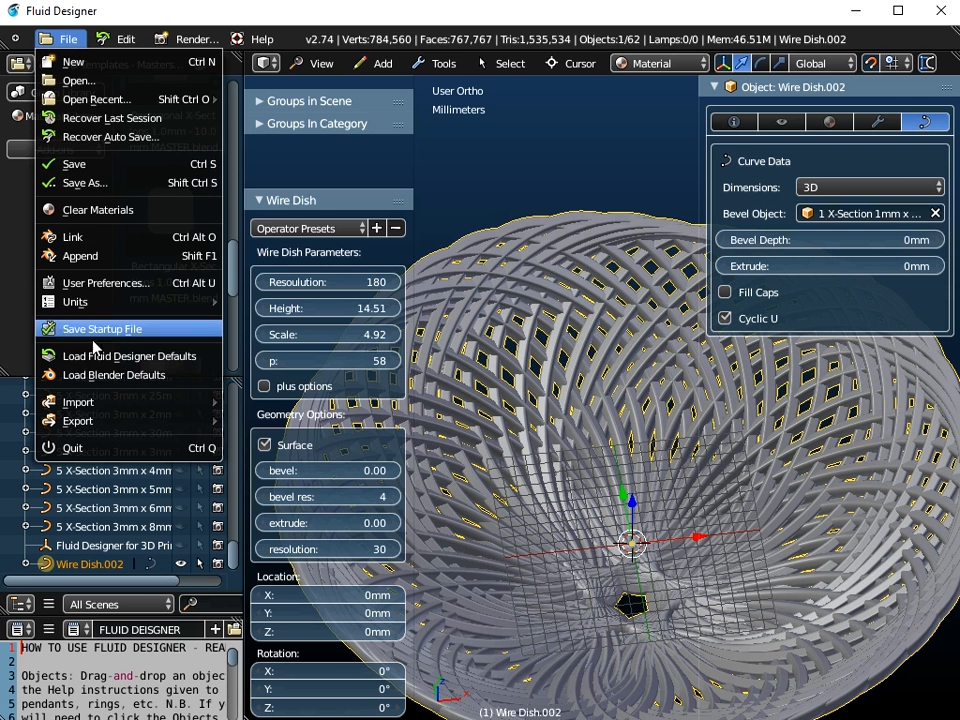
mouse_move(80, 428)
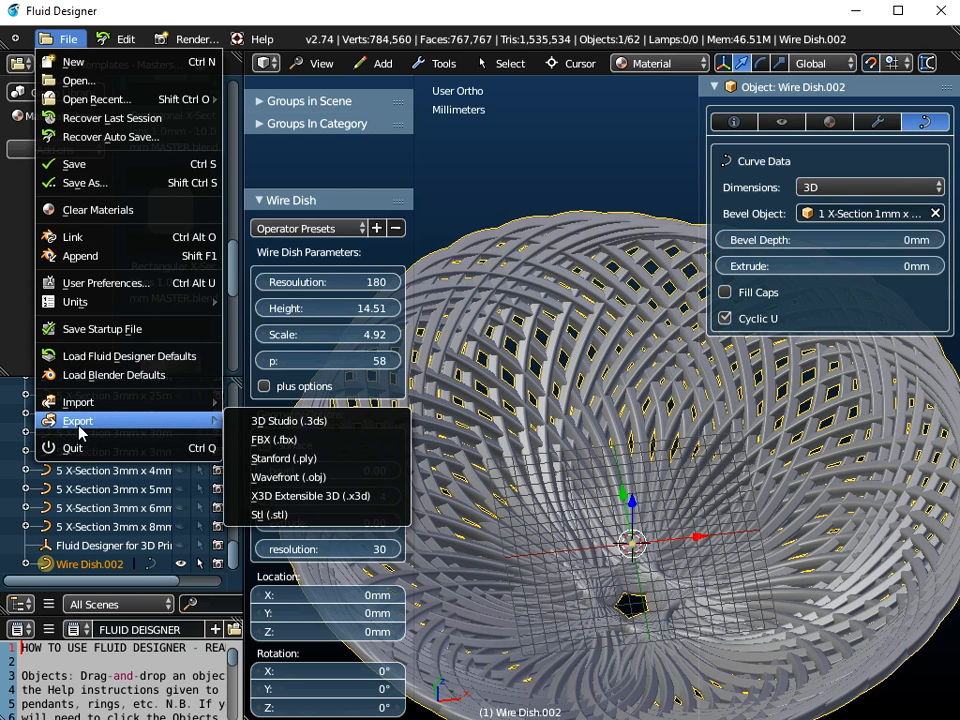
click(256, 477)
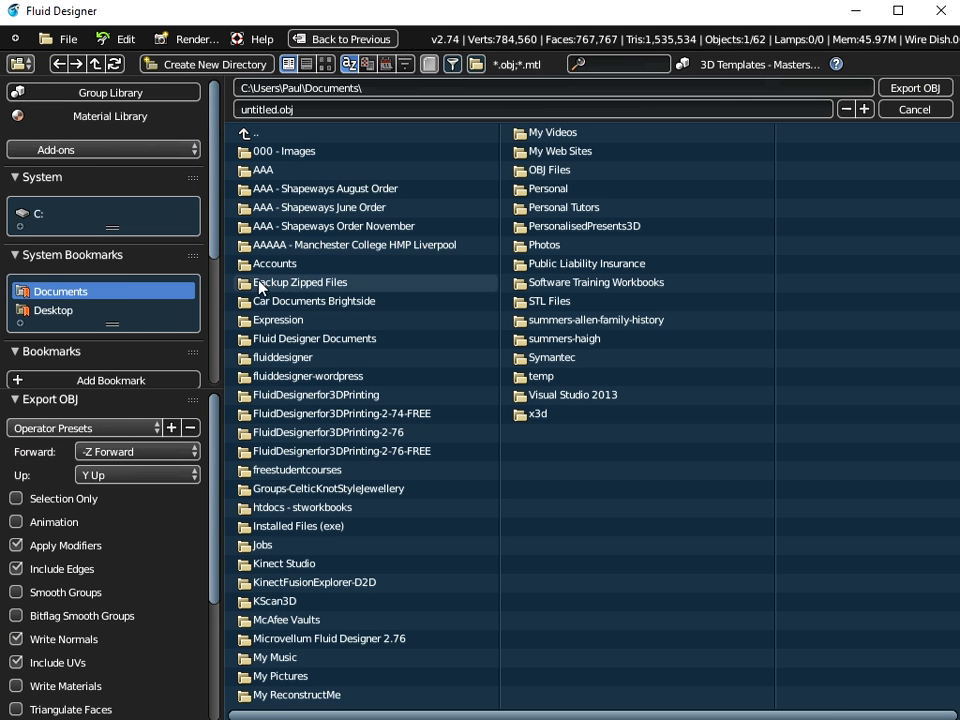
click(53, 310)
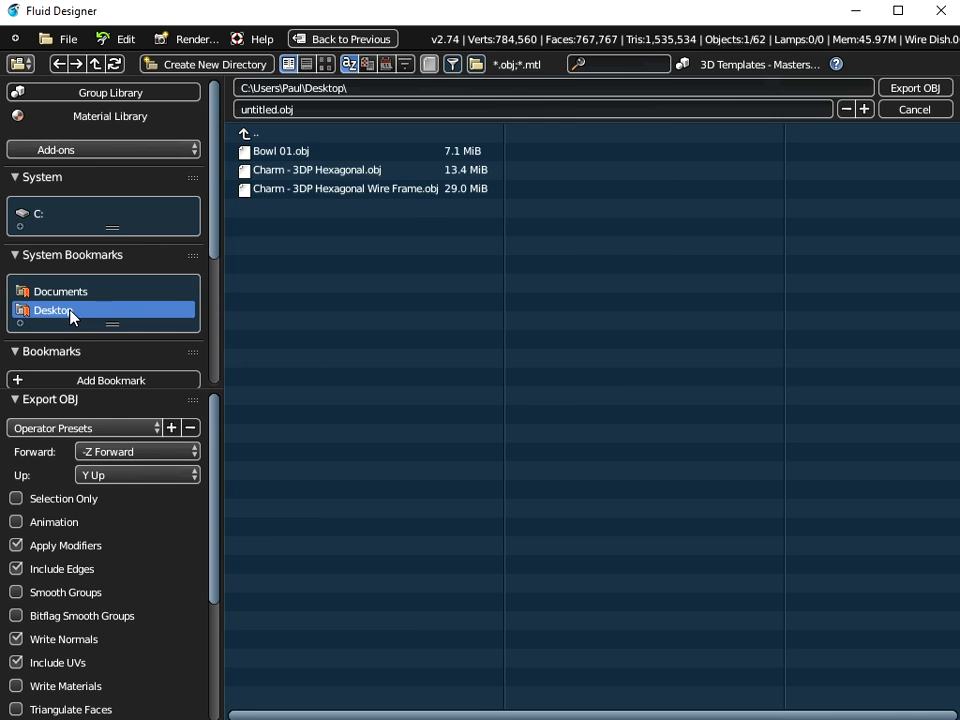
click(281, 152)
click(274, 110)
double_click(274, 110)
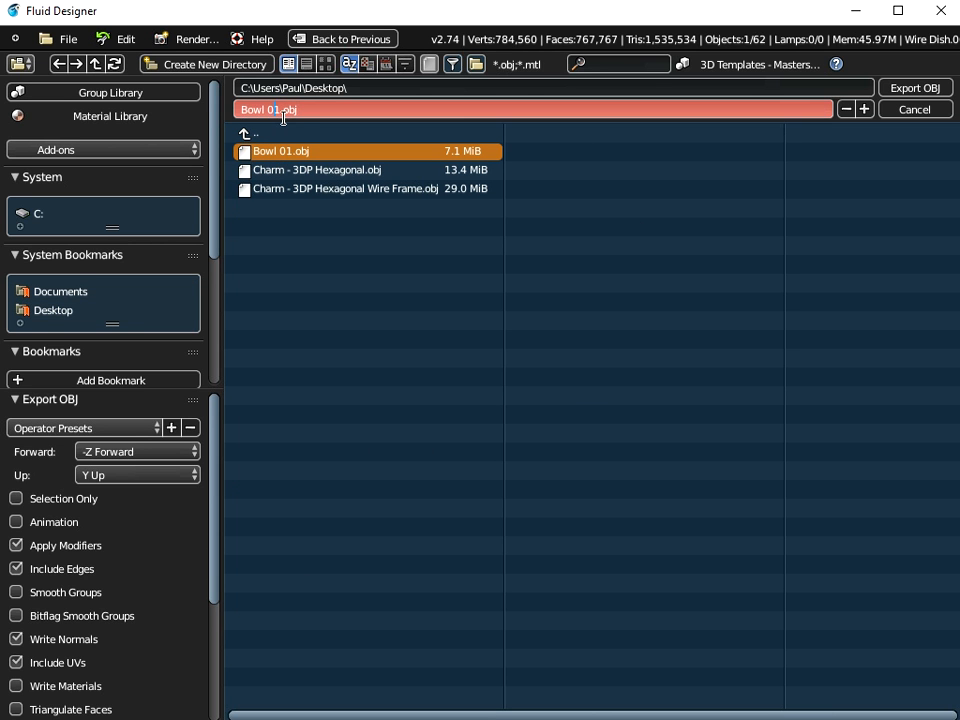
text(02)
key(Return)
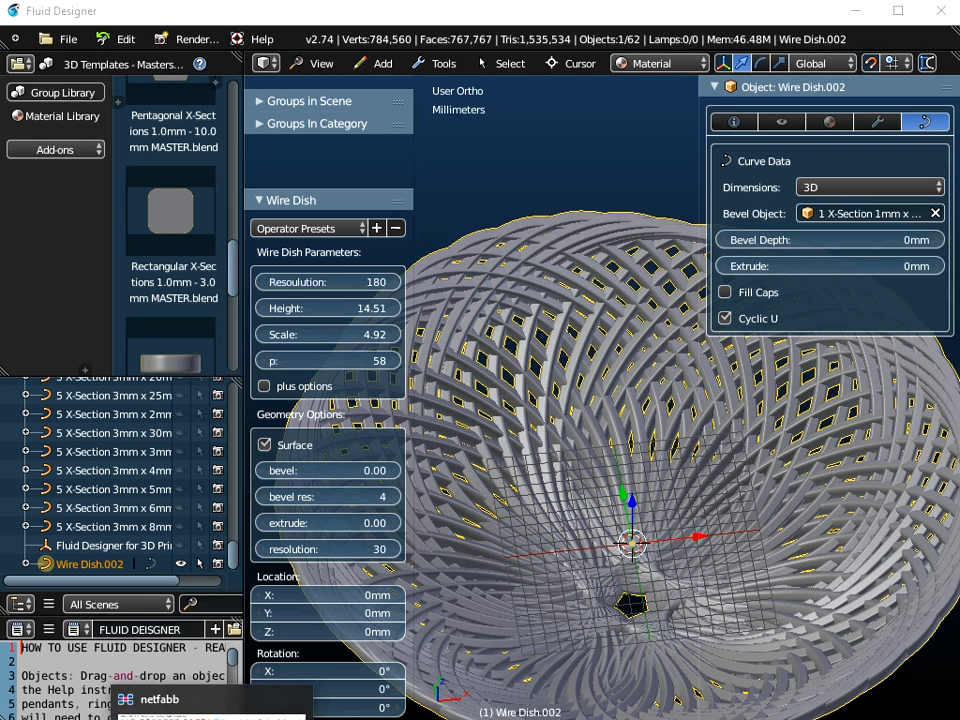
Switch to netfabb and examine Bowl 02's overlapping wires around the centre hole and along the rim
click(212, 715)
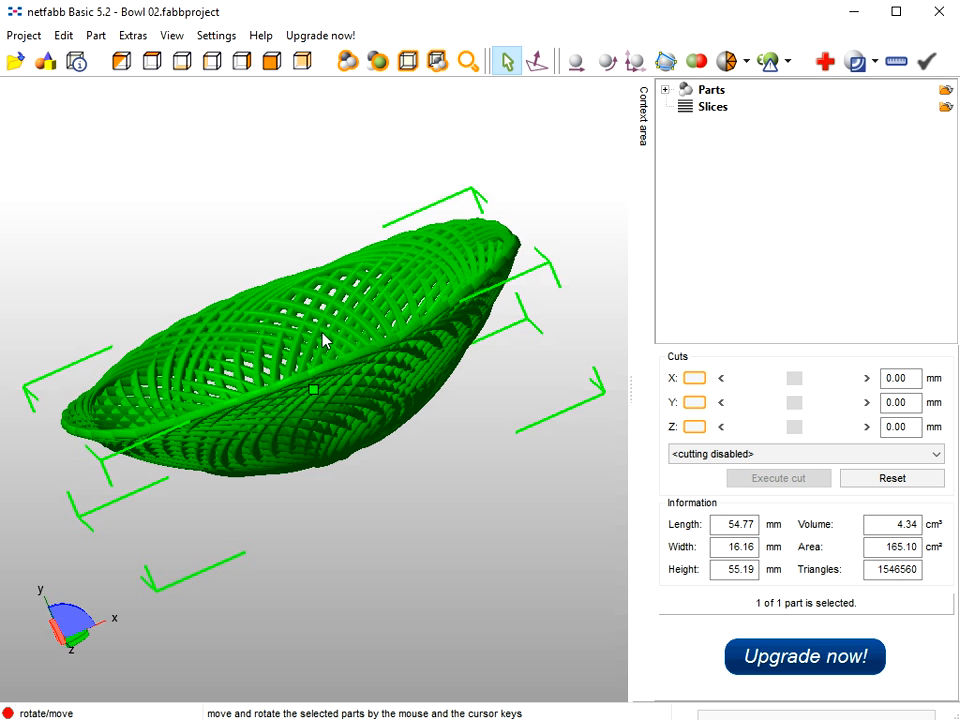
right_drag(339, 313, 403, 467)
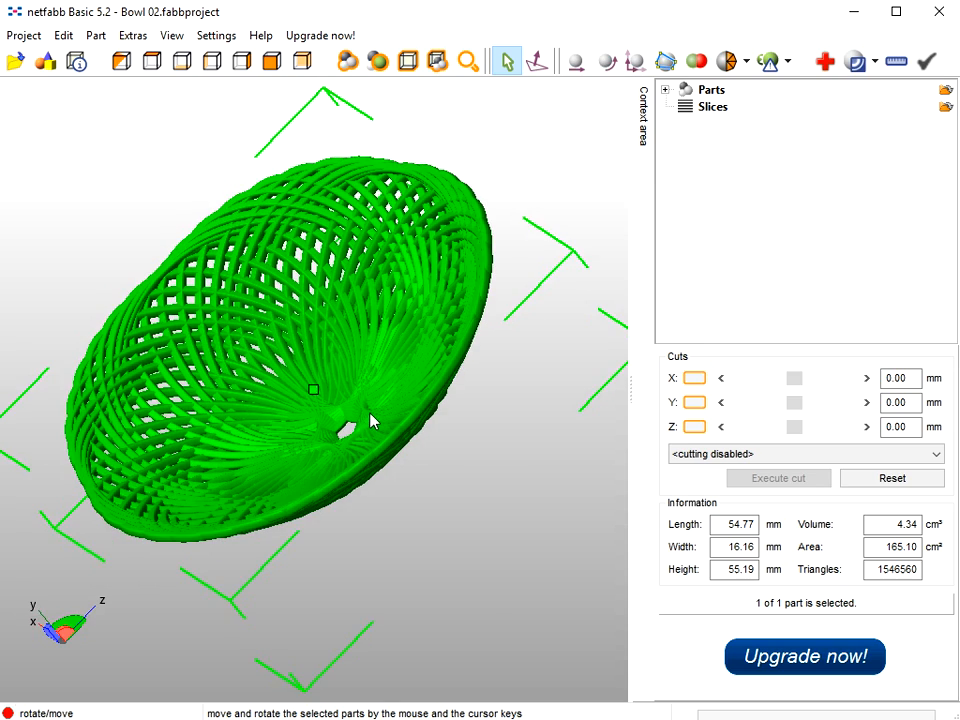
scroll(367, 390, up, 3)
right_drag(433, 388, 343, 317)
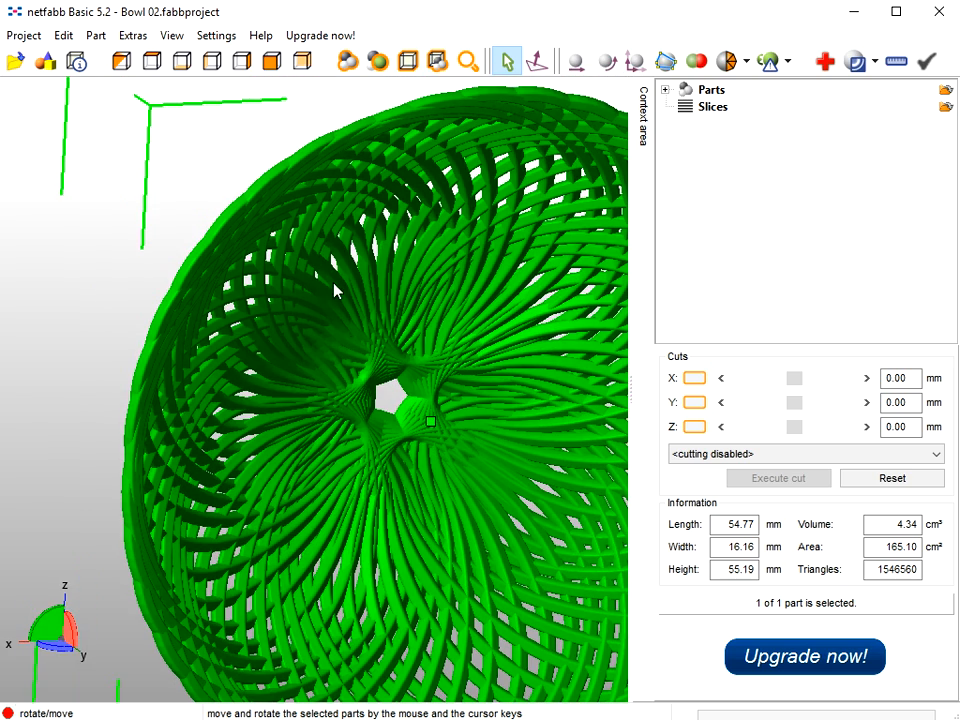
scroll(350, 333, up, 3)
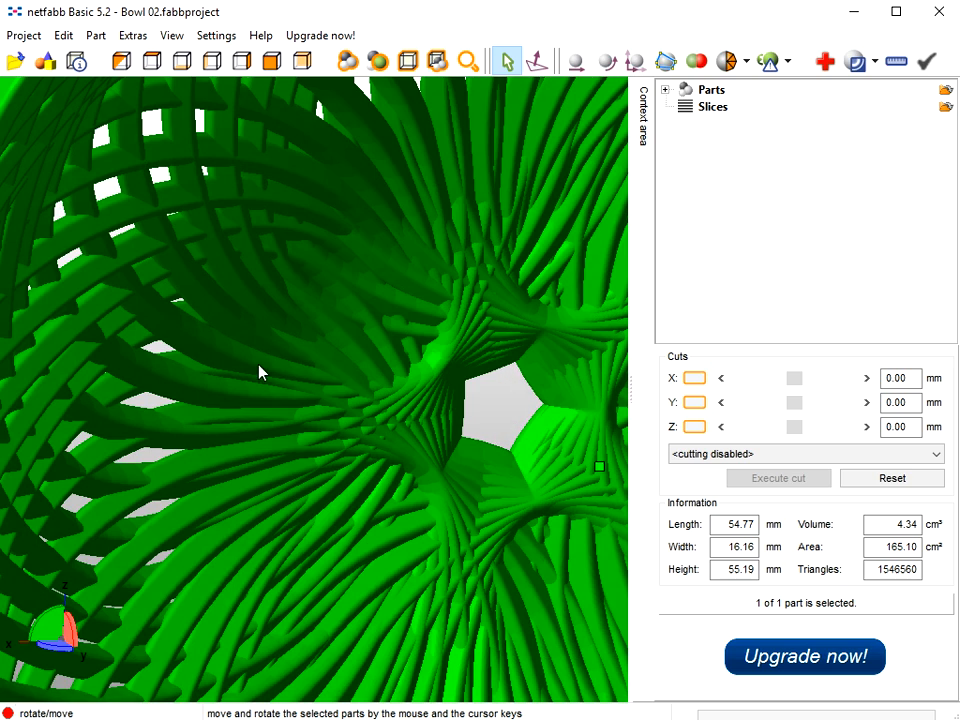
scroll(241, 355, up, 3)
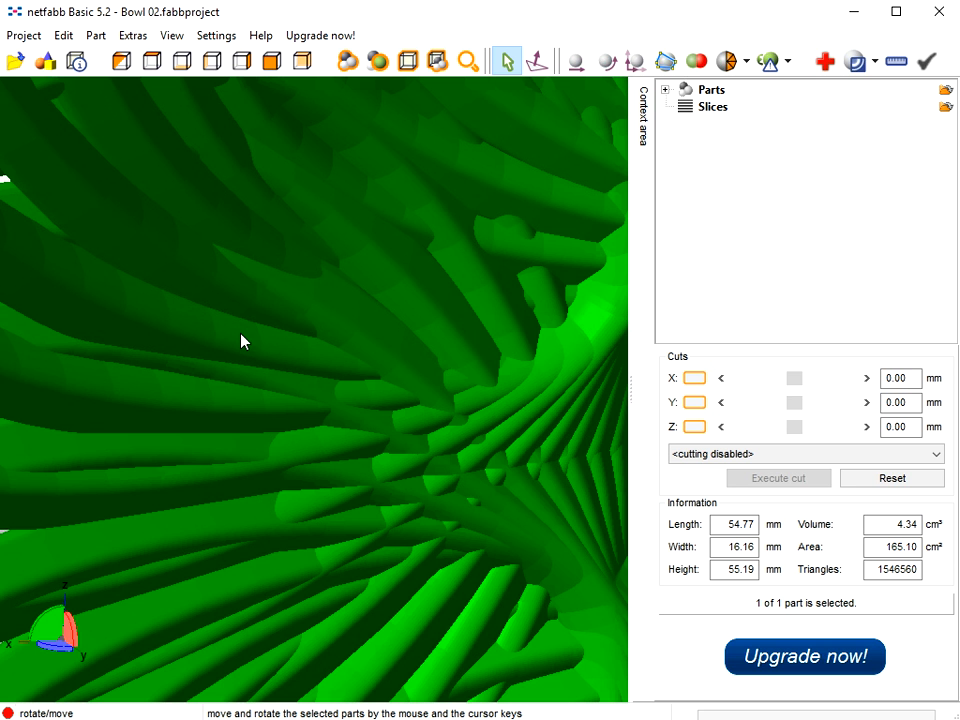
scroll(241, 341, up, 2)
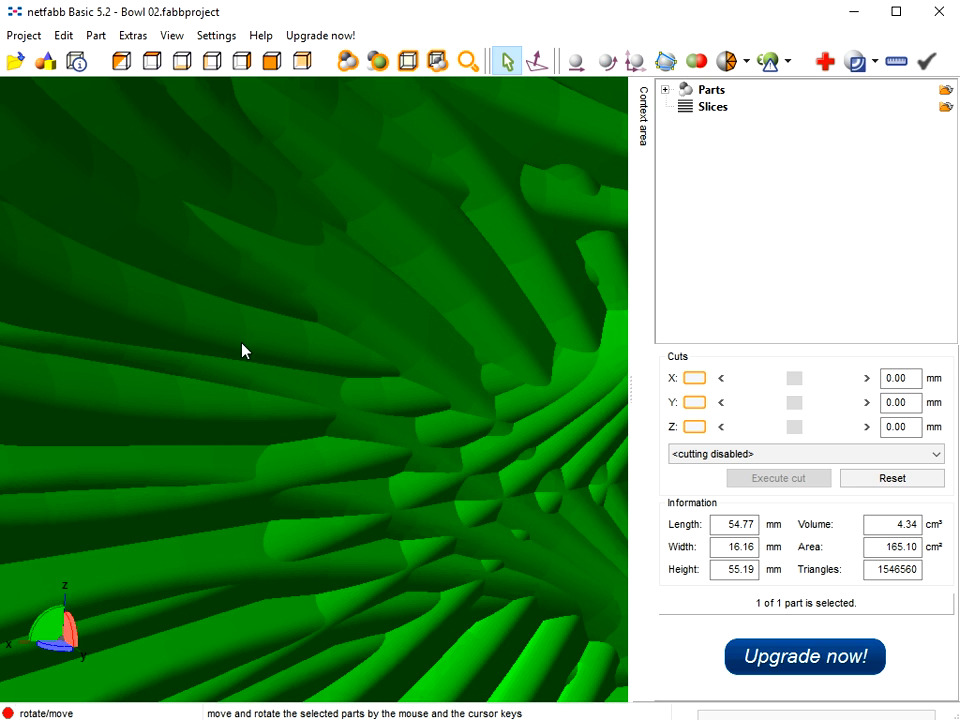
scroll(245, 354, up, 2)
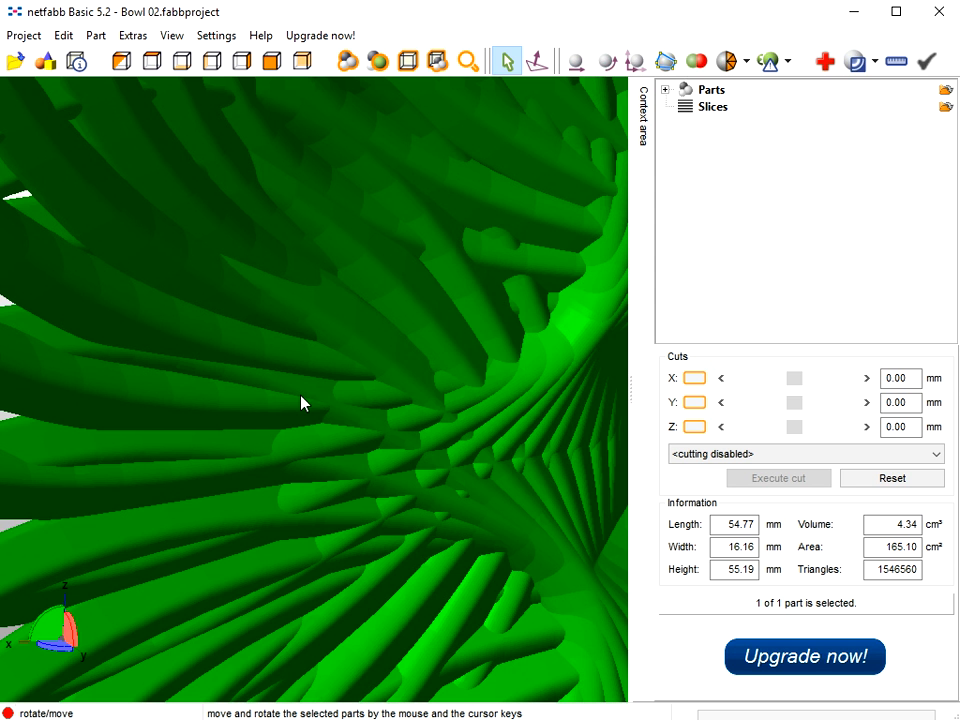
scroll(303, 402, down, 3)
scroll(304, 403, down, 2)
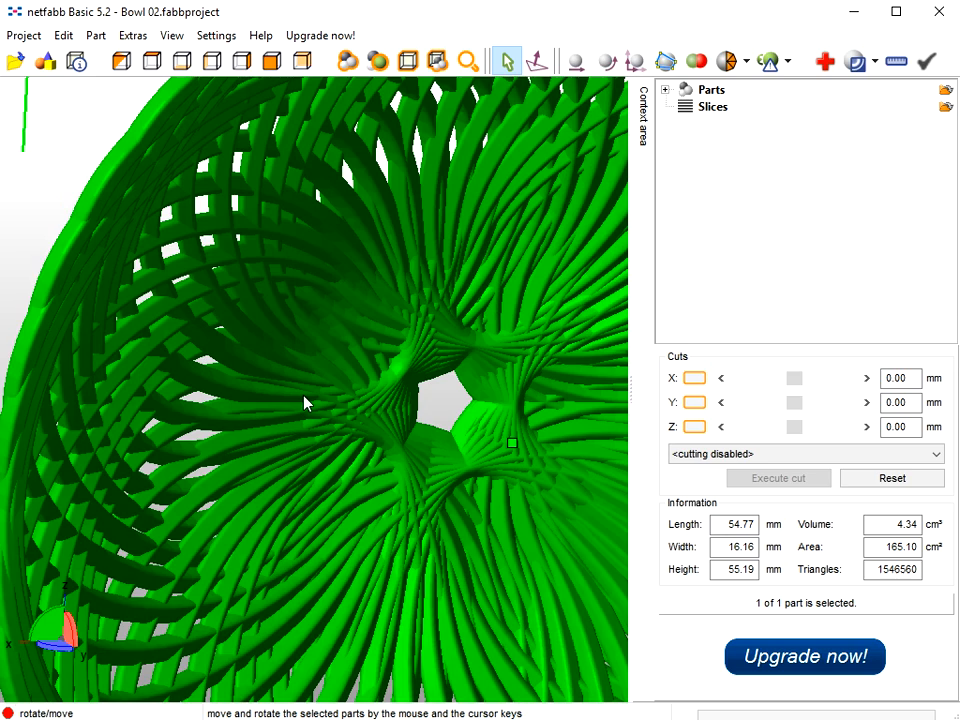
scroll(306, 401, down, 3)
right_drag(345, 432, 305, 358)
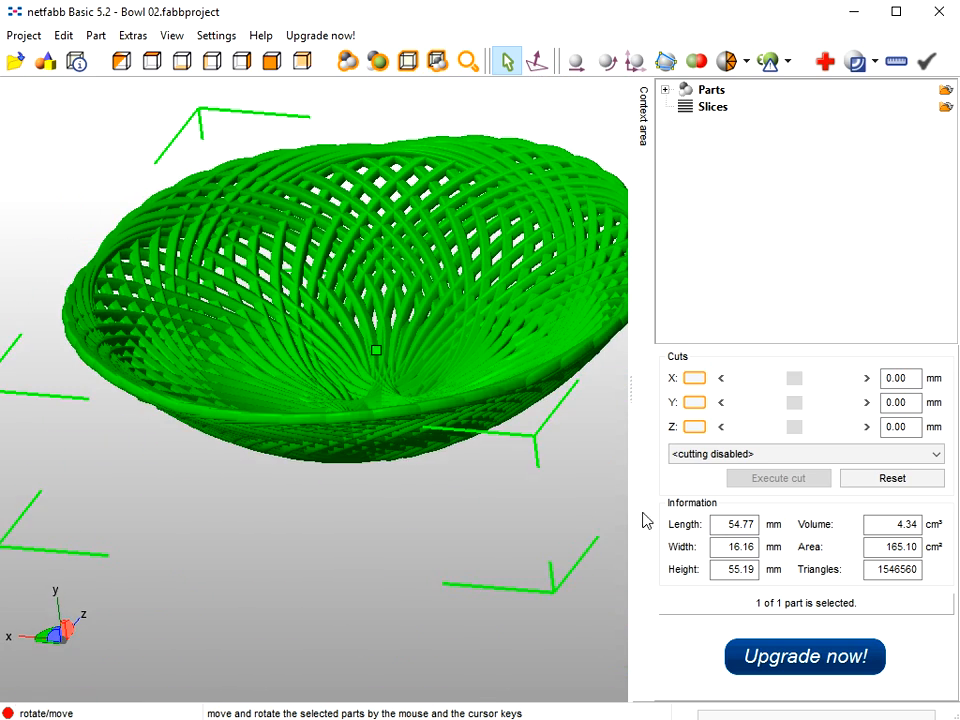
Start a part repair on Bowl 02, update its mesh statistics, and view the triangle mesh from another angle
click(824, 63)
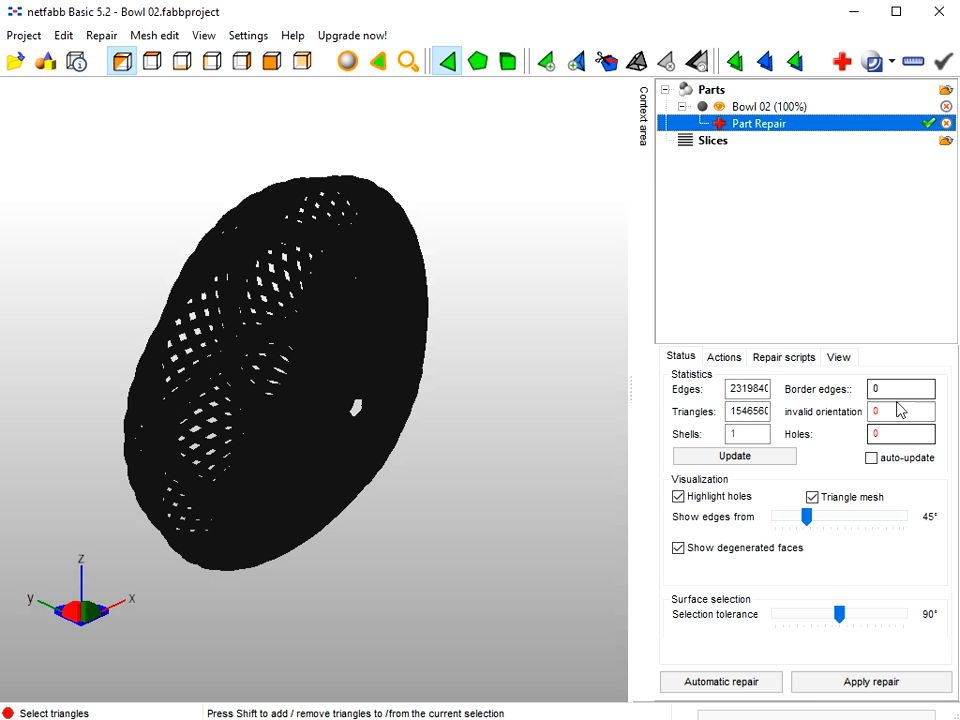
click(760, 458)
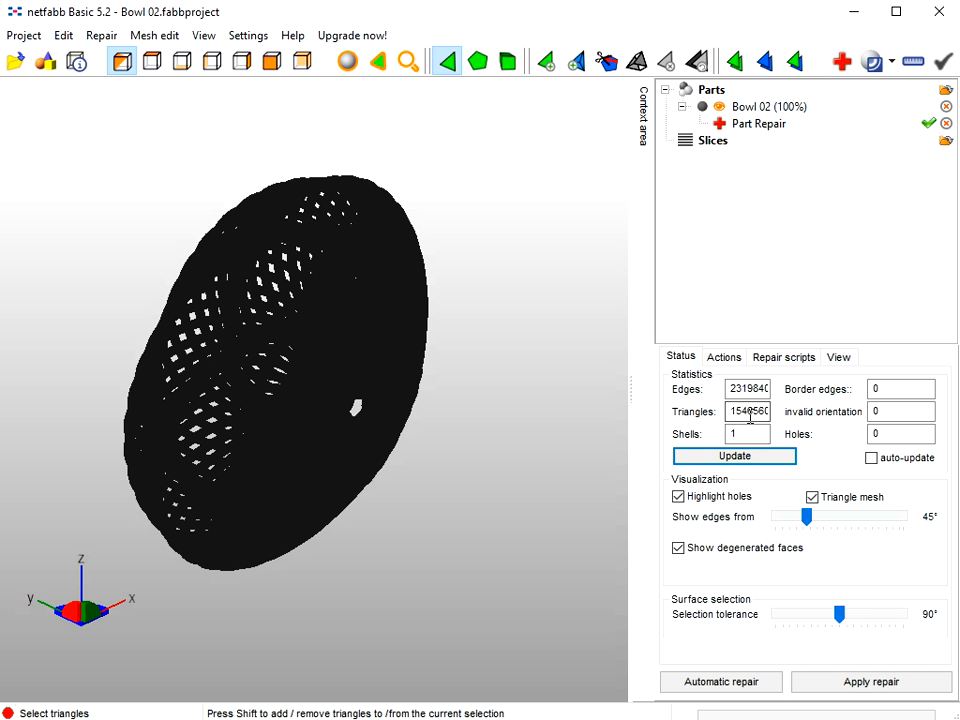
right_drag(375, 334, 493, 283)
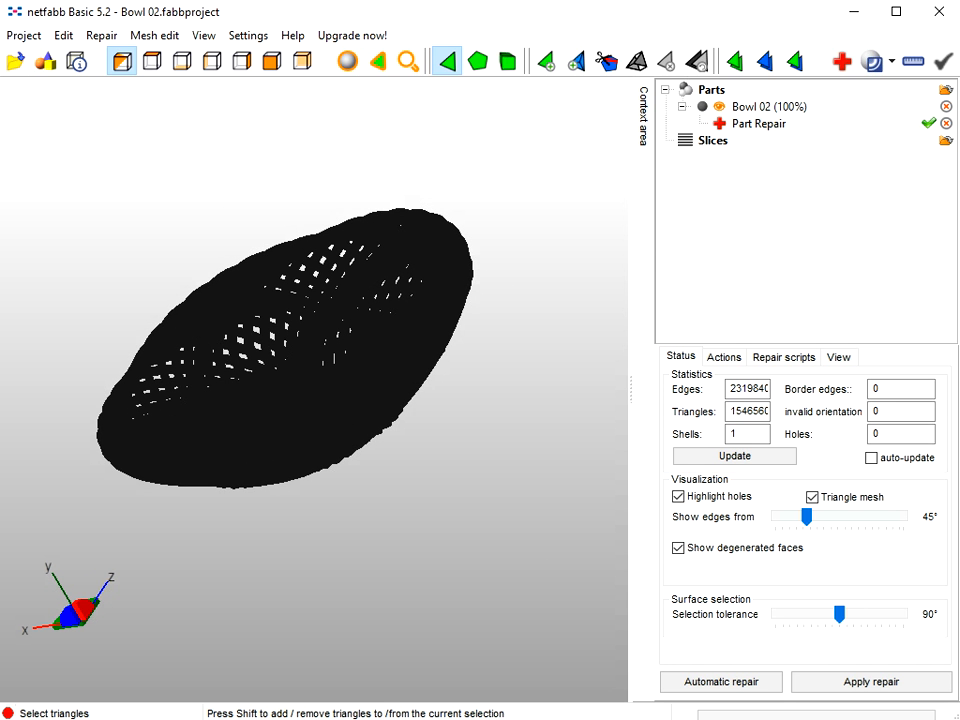